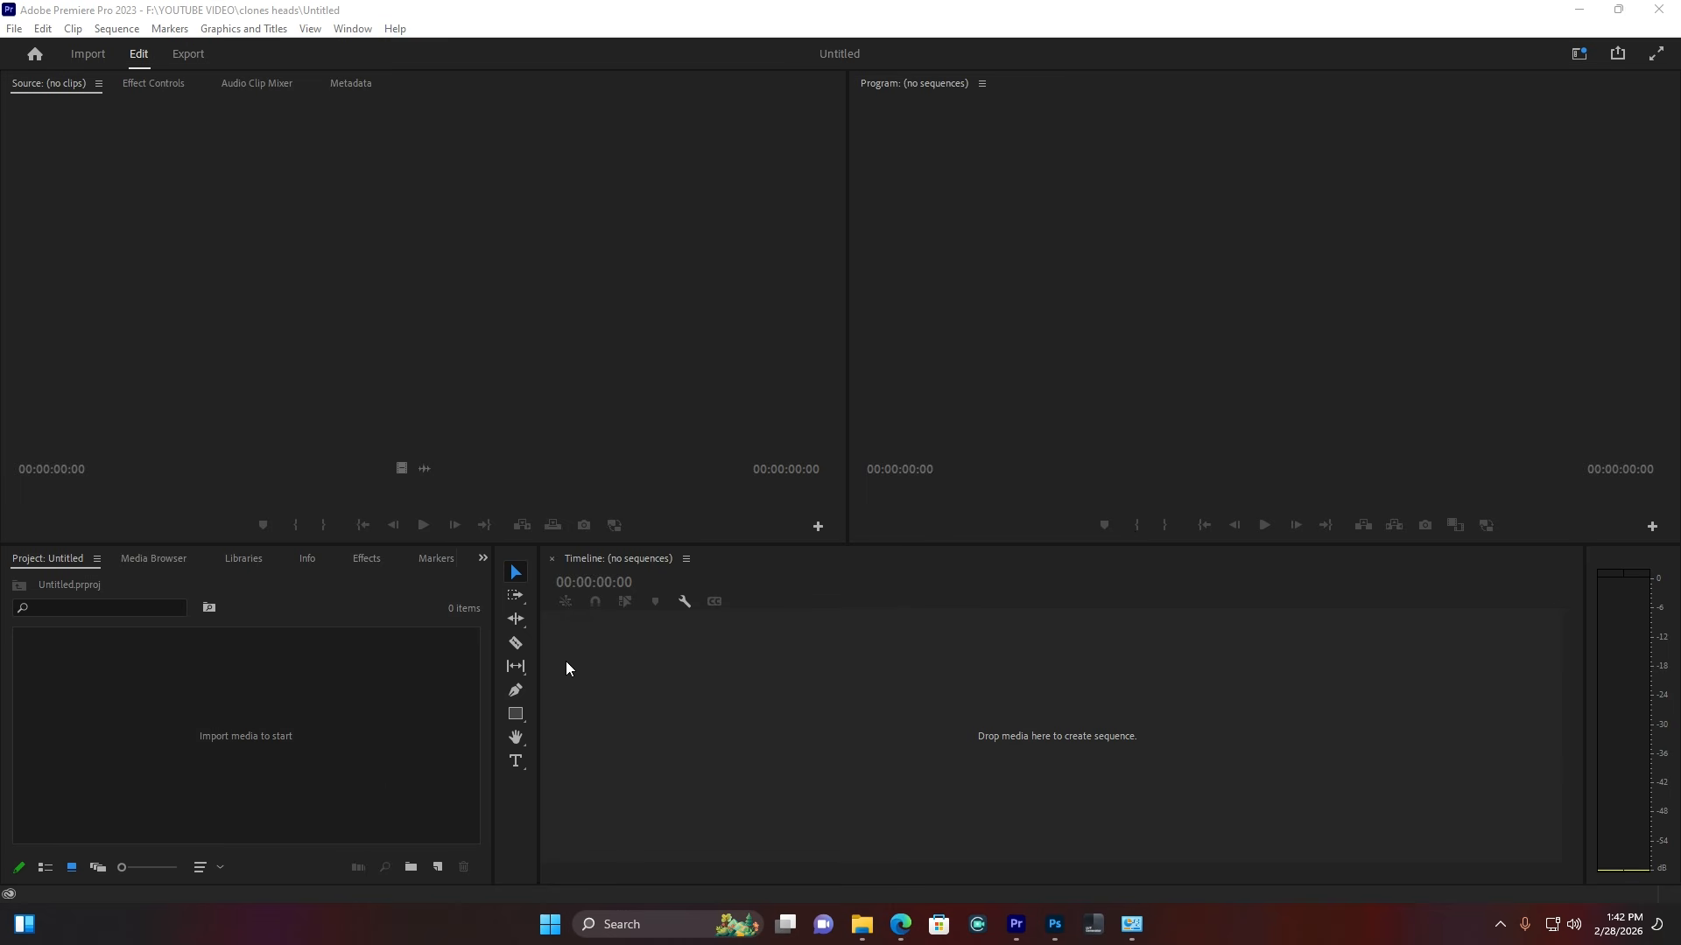
Step: Import clips P1074694–P1074700 from F:\GREEN SCREEN and create a sequence from P1074694.MP4
{"action": "double_click", "coordinate": [326, 705]}
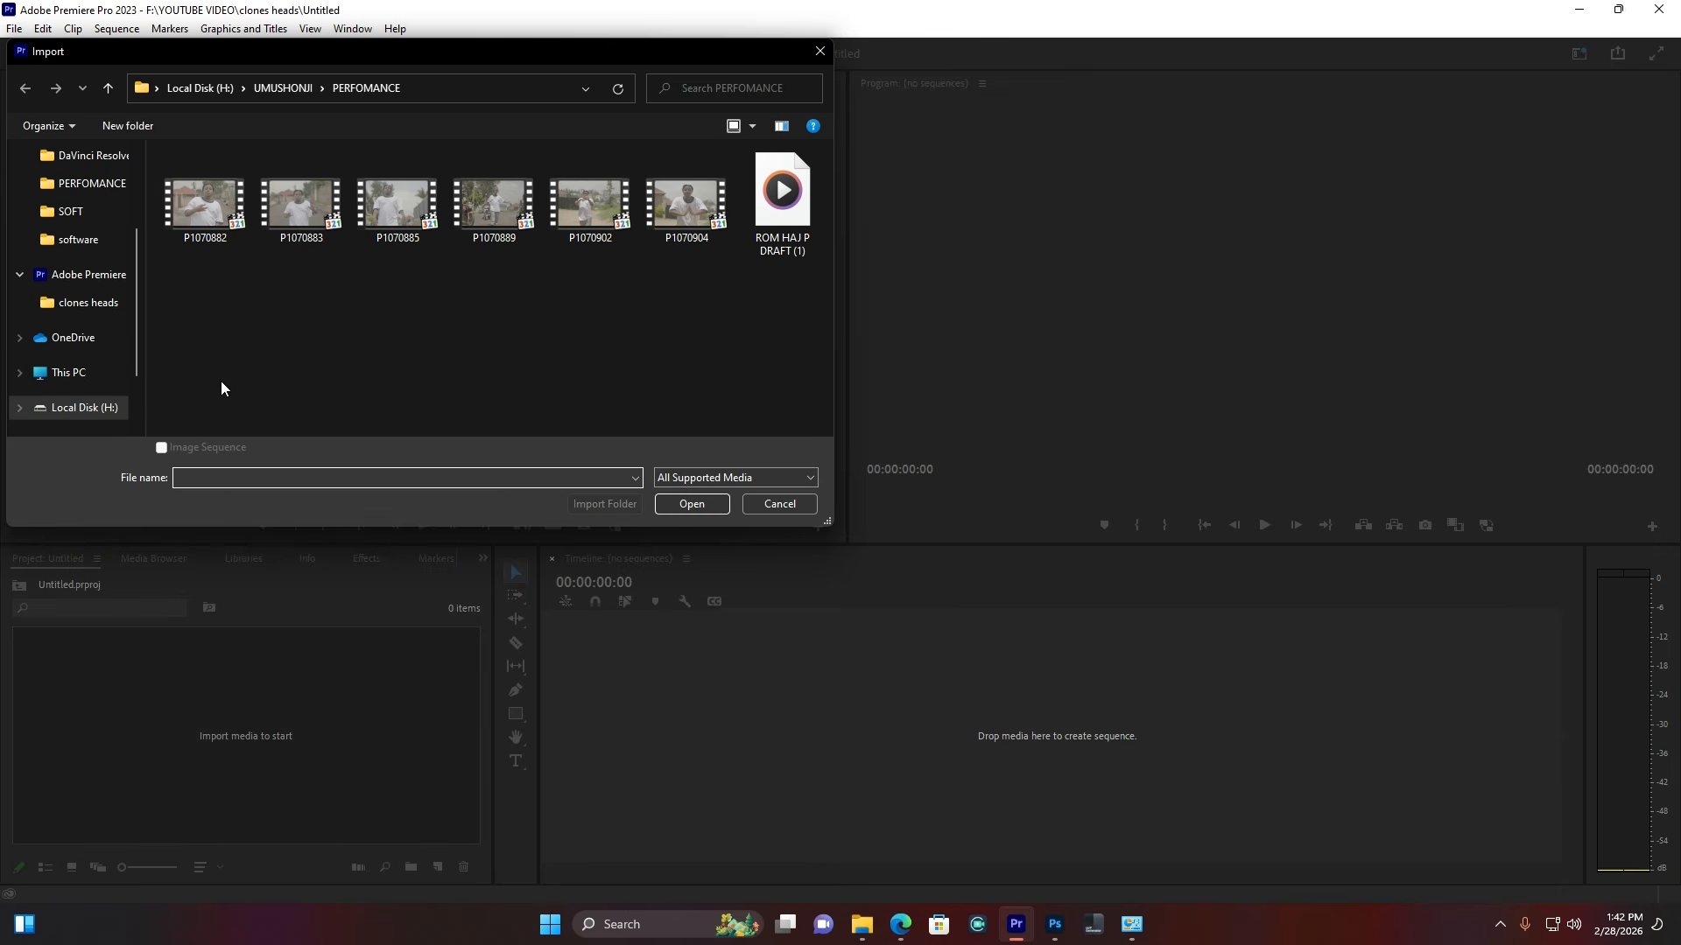
{"action": "left_click", "coordinate": [70, 373]}
{"action": "key", "text": "ctrl+a"}
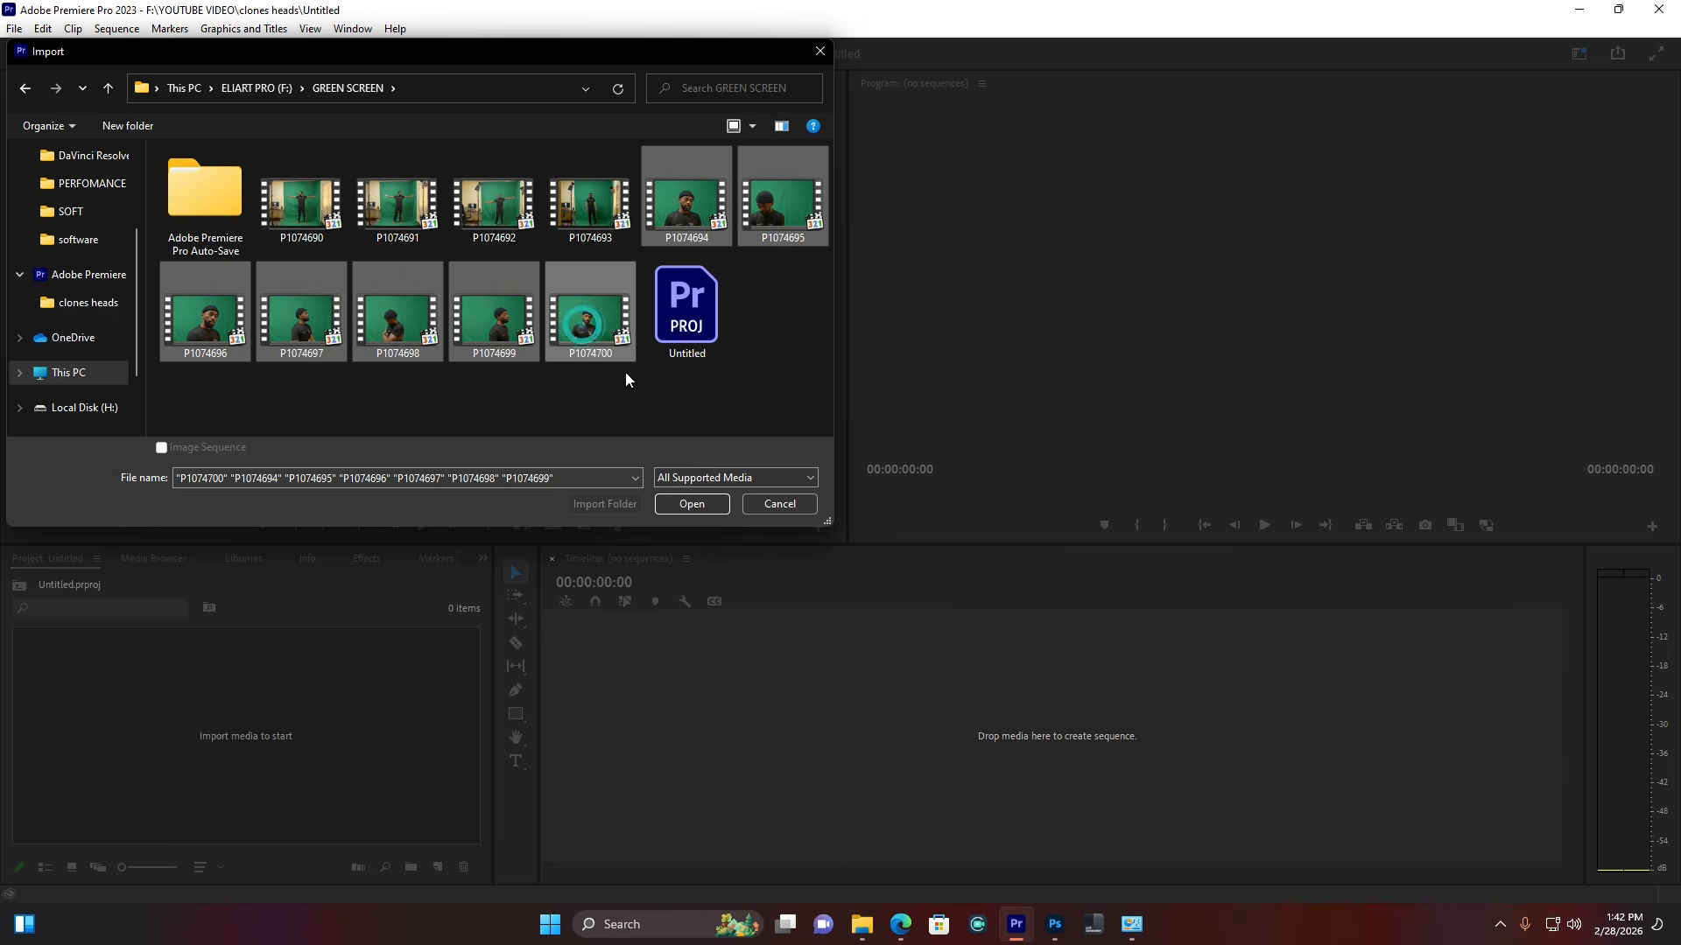
{"action": "left_click", "coordinate": [675, 503]}
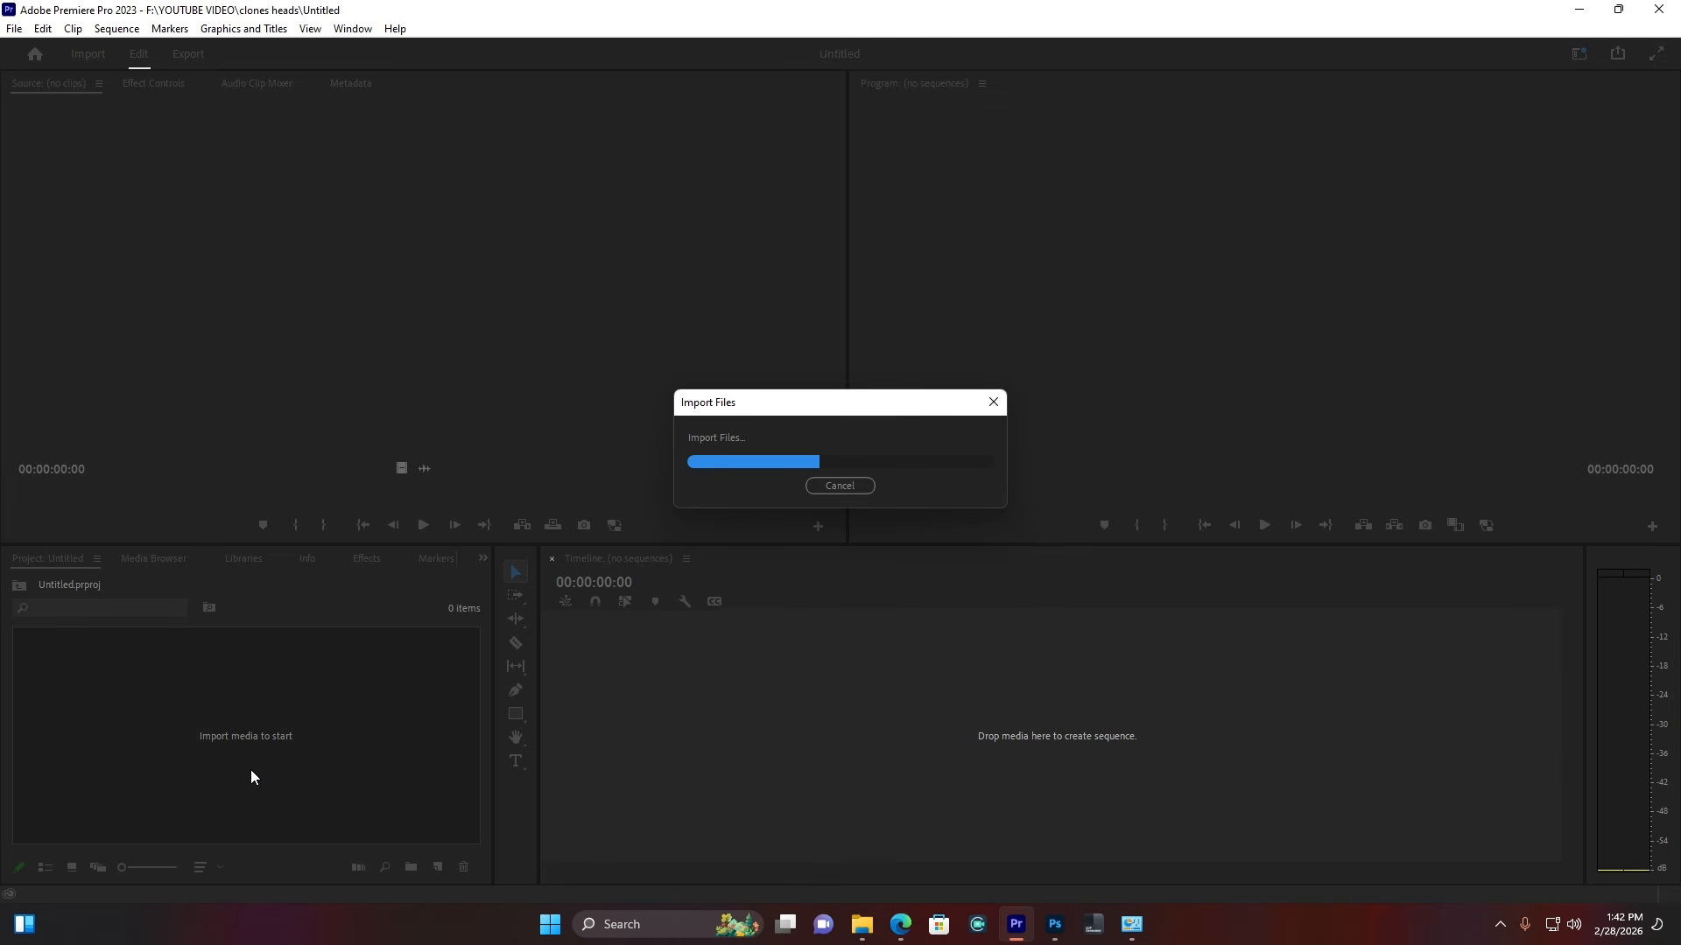
{"action": "left_click", "coordinate": [44, 867]}
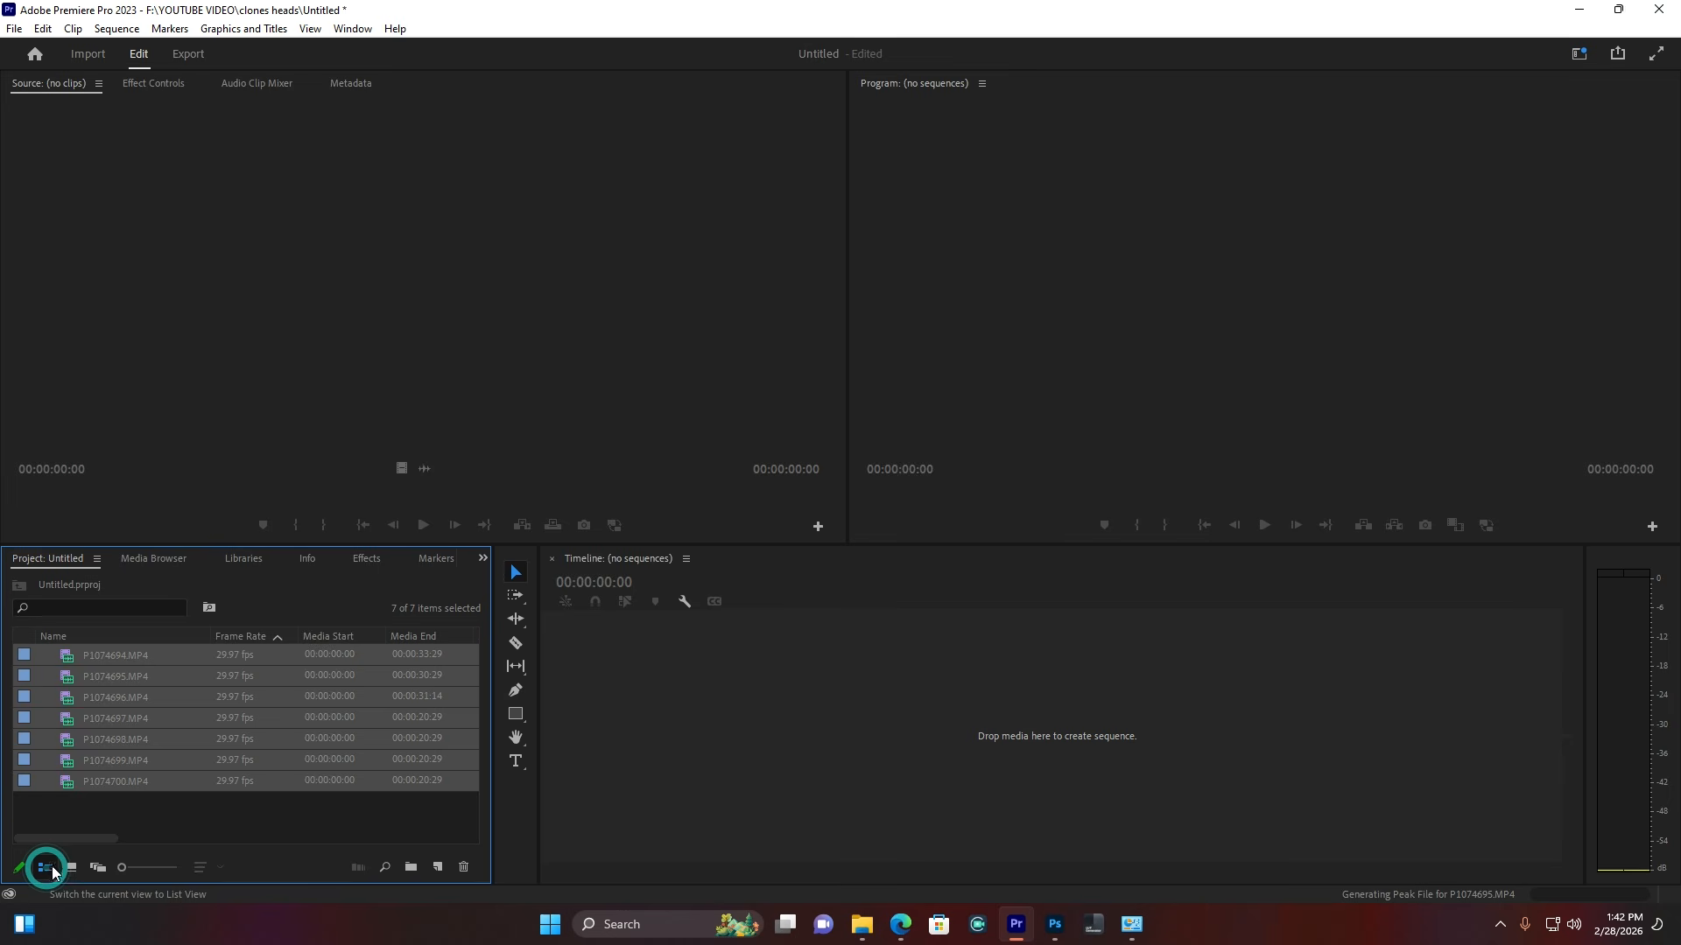
{"action": "left_click_drag", "start_coordinate": [108, 658], "coordinate": [581, 737]}
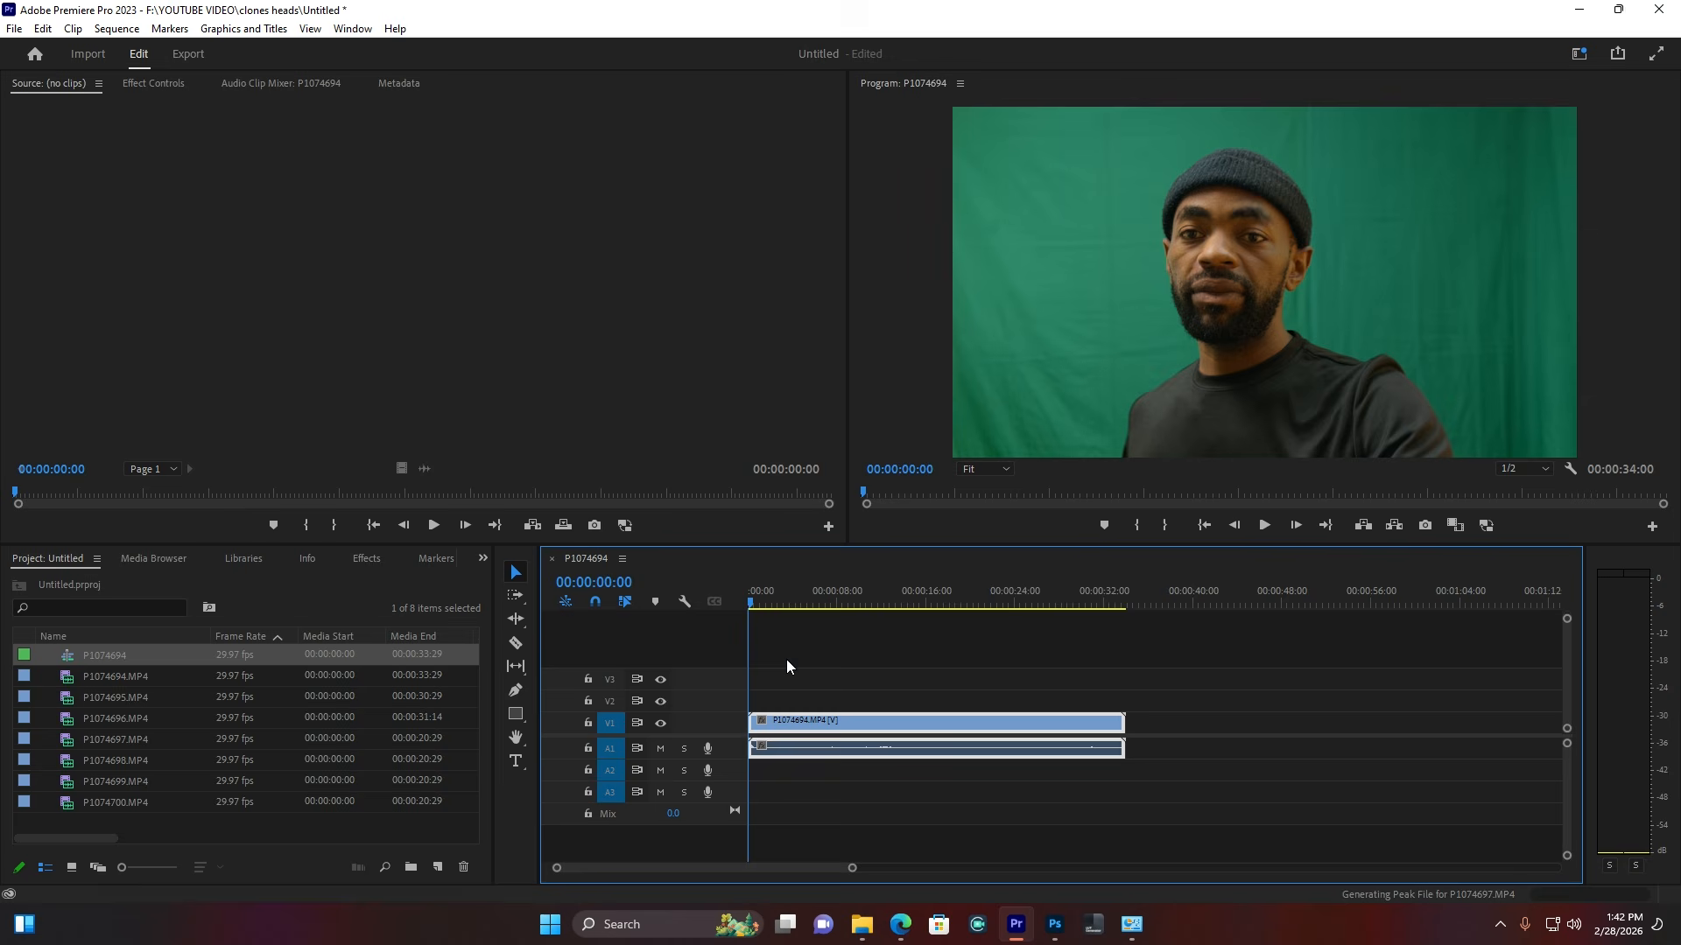
Step: Delete the clip's A1 audio while keeping the V1 video locked and untouched
{"action": "left_click", "coordinate": [803, 593]}
{"action": "left_click", "coordinate": [588, 723]}
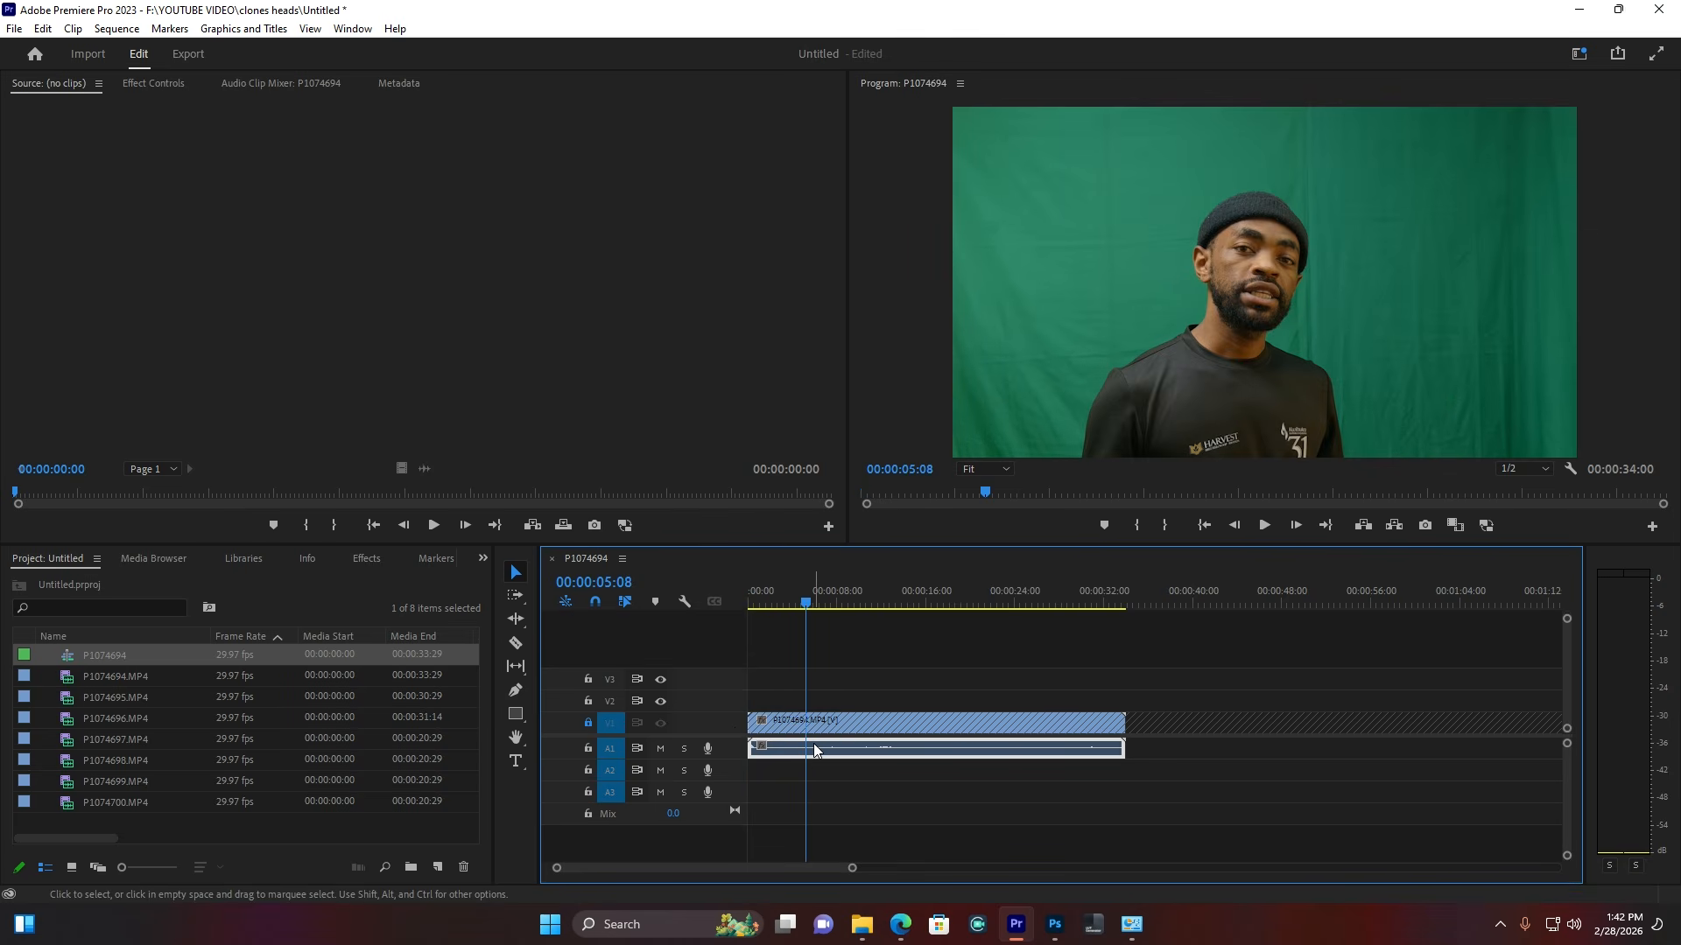
{"action": "key", "text": "Delete"}
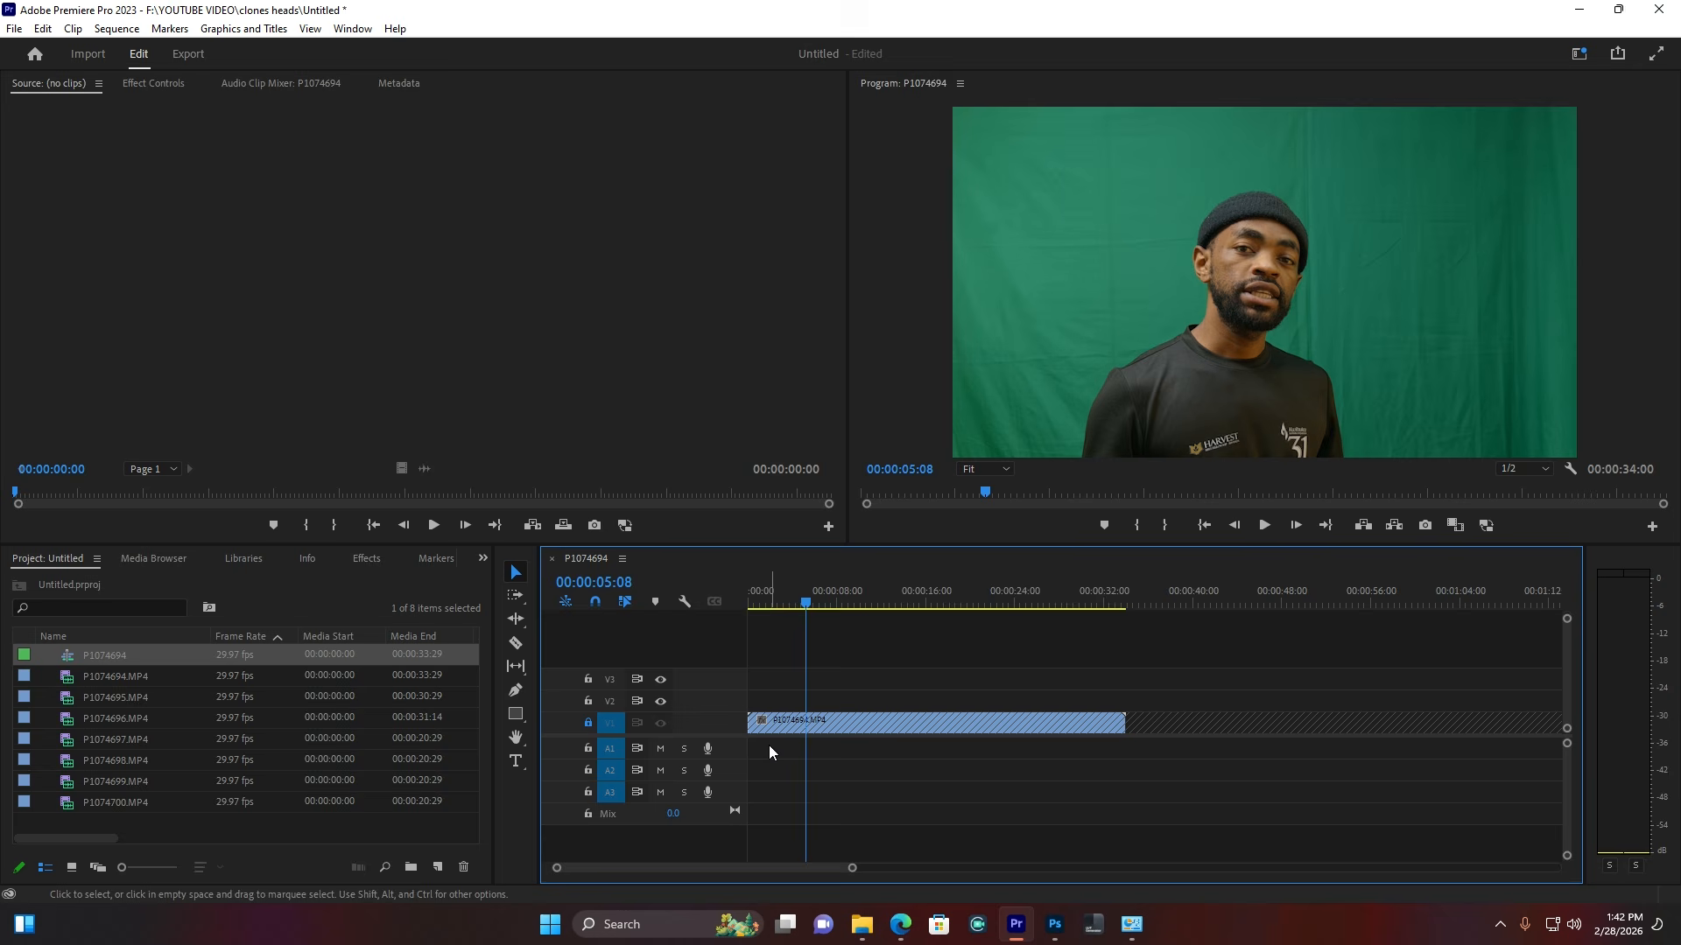
{"action": "left_click", "coordinate": [587, 724]}
Step: Trim the clip's opening to 00:00:06:11 and move it to the sequence start
{"action": "left_click", "coordinate": [823, 601]}
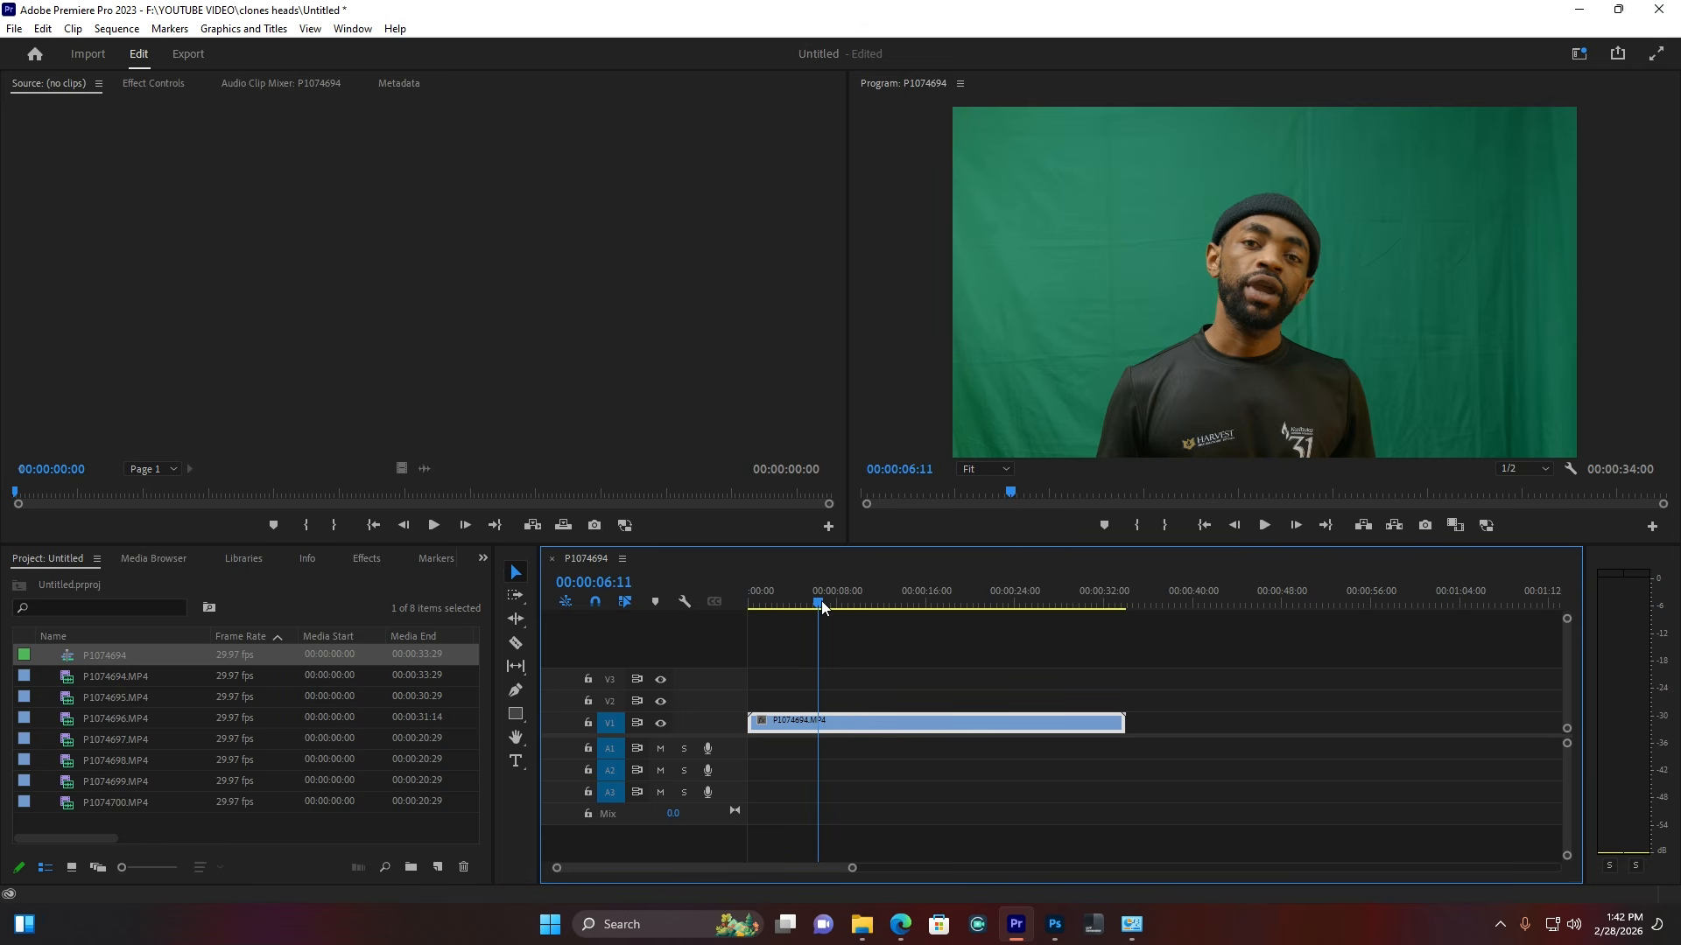
{"action": "mouse_move", "coordinate": [753, 722]}
{"action": "left_mouse_down"}
{"action": "mouse_move", "coordinate": [832, 722]}
{"action": "mouse_move", "coordinate": [750, 731]}
{"action": "left_mouse_up"}
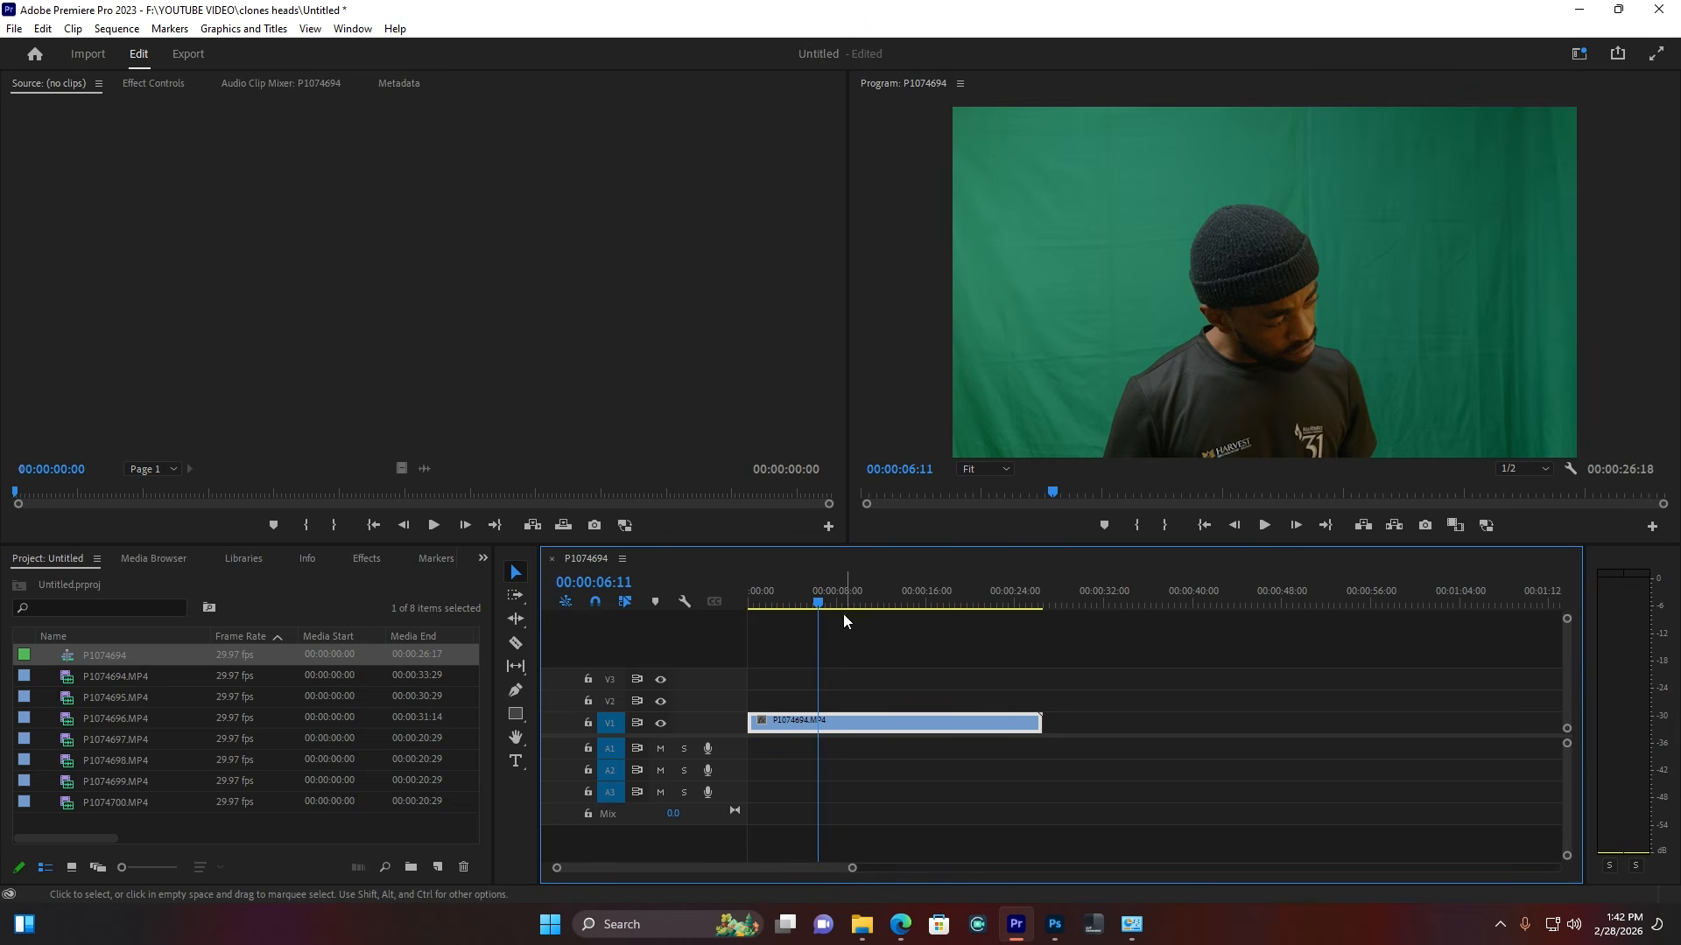
{"action": "mouse_move", "coordinate": [831, 604]}
{"action": "left_mouse_down"}
{"action": "mouse_move", "coordinate": [870, 606]}
{"action": "mouse_move", "coordinate": [849, 610]}
{"action": "left_mouse_up"}
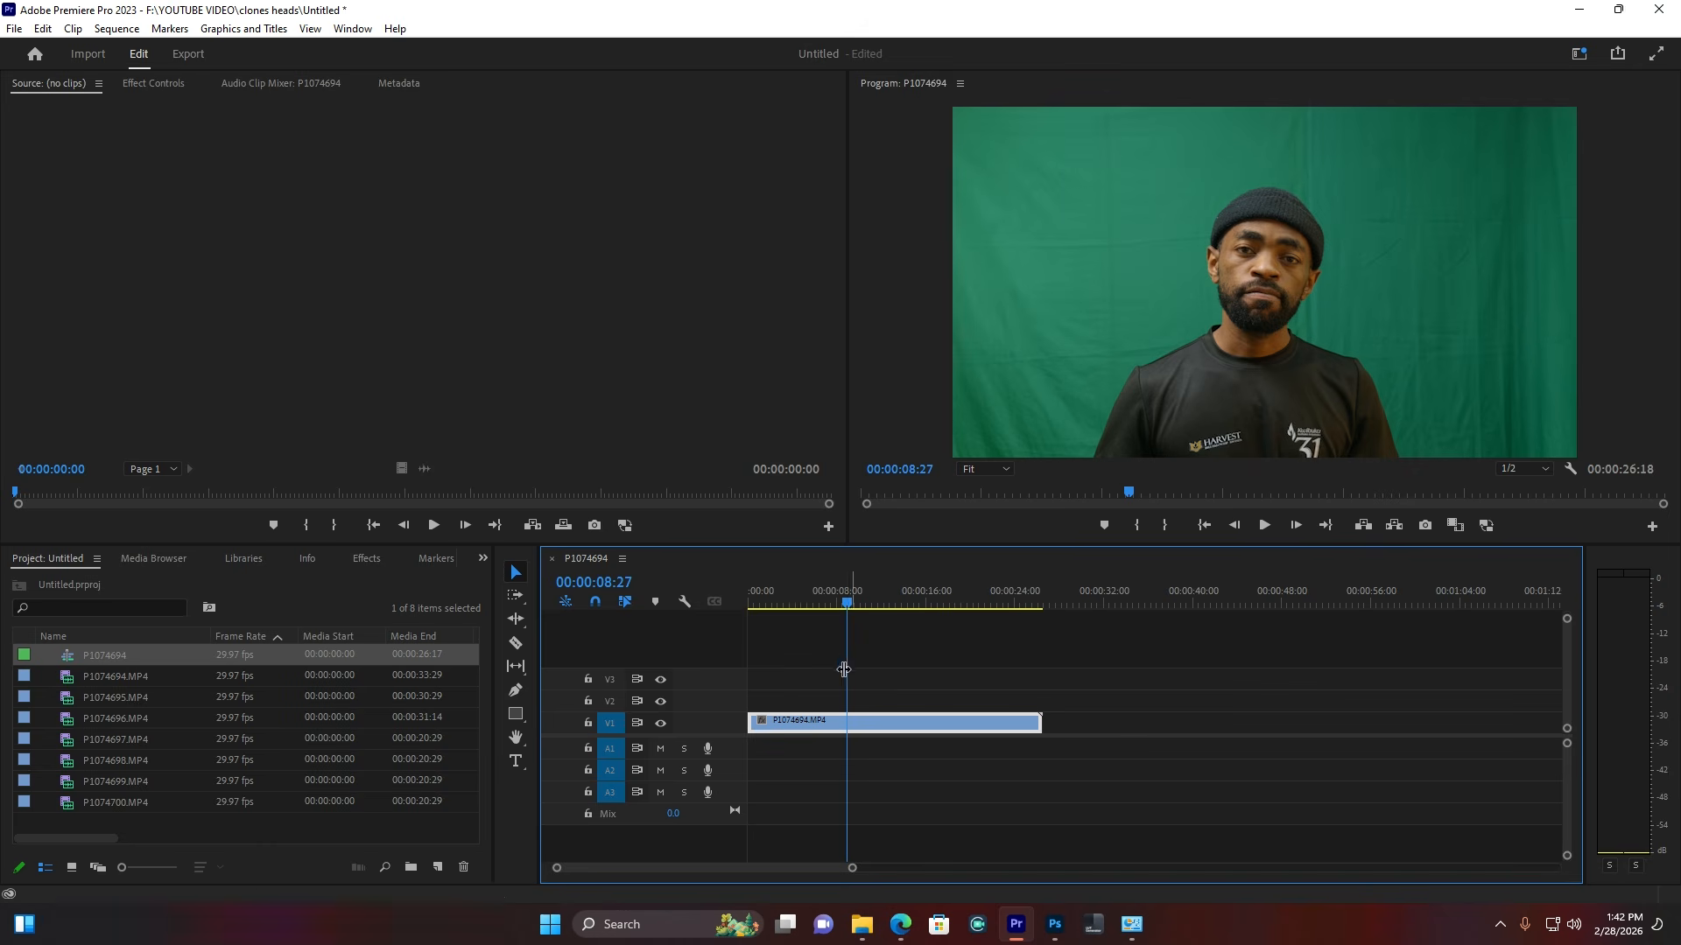
Step: Find Ultra Key via an 'ultr' search, apply it to clip P1074694, and view its Effect Controls
{"action": "left_click", "coordinate": [367, 559]}
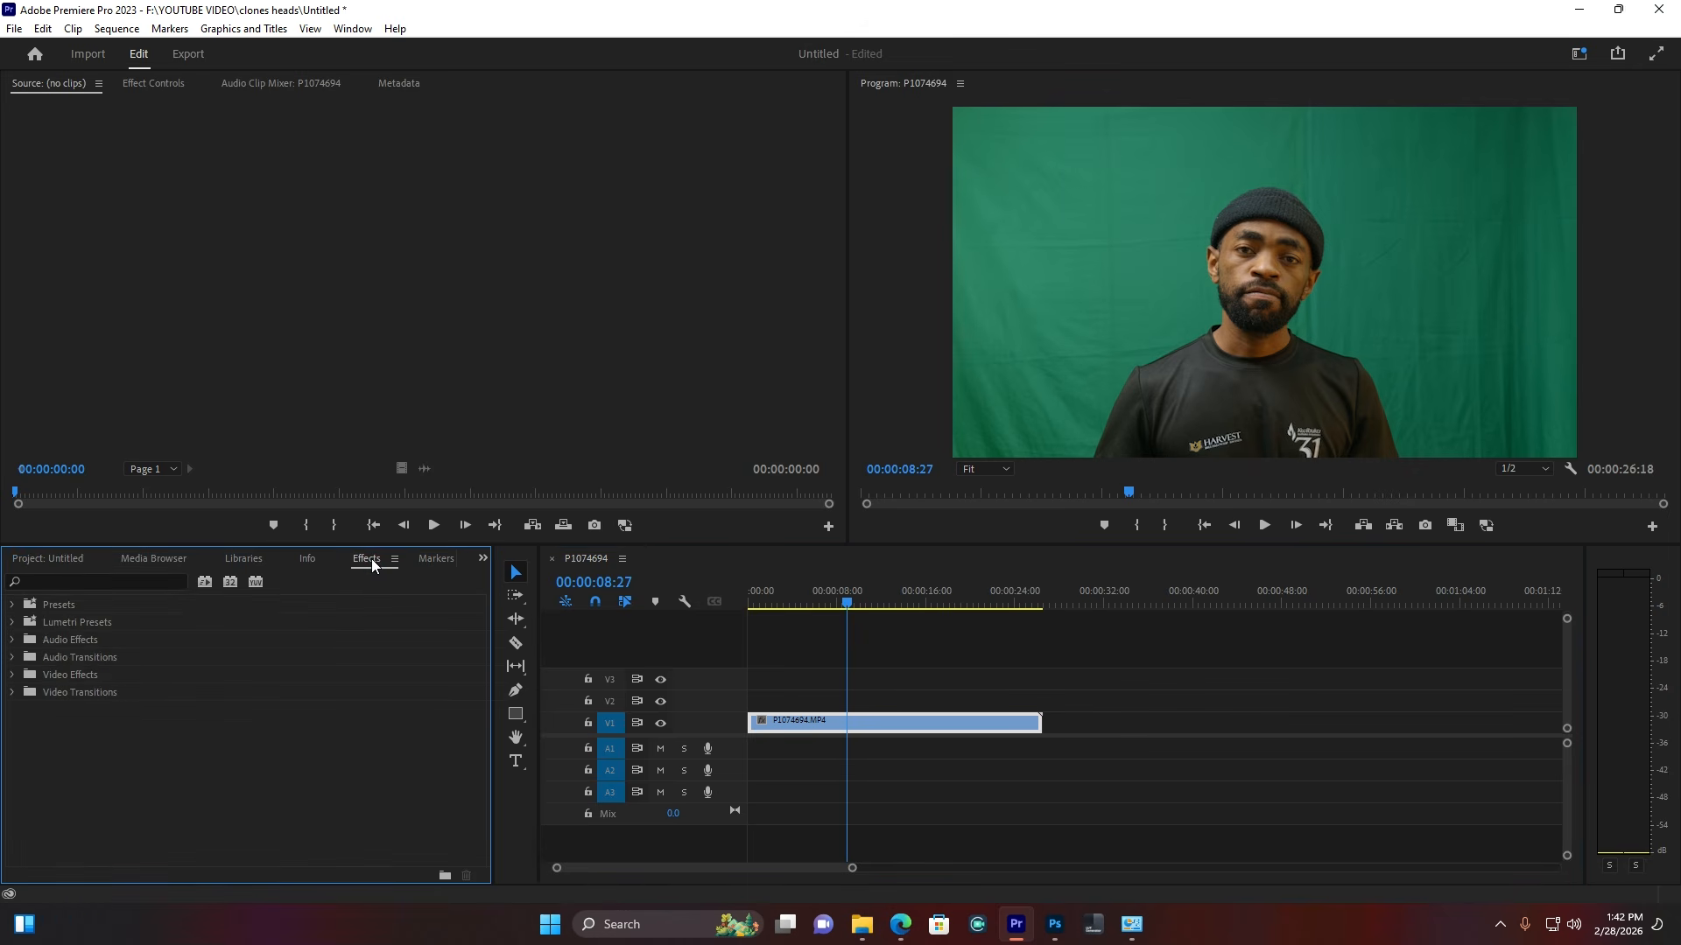
{"action": "left_click", "coordinate": [118, 582]}
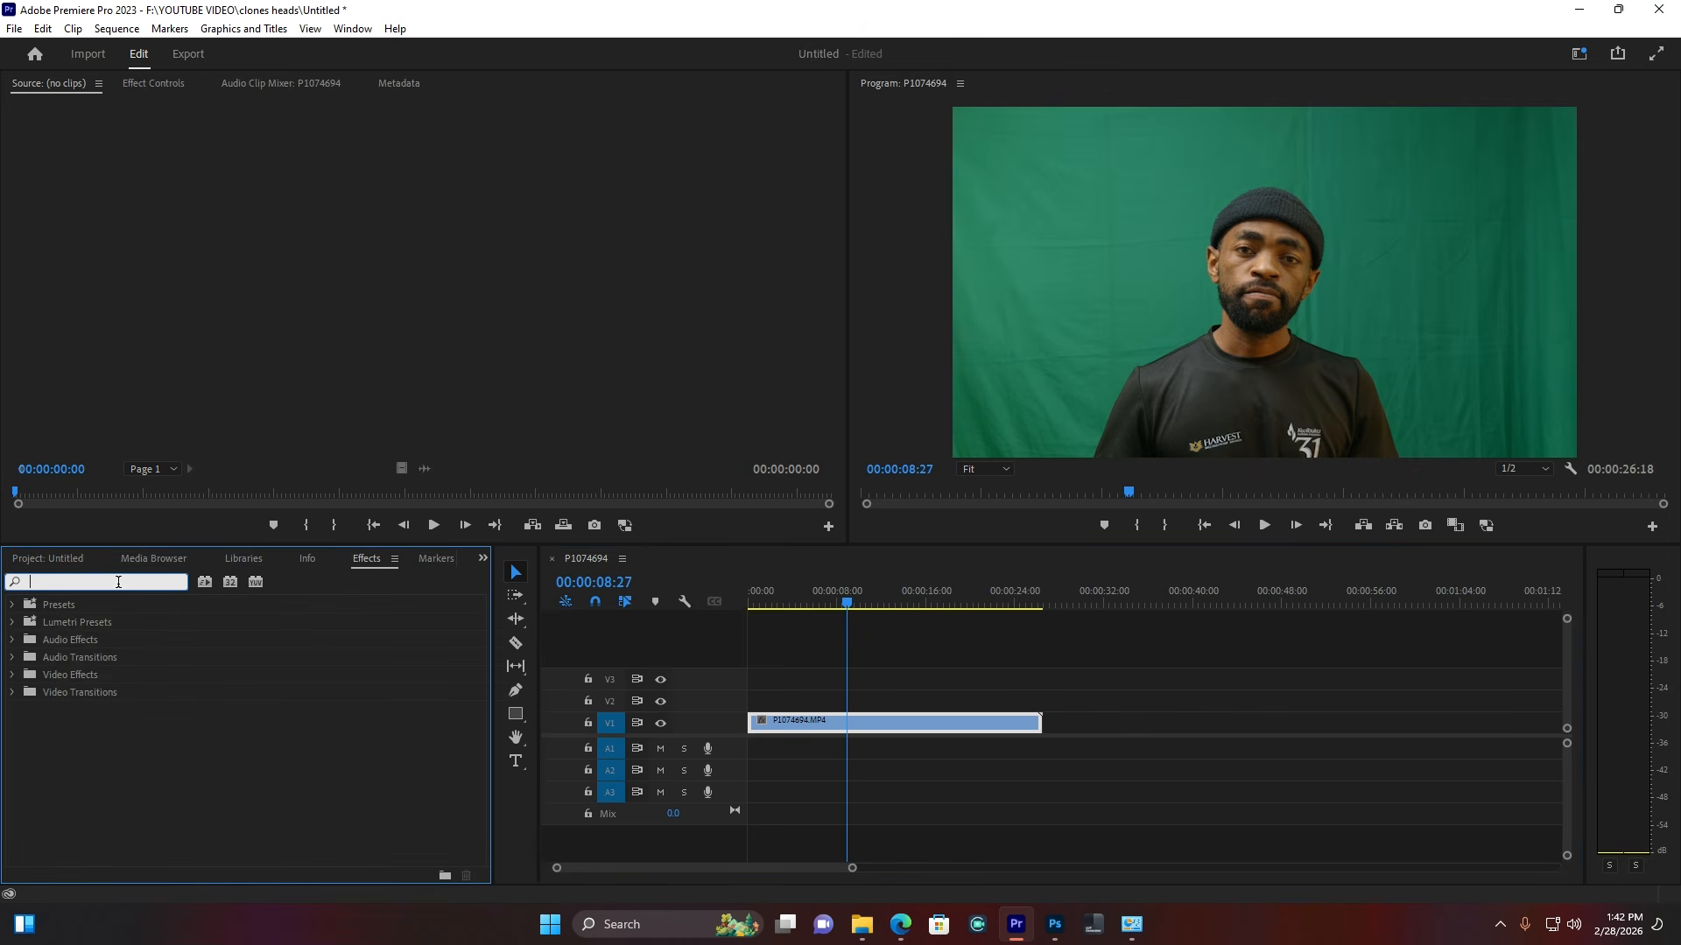
{"action": "type", "text": "ultr"}
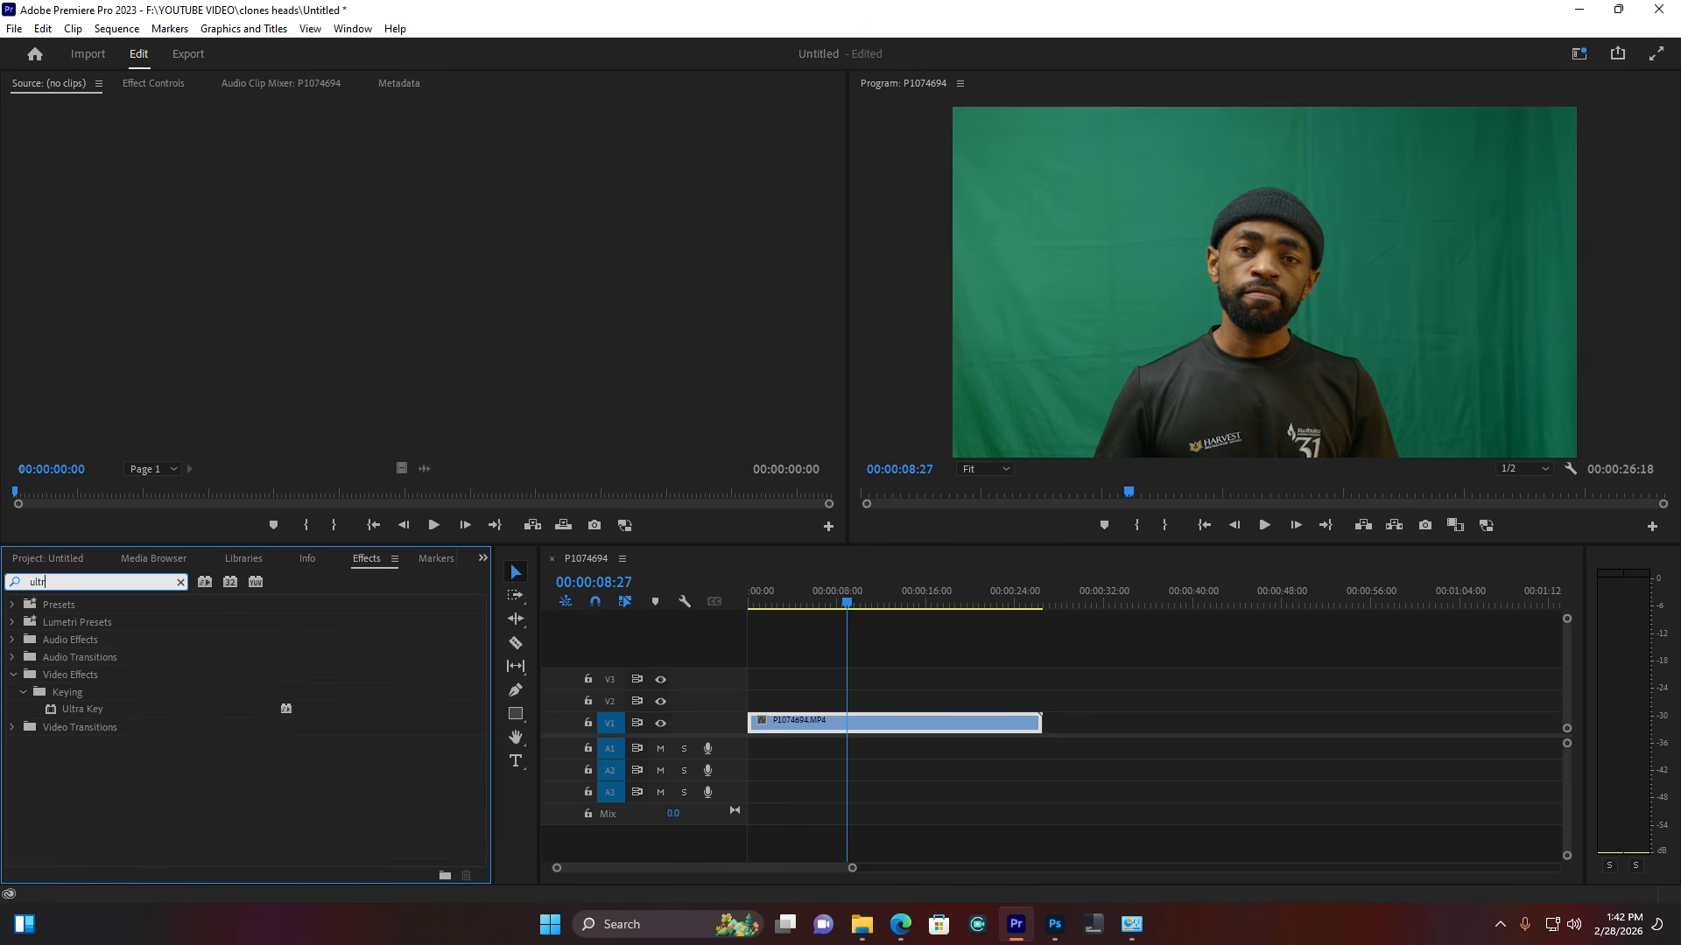
{"action": "left_click", "coordinate": [74, 714]}
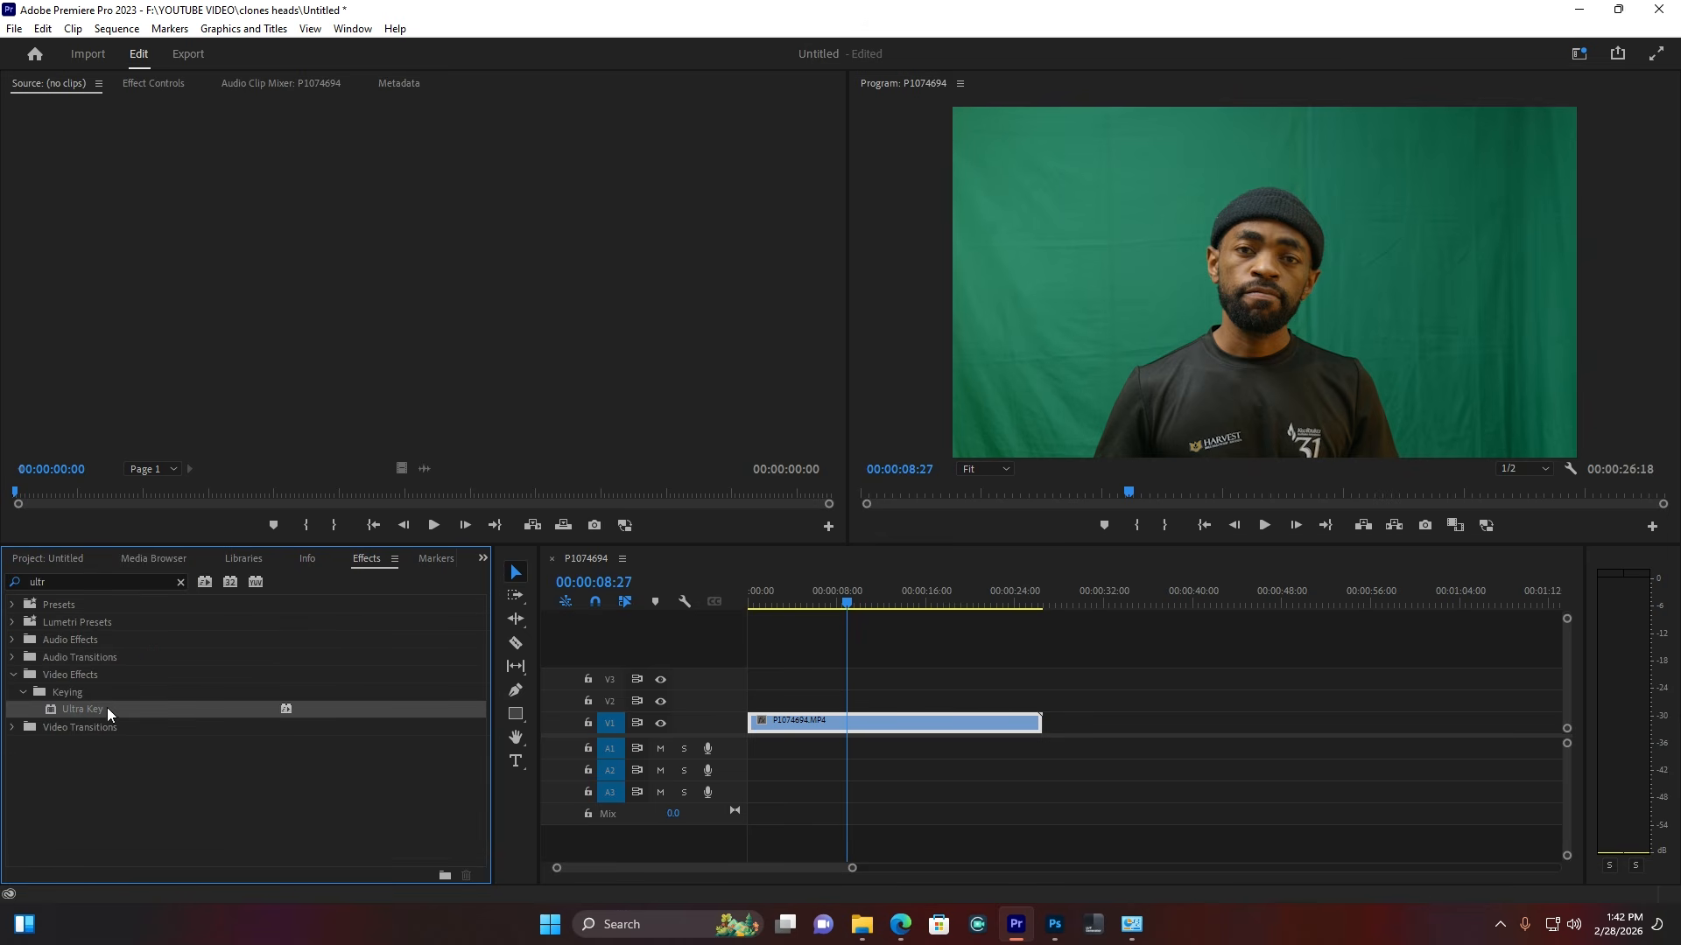
{"action": "left_click_drag", "start_coordinate": [90, 710], "coordinate": [876, 727]}
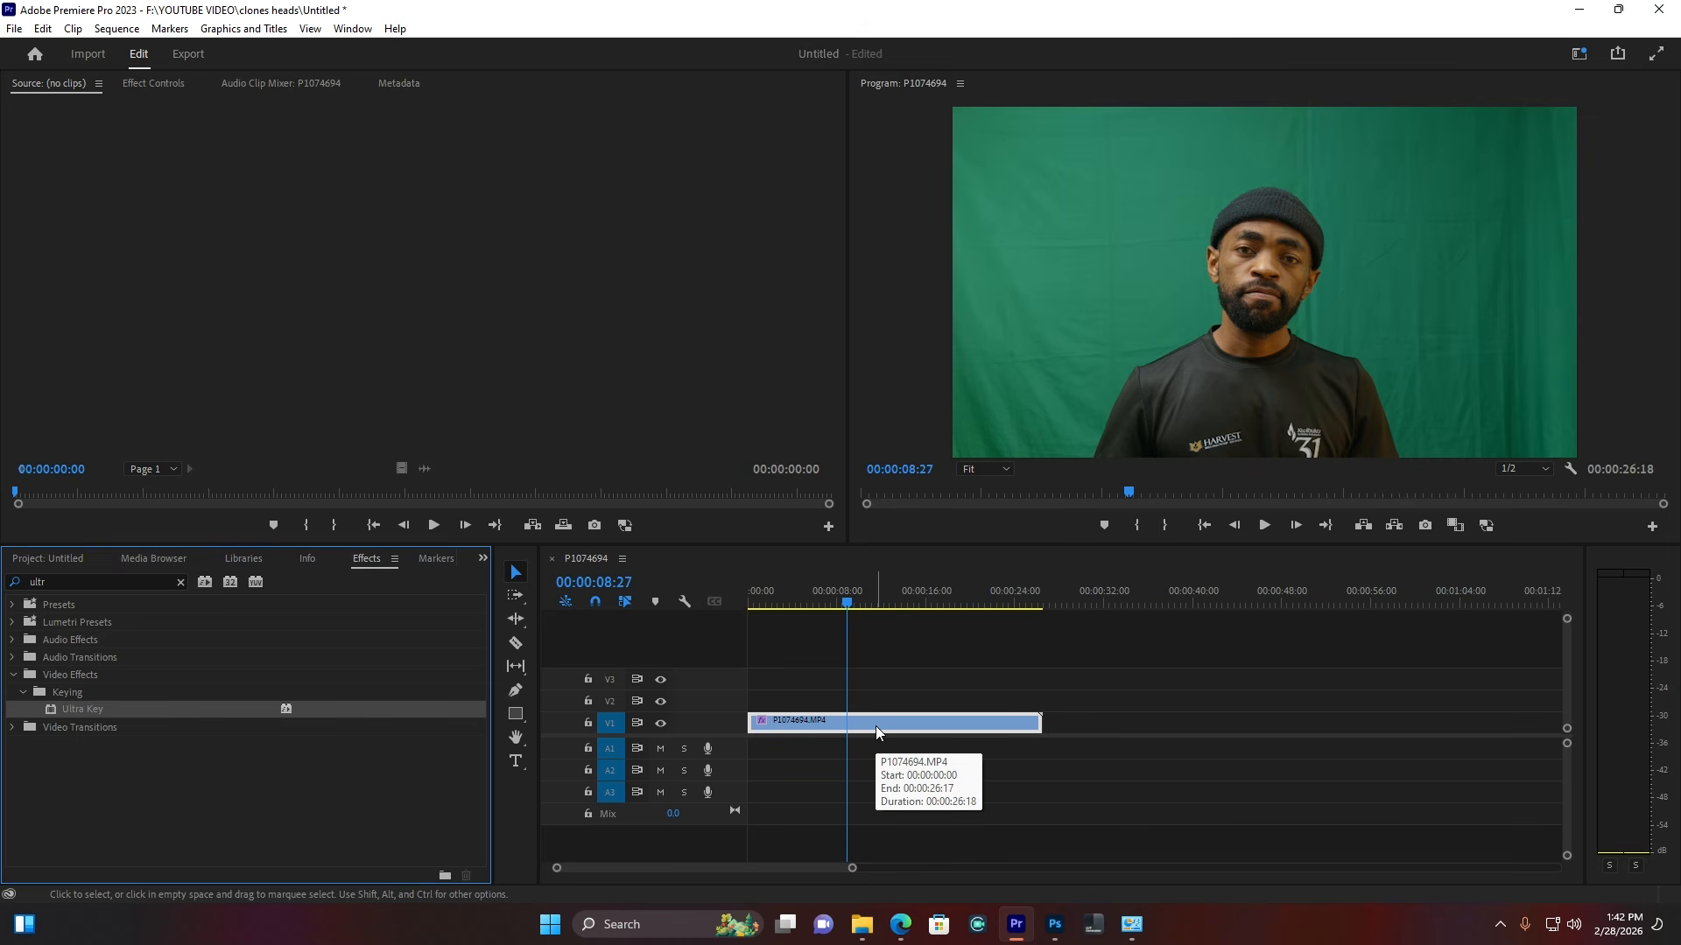
{"action": "left_click", "coordinate": [169, 84]}
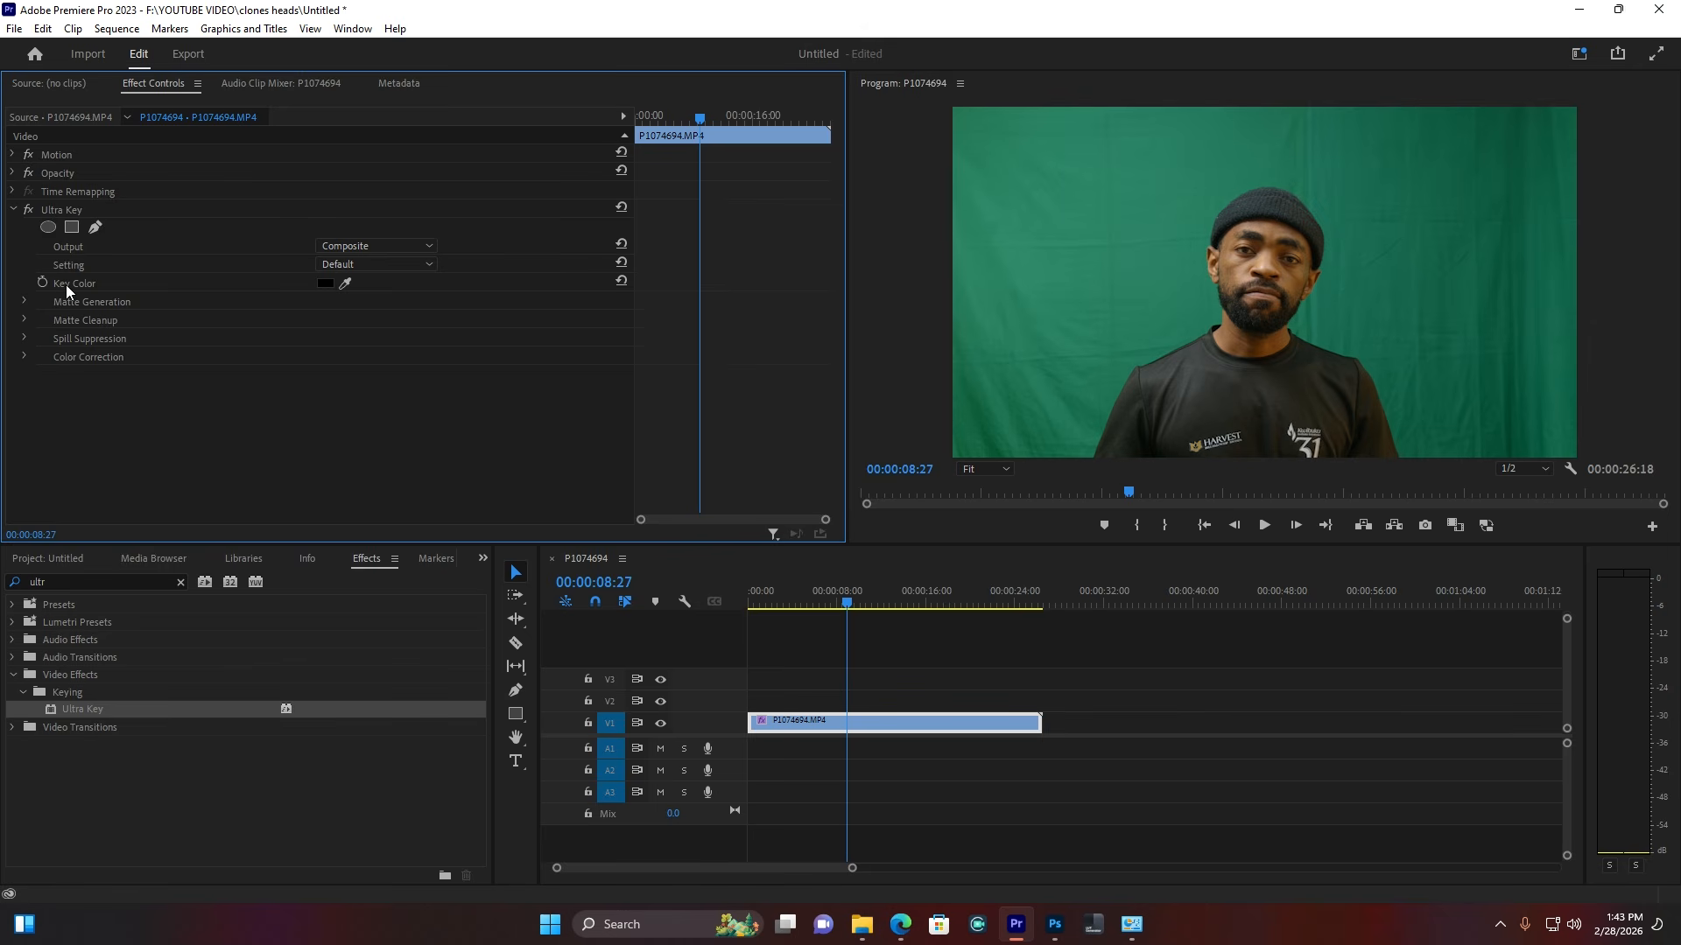
Step: Sample the green backdrop as Ultra Key's key colour and set Output to Alpha Channel
{"action": "left_click", "coordinate": [346, 287]}
{"action": "left_click", "coordinate": [1153, 262]}
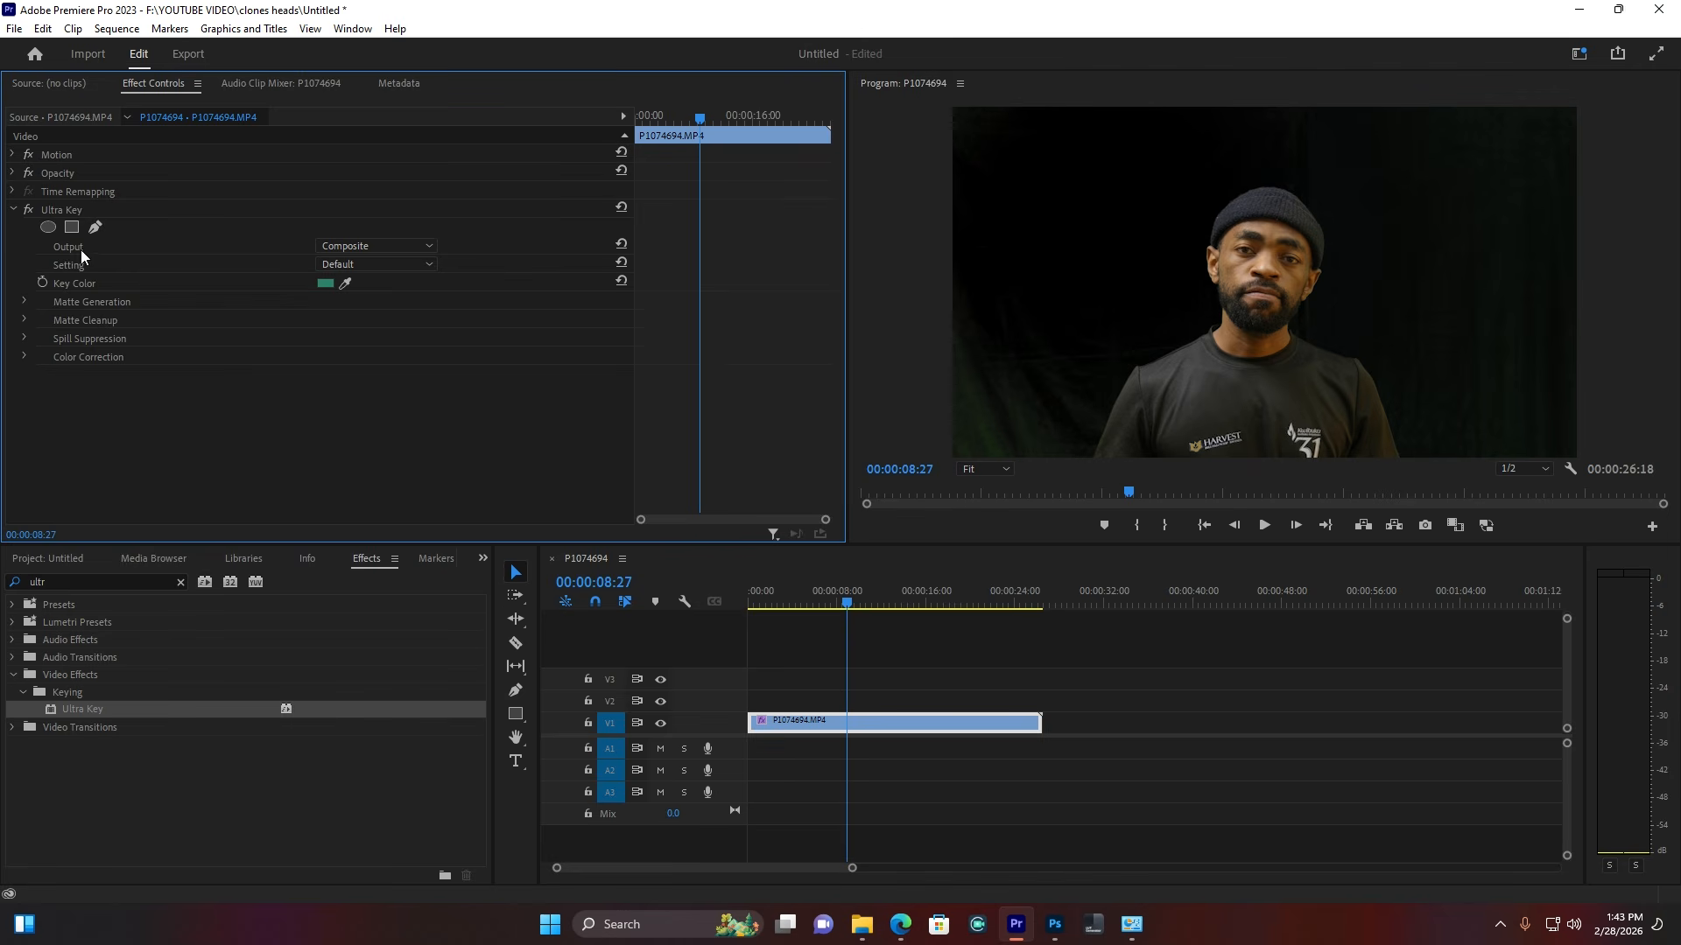
{"action": "left_click", "coordinate": [385, 246]}
{"action": "left_click", "coordinate": [386, 284]}
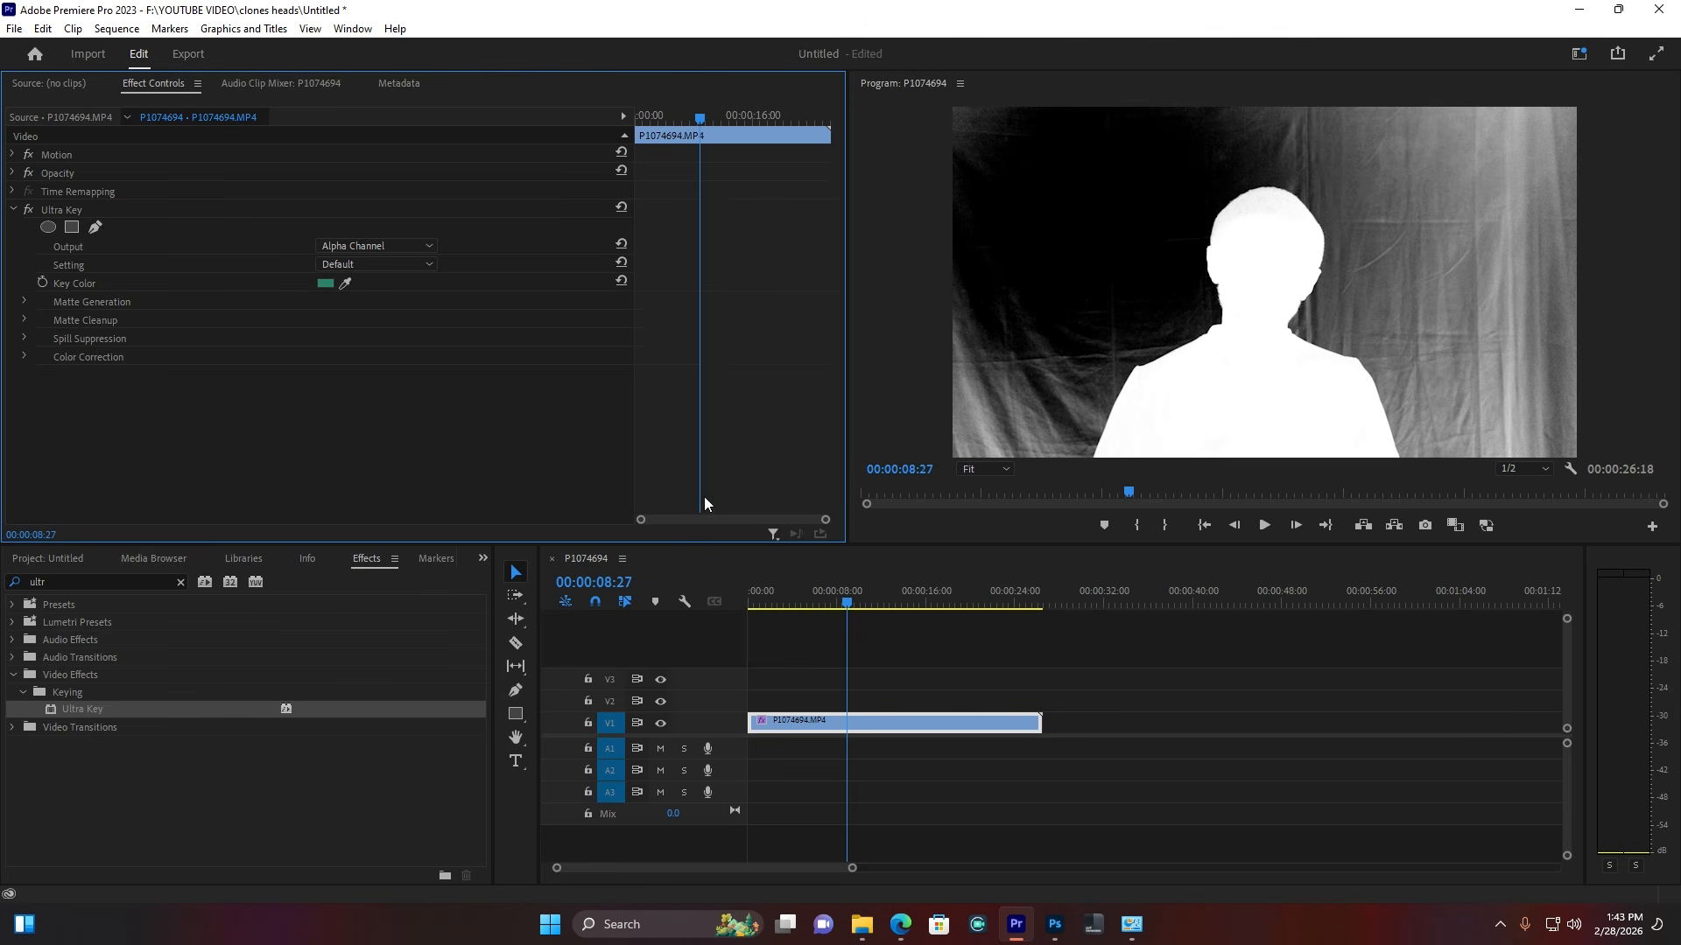
Step: Set Matte Generation to Transparency 26, Highlight 0, Shadow 0, Tolerance 100, Pedestal 59, then Output Composite
{"action": "left_click", "coordinate": [25, 303]}
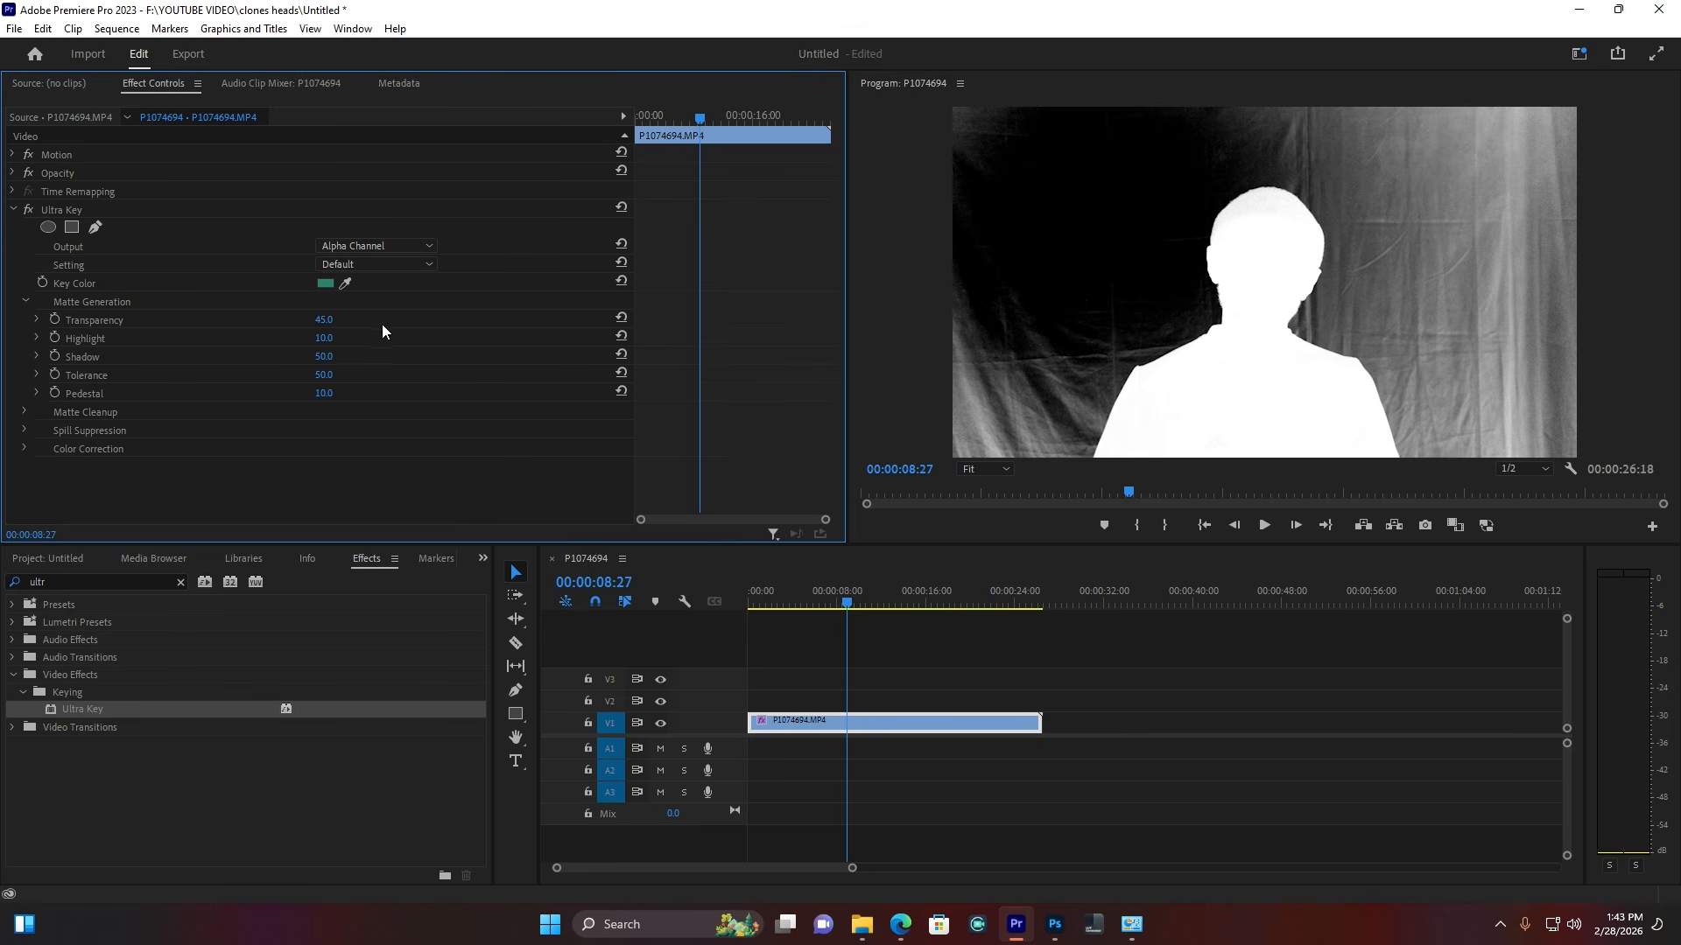
{"action": "left_click_drag", "start_coordinate": [331, 338], "coordinate": [332, 321]}
{"action": "left_click_drag", "start_coordinate": [324, 356], "coordinate": [288, 356]}
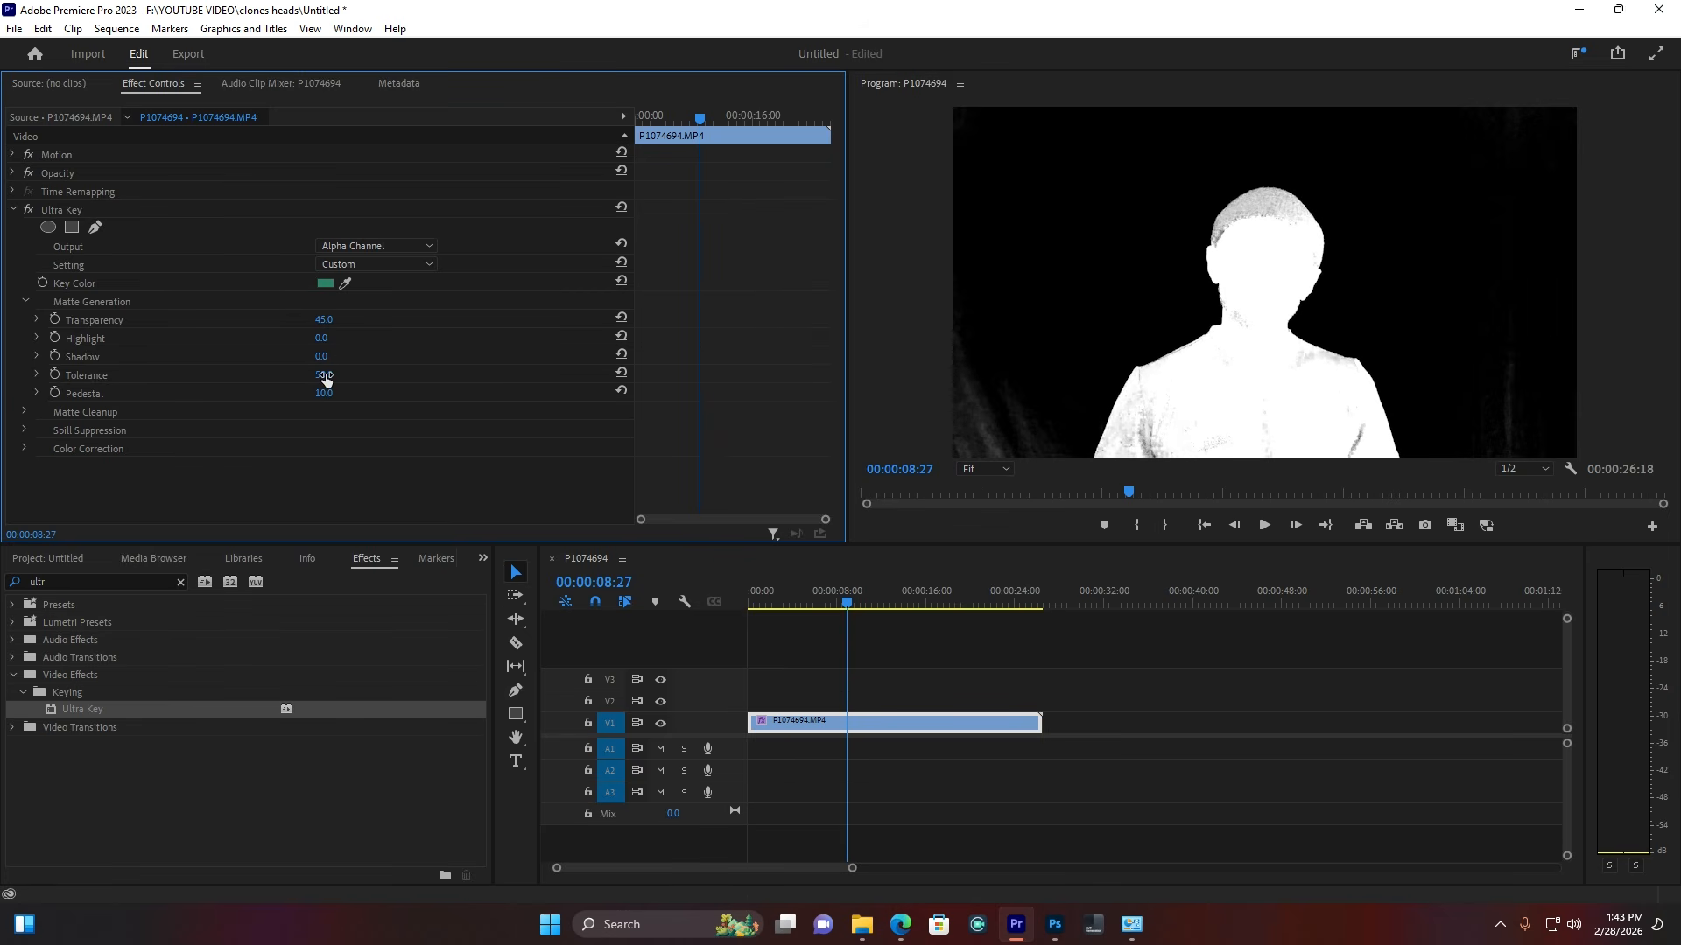
{"action": "left_click_drag", "start_coordinate": [323, 375], "coordinate": [362, 393]}
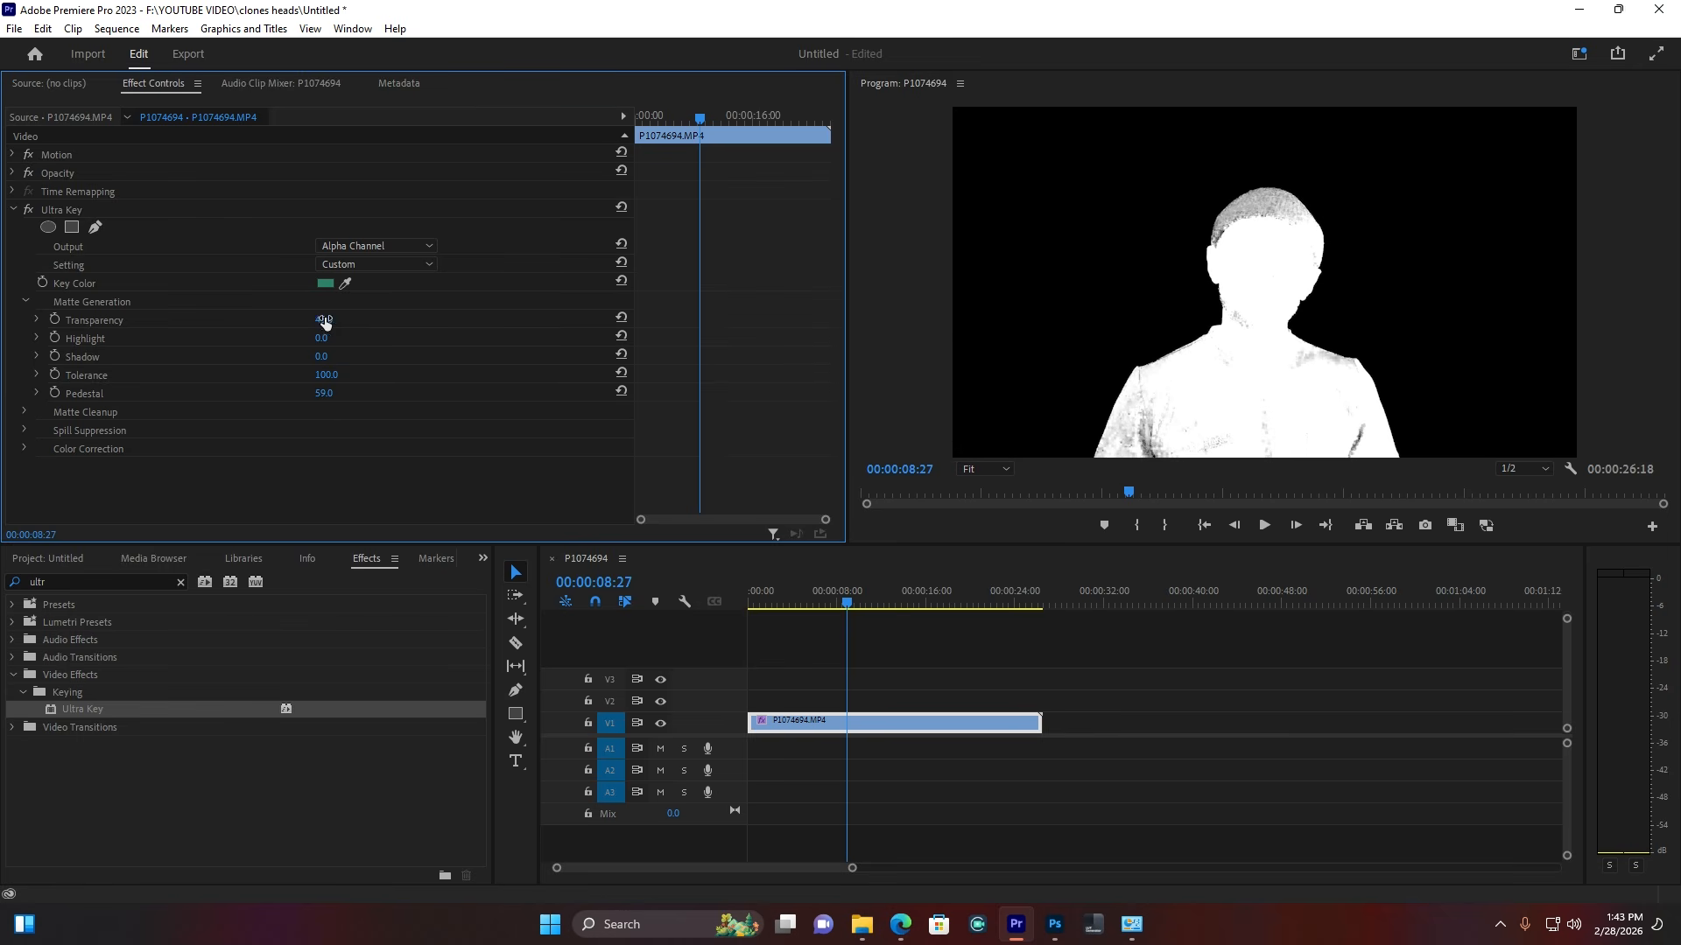
{"action": "mouse_move", "coordinate": [323, 321]}
{"action": "left_mouse_down"}
{"action": "mouse_move", "coordinate": [343, 320]}
{"action": "mouse_move", "coordinate": [315, 320]}
{"action": "left_mouse_up"}
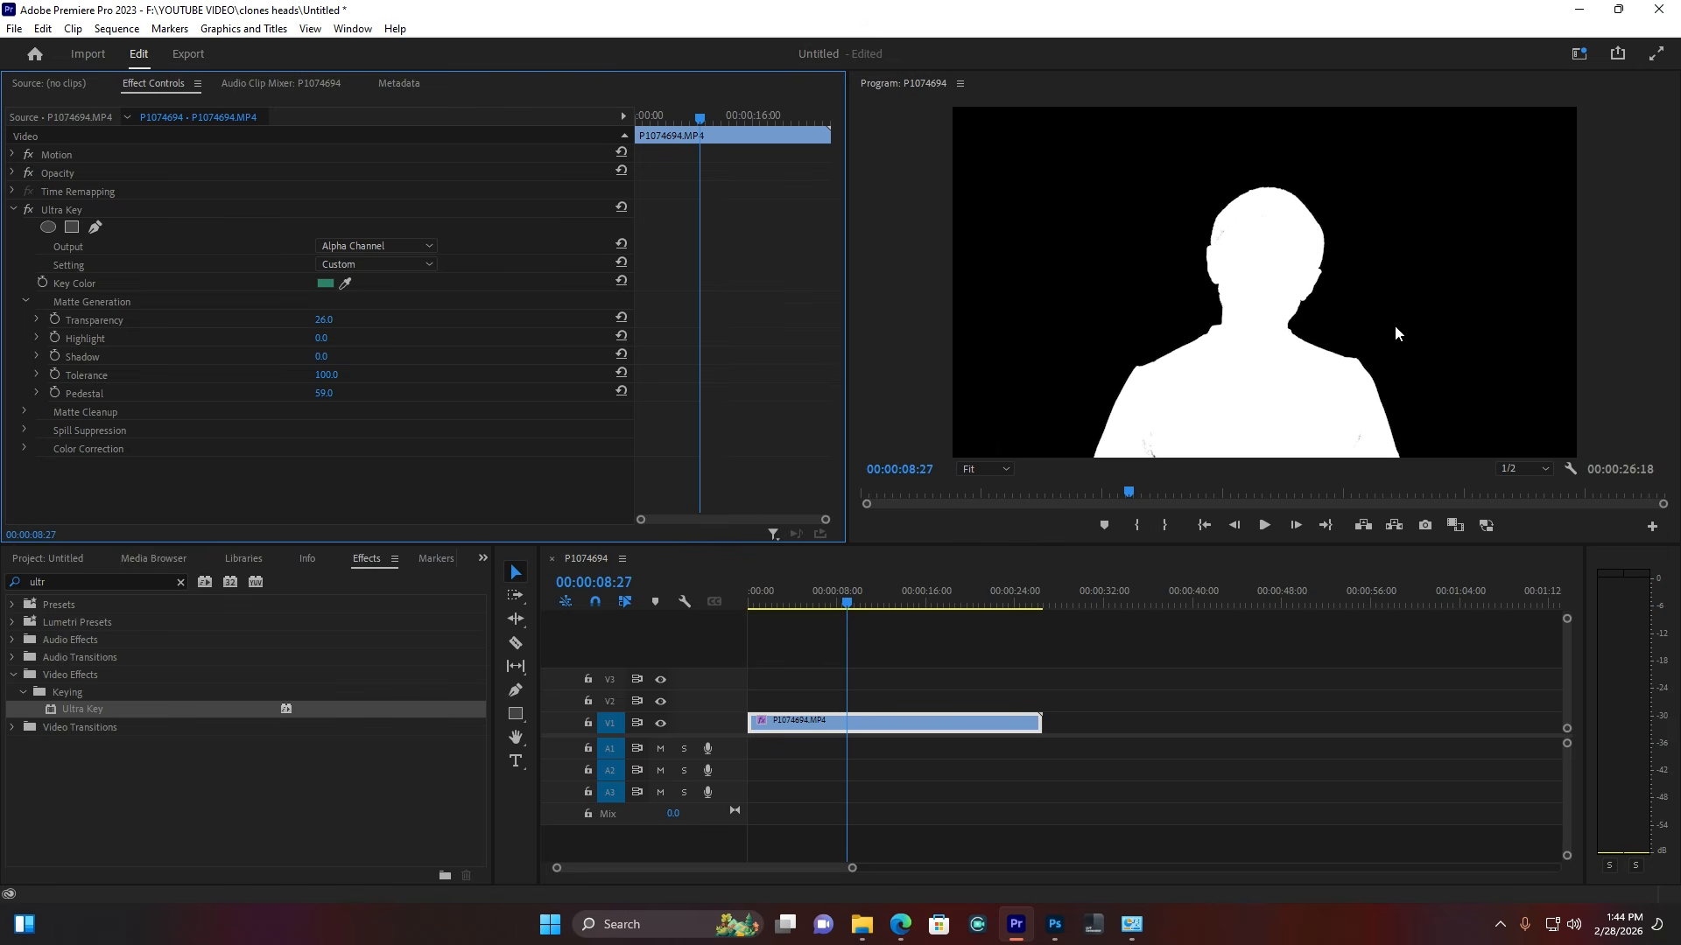
{"action": "left_click", "coordinate": [379, 249]}
{"action": "left_click", "coordinate": [385, 265]}
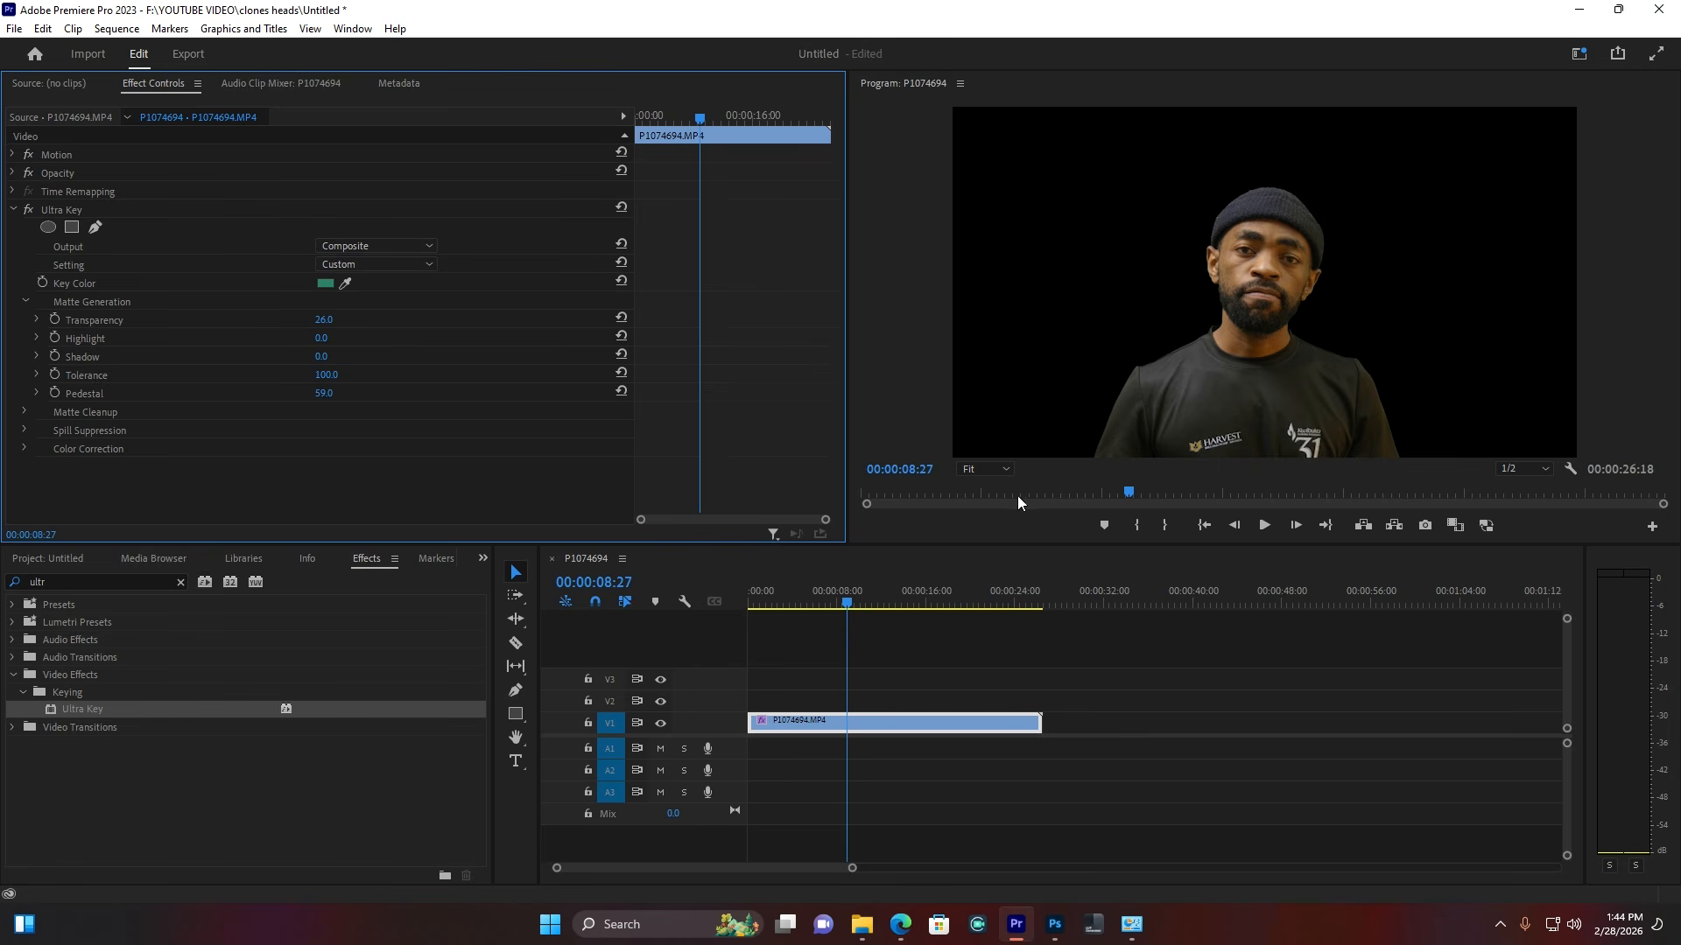
Step: Zoom the Program monitor to 75% and then 100% to check the keyed face edges
{"action": "left_click", "coordinate": [1003, 476]}
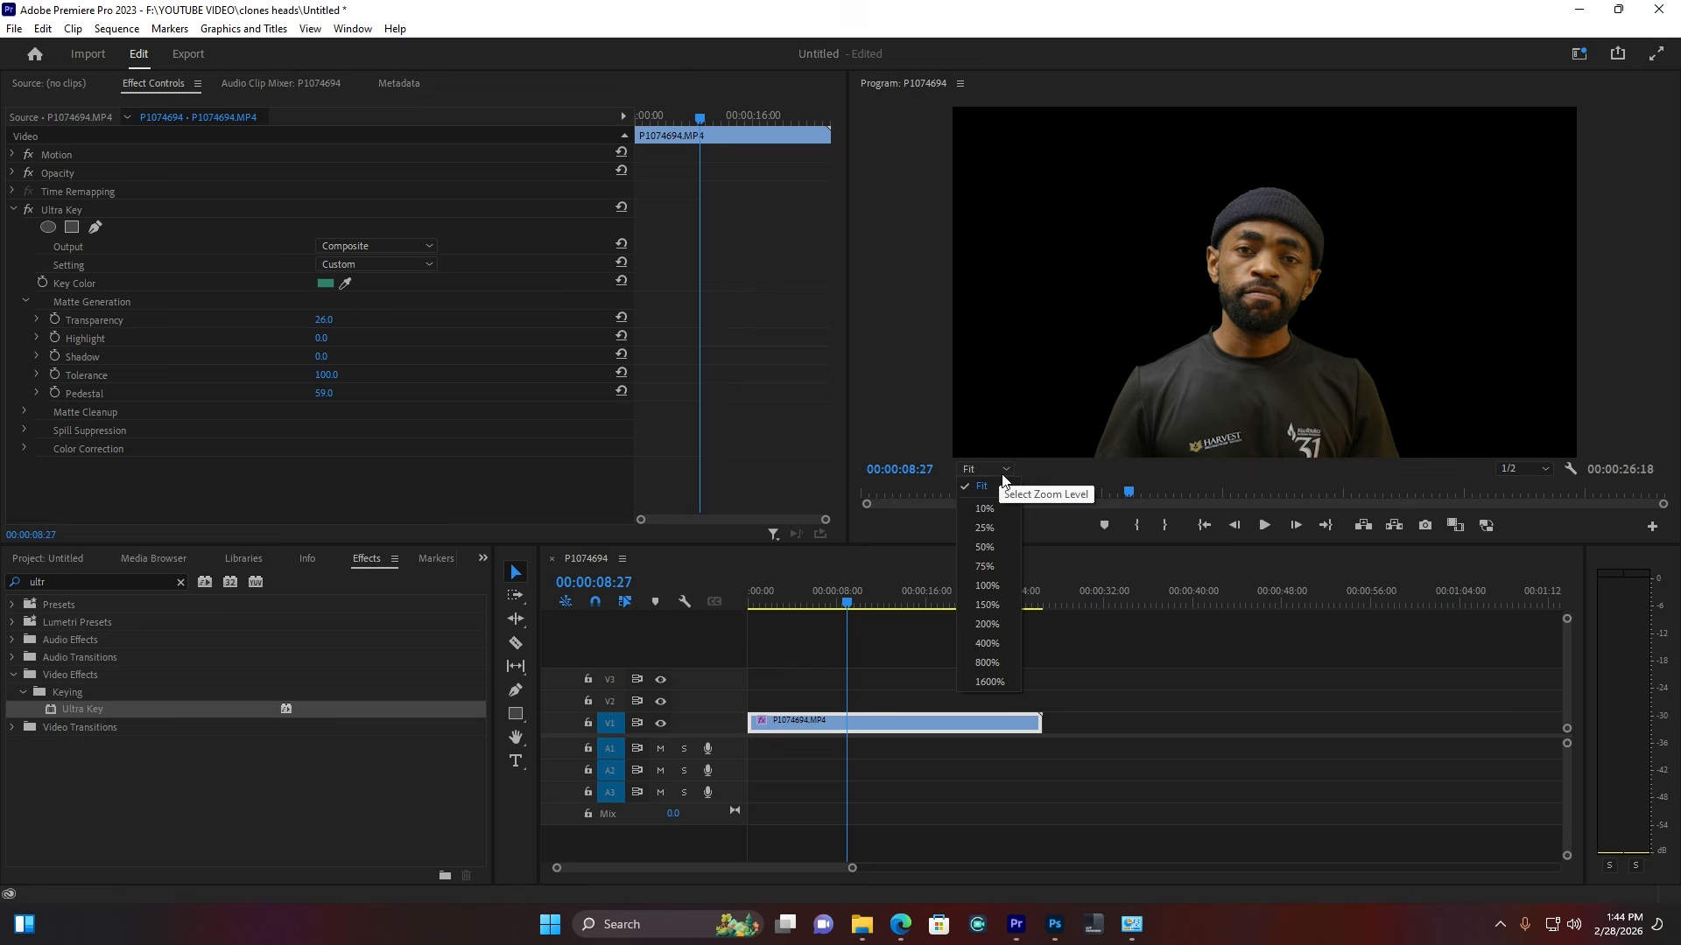
{"action": "left_click", "coordinate": [1002, 567]}
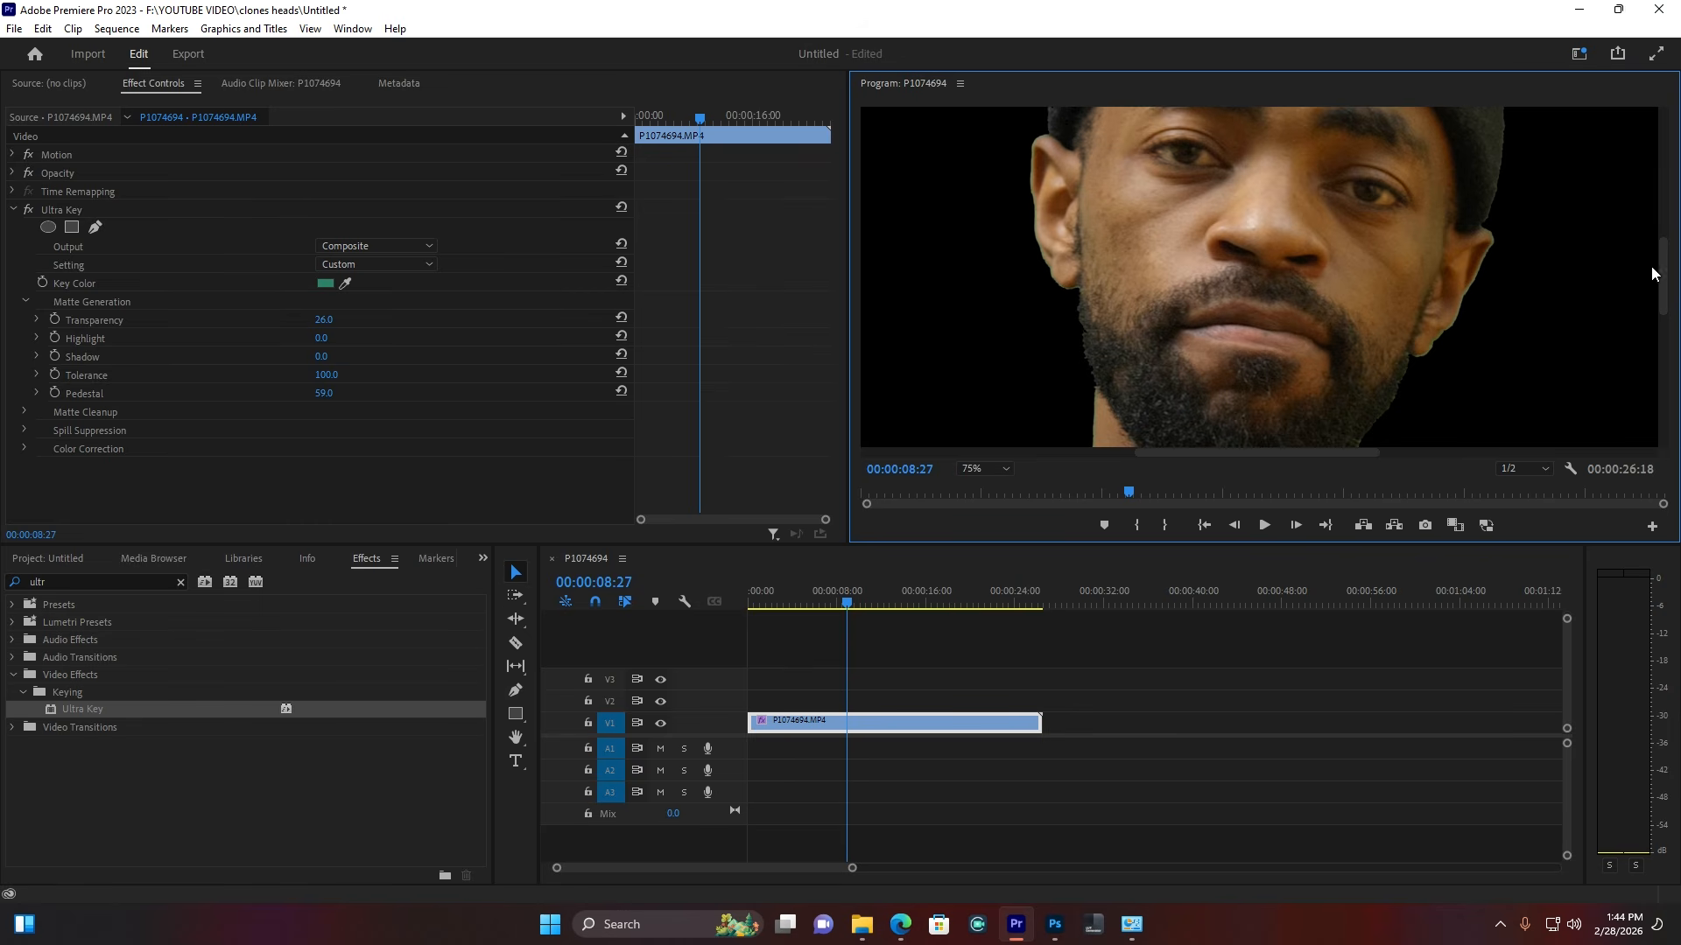
{"action": "left_click_drag", "start_coordinate": [1662, 255], "coordinate": [1662, 238]}
{"action": "left_click", "coordinate": [974, 471]}
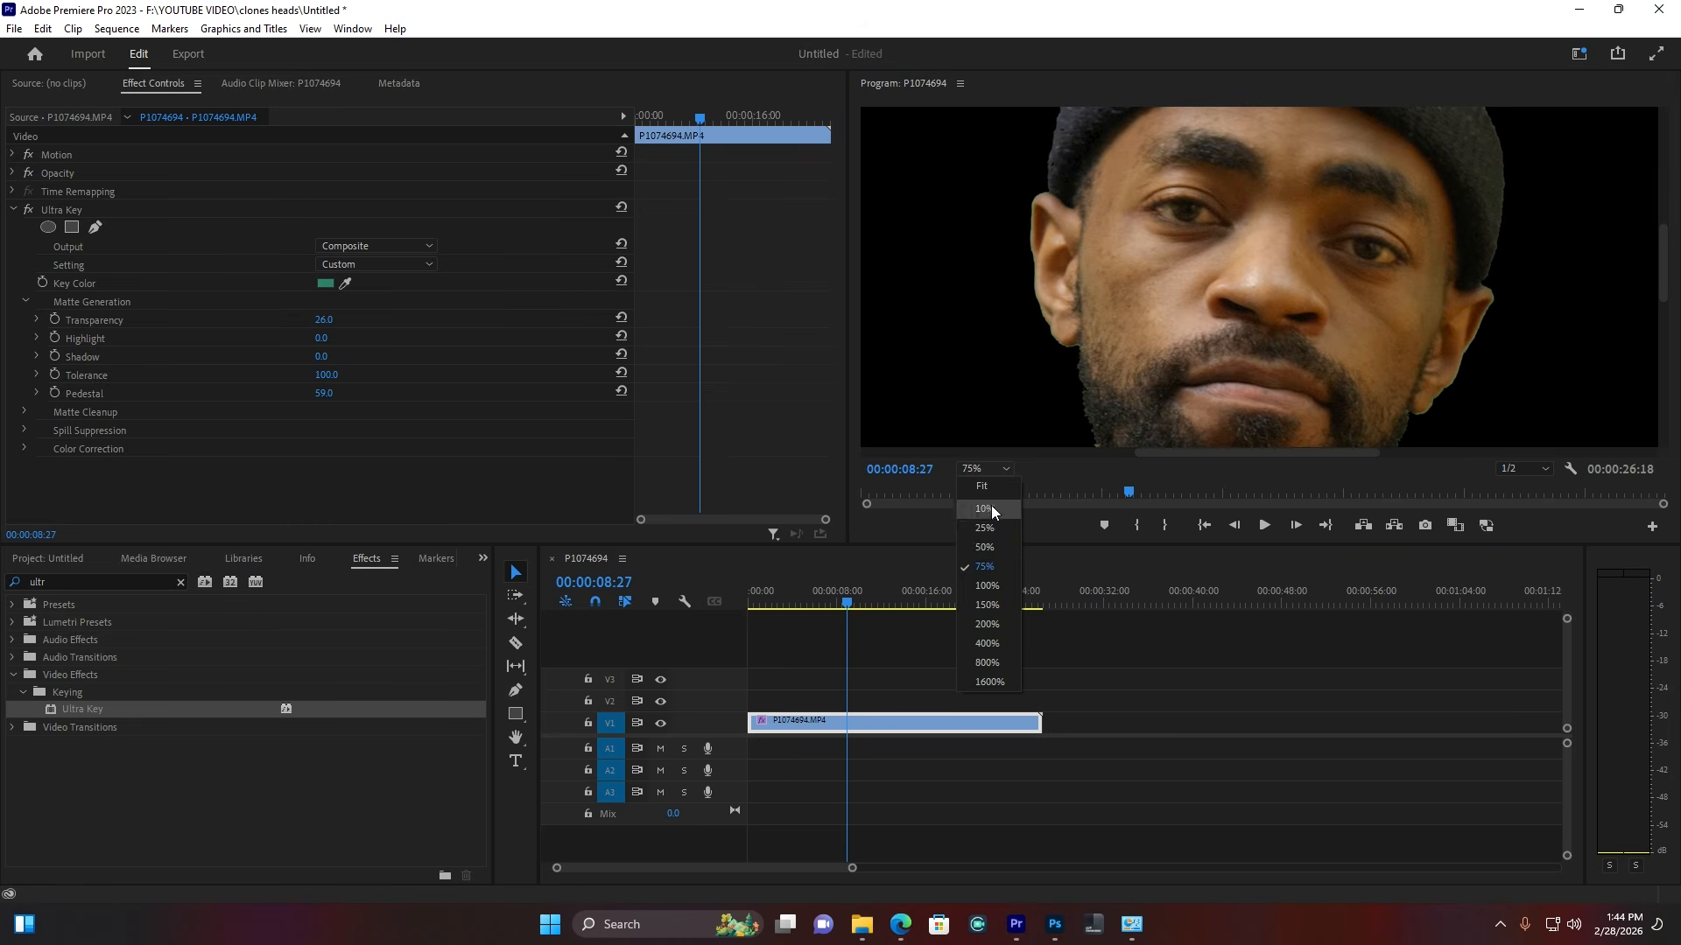
{"action": "left_click", "coordinate": [980, 582]}
{"action": "left_click_drag", "start_coordinate": [1266, 454], "coordinate": [1331, 454]}
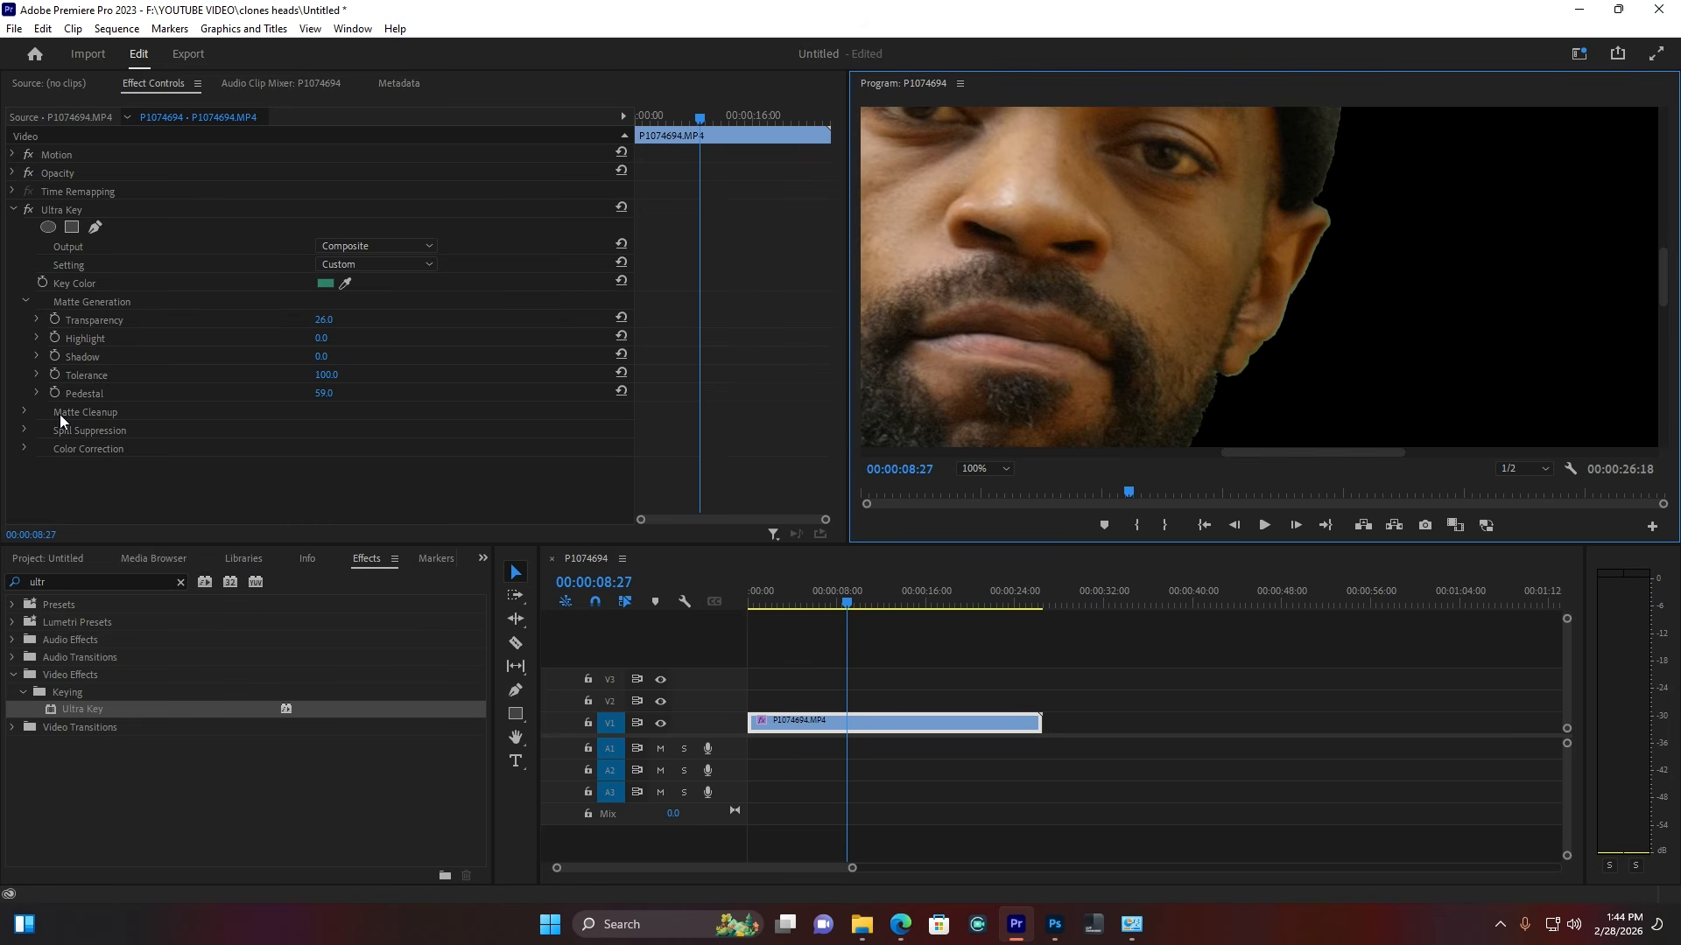
Step: In Ultra Key's Matte Cleanup, set Choke to 35 and Soften to 51
{"action": "left_click", "coordinate": [25, 417]}
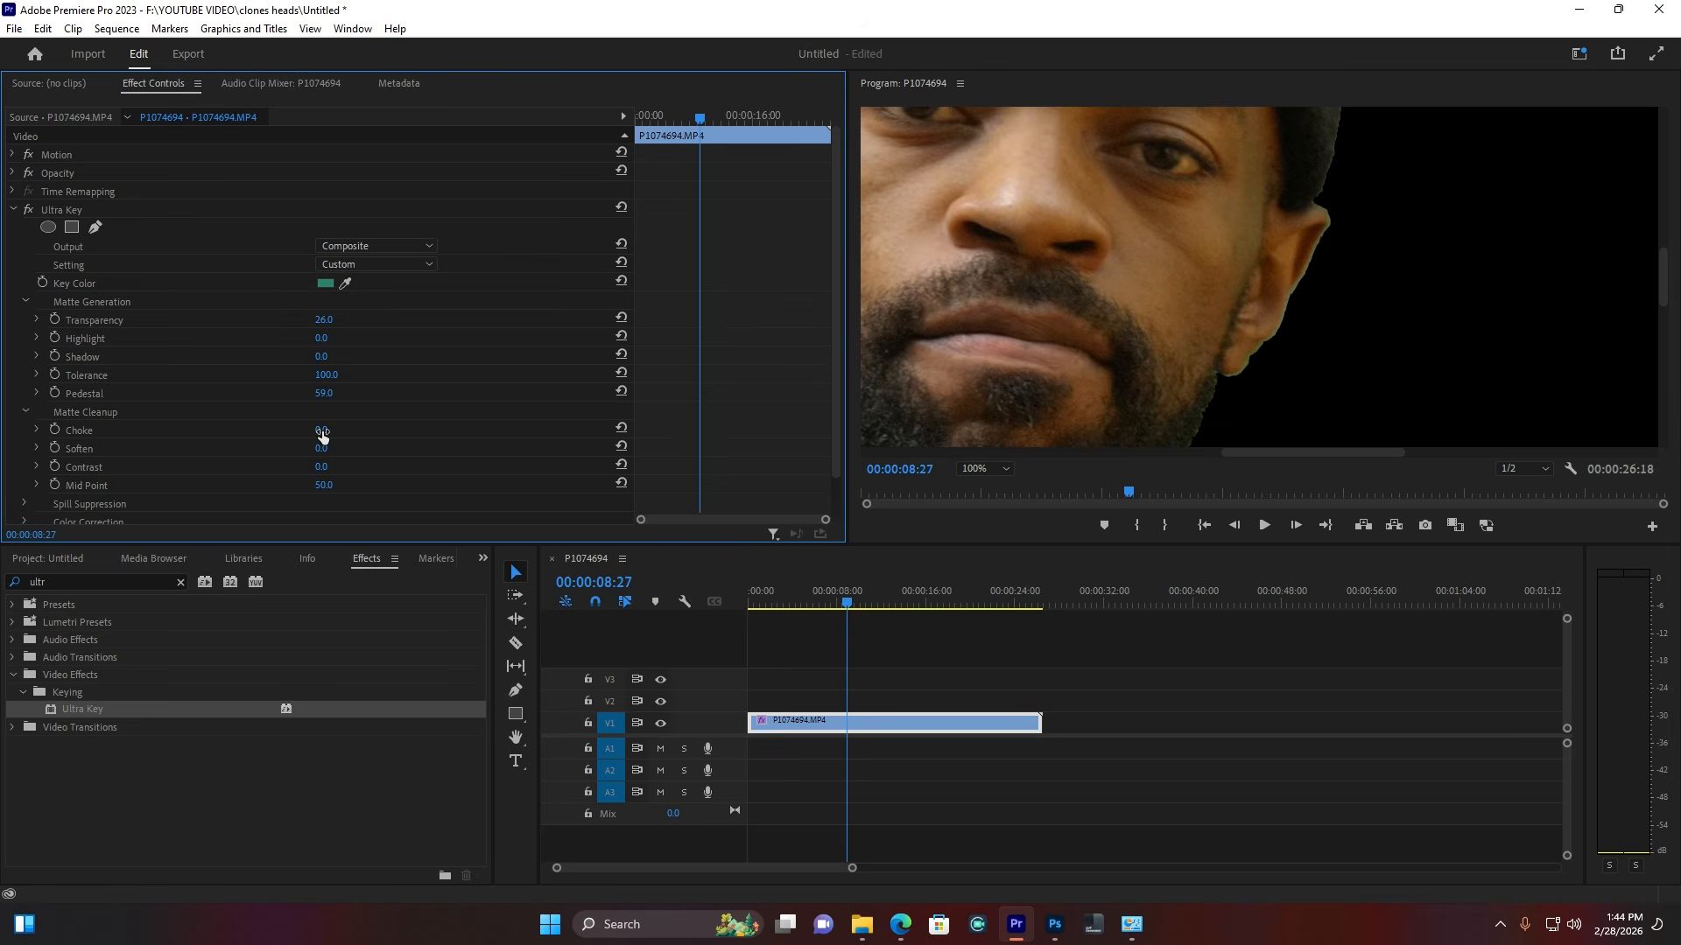
{"action": "mouse_move", "coordinate": [321, 432]}
{"action": "left_mouse_down"}
{"action": "mouse_move", "coordinate": [345, 430]}
{"action": "mouse_move", "coordinate": [327, 430]}
{"action": "left_mouse_up"}
{"action": "left_click_drag", "start_coordinate": [322, 449], "coordinate": [355, 449]}
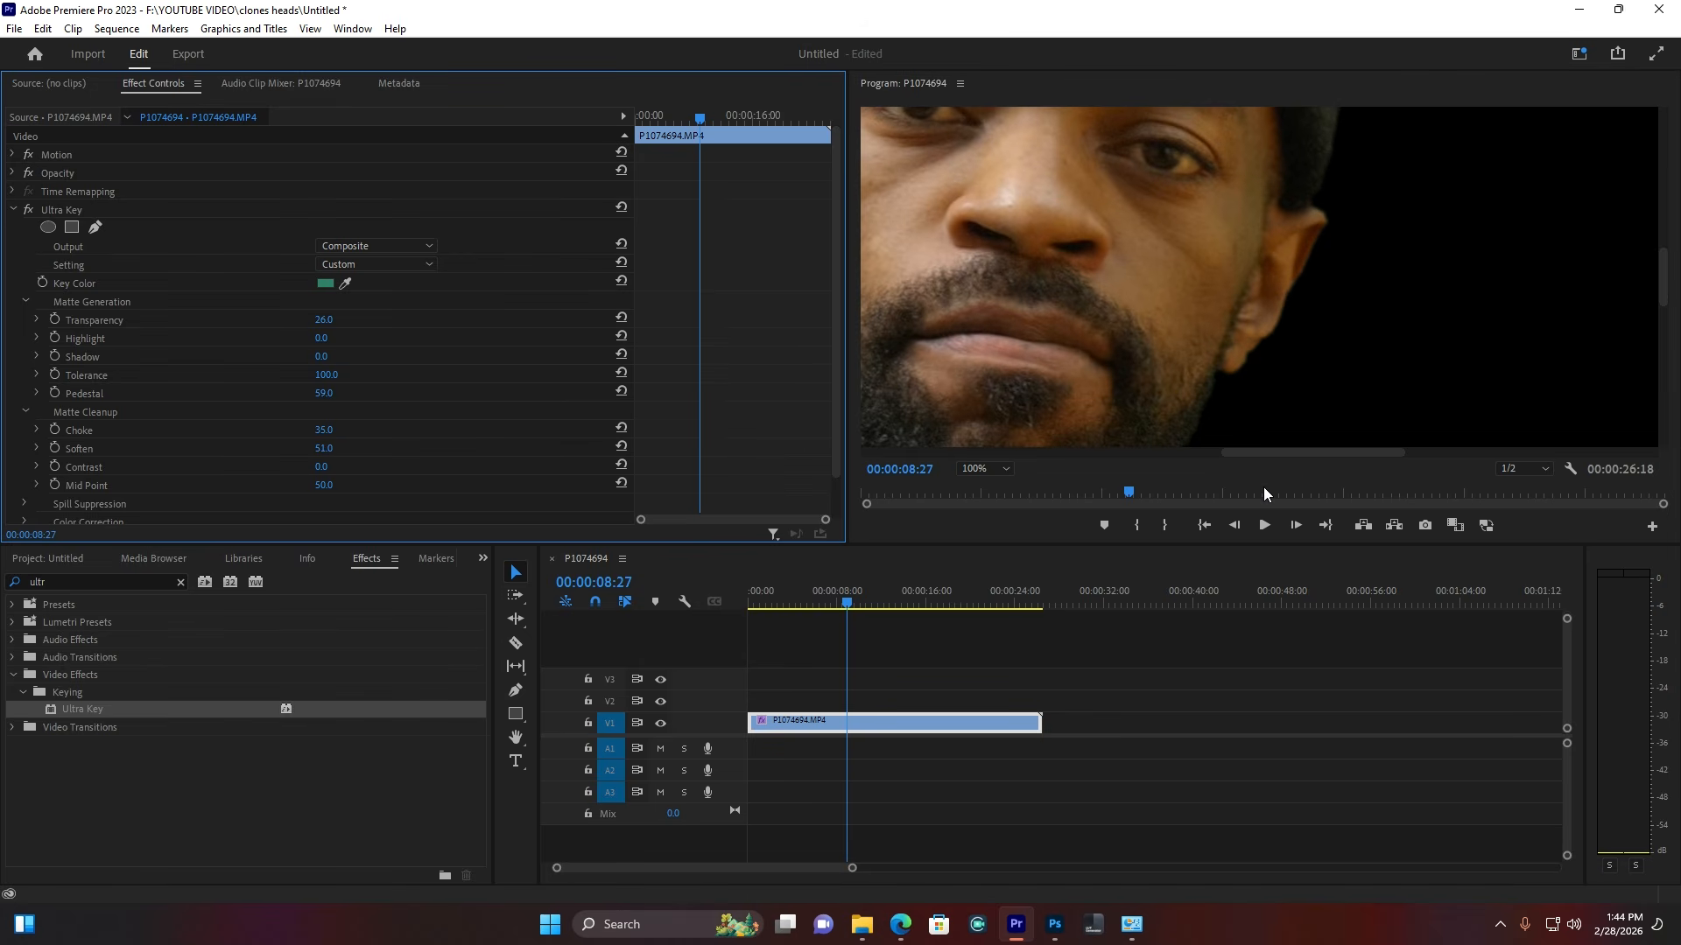
{"action": "left_click_drag", "start_coordinate": [1311, 454], "coordinate": [1231, 452]}
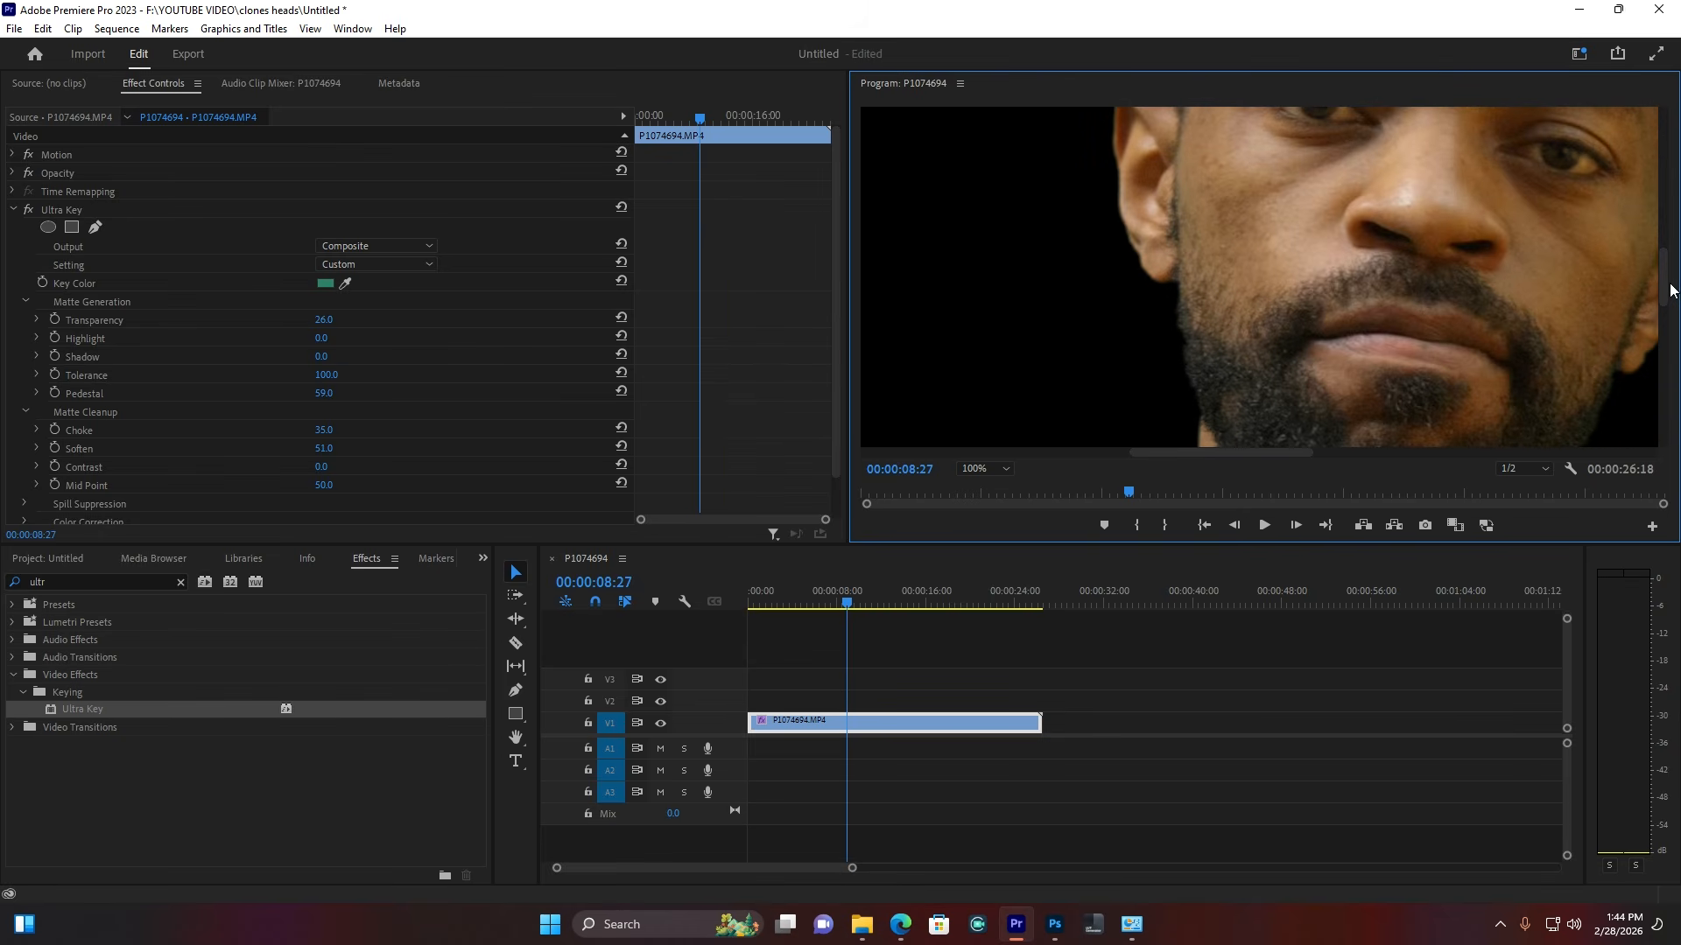
Step: Inspect the keyed edges around the figure, reset the Program monitor zoom to Fit, and show the Project panel
{"action": "scroll", "coordinate": [1670, 292], "scroll_direction": "down", "scroll_amount": 3}
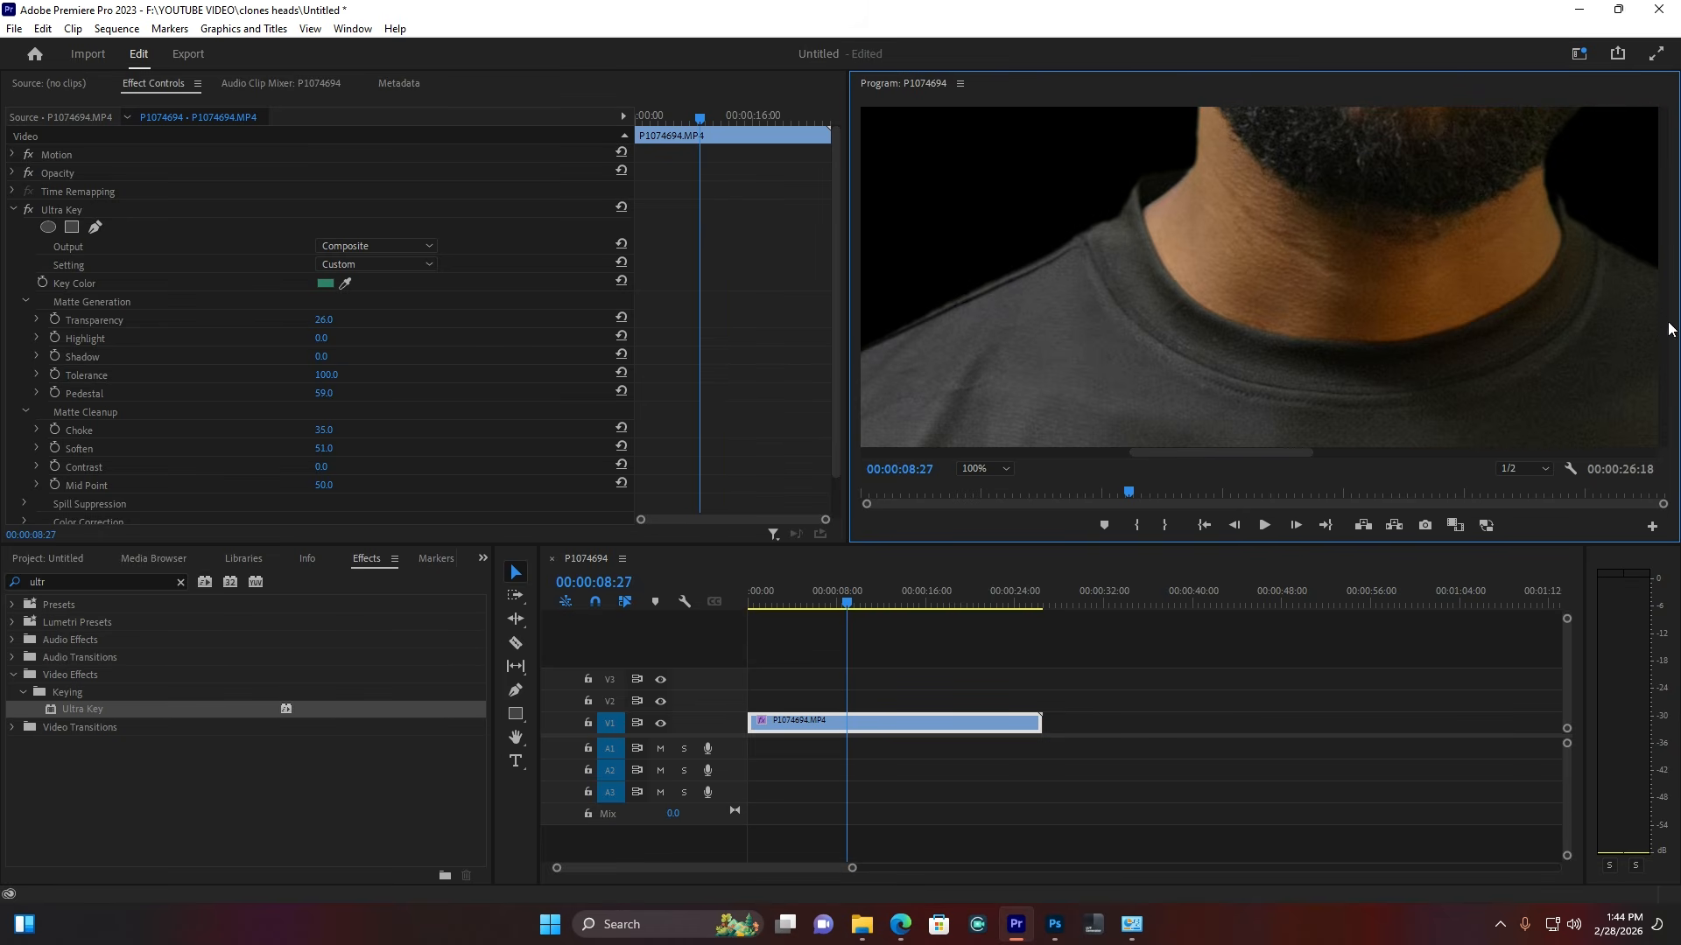
{"action": "scroll", "coordinate": [1659, 288], "scroll_direction": "up", "scroll_amount": 5}
{"action": "scroll", "coordinate": [1667, 203], "scroll_direction": "up", "scroll_amount": 2}
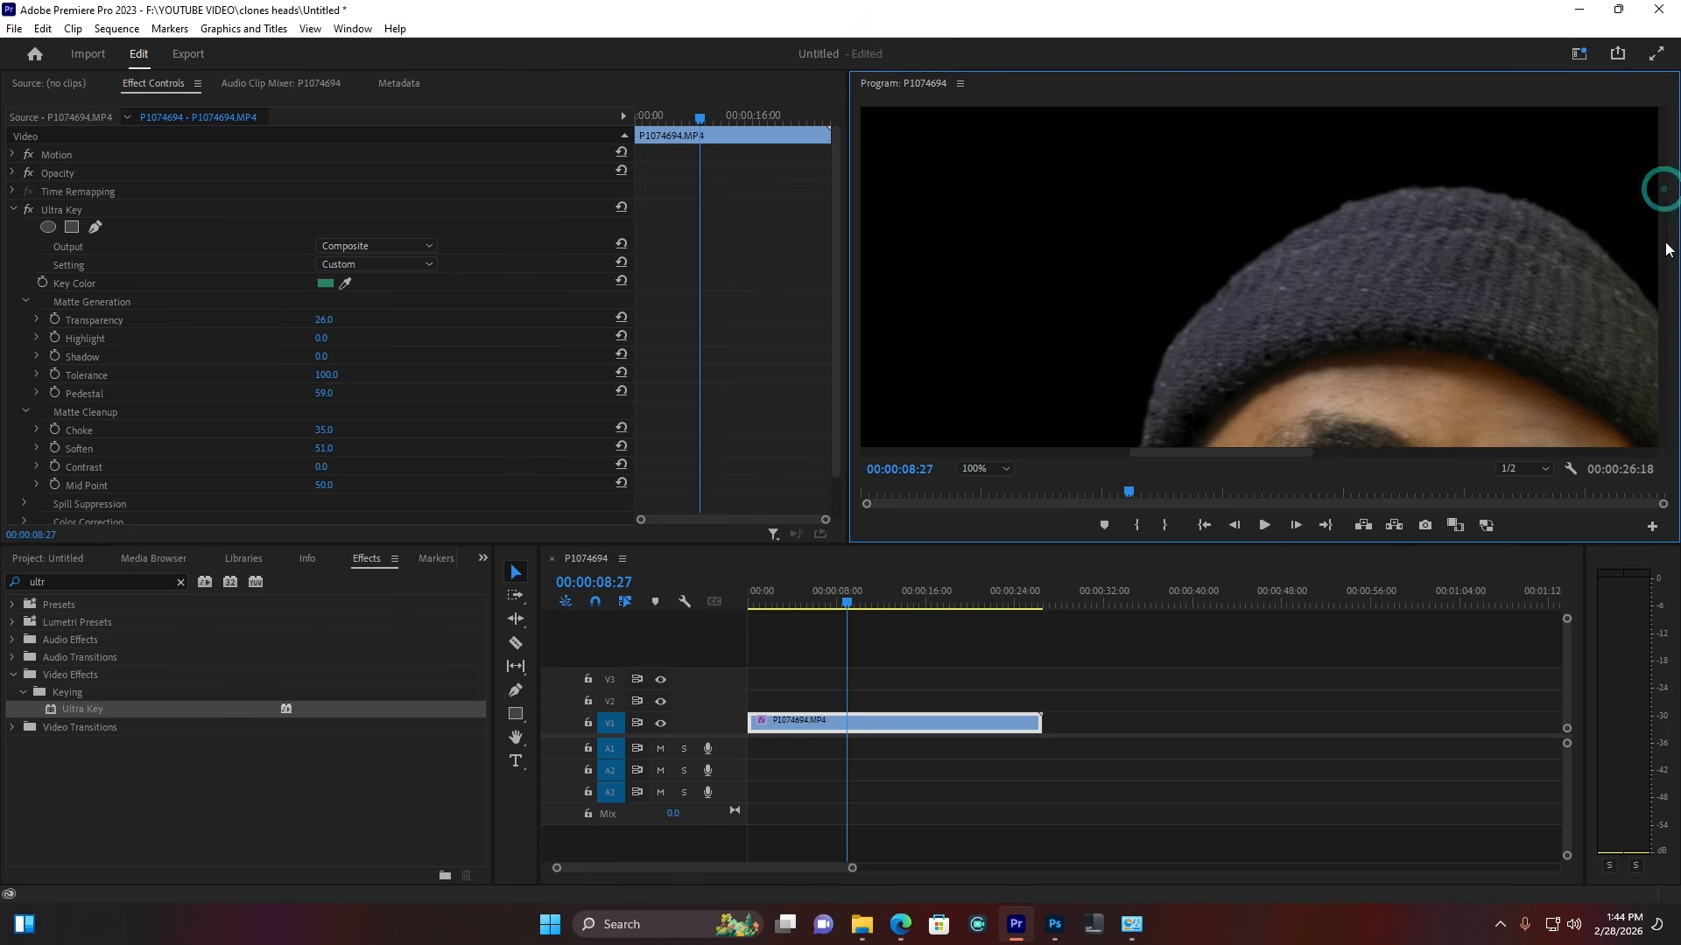
{"action": "left_click_drag", "start_coordinate": [1663, 180], "coordinate": [1667, 338]}
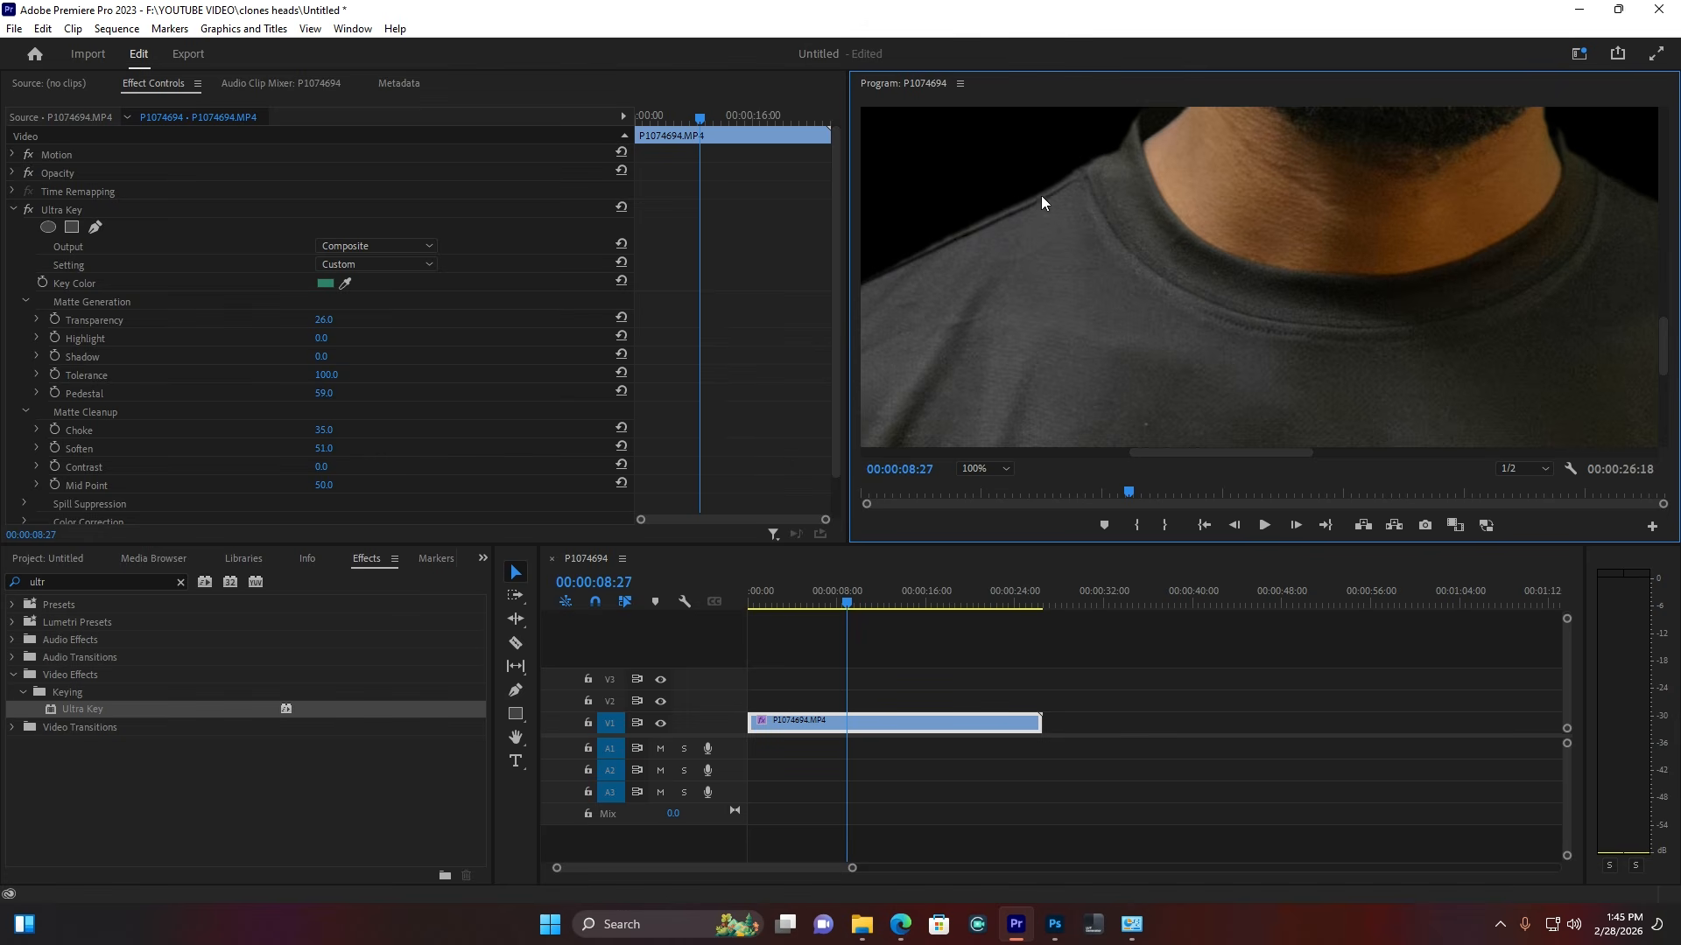
{"action": "left_click", "coordinate": [985, 469]}
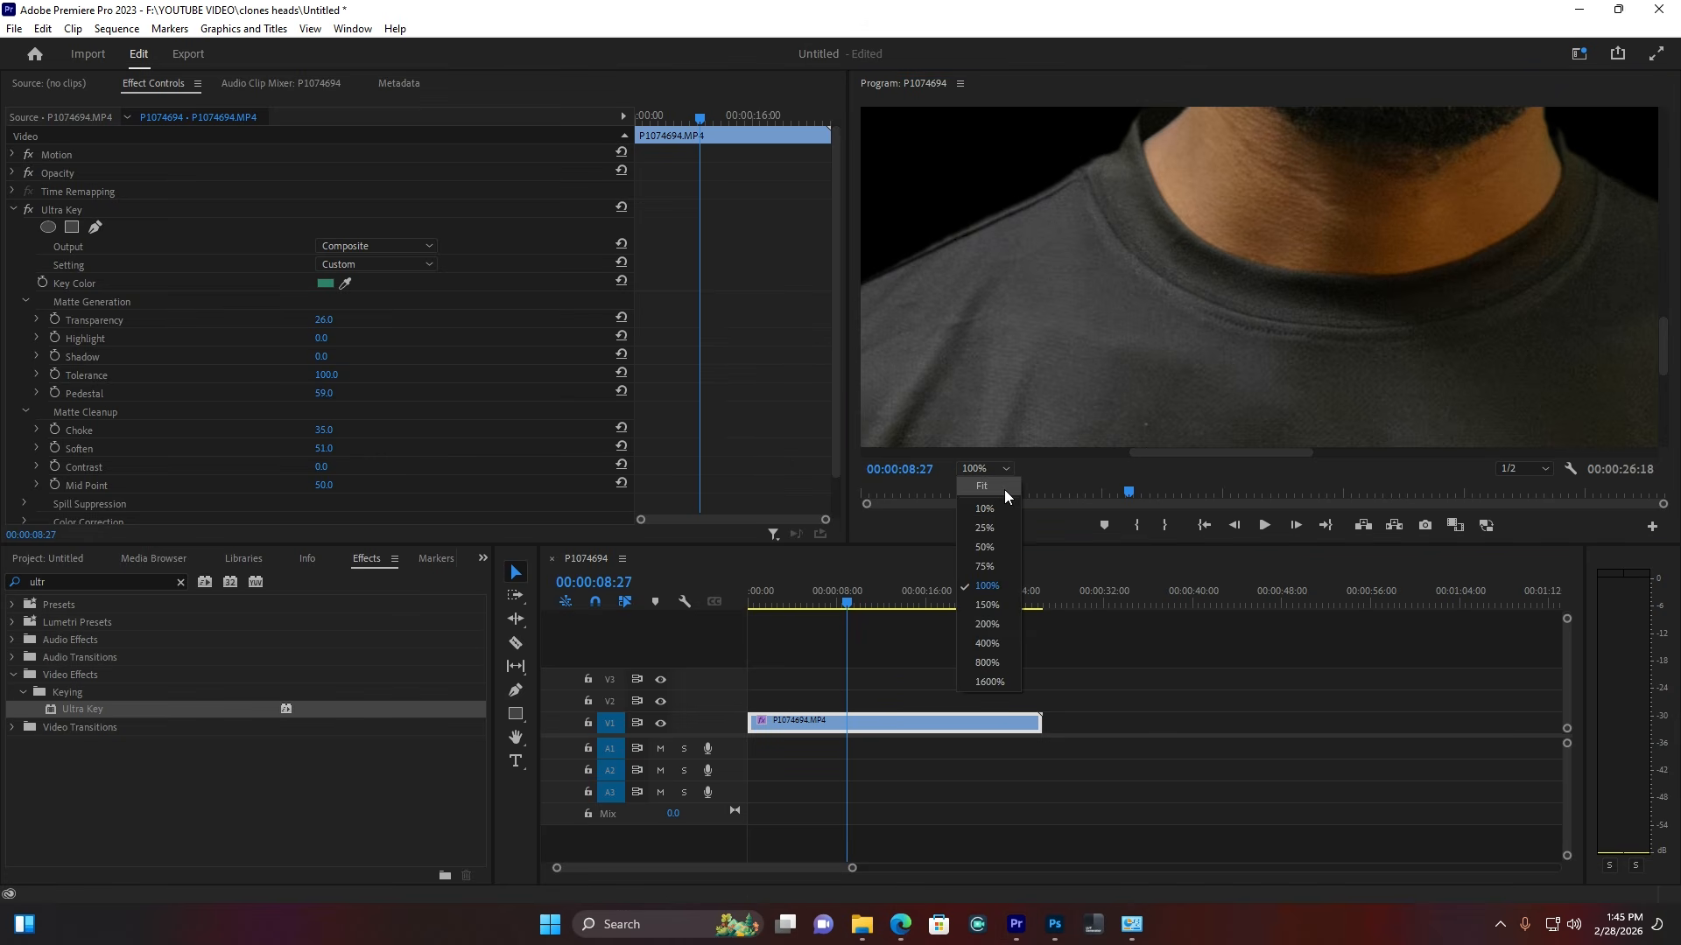
{"action": "left_click", "coordinate": [997, 487]}
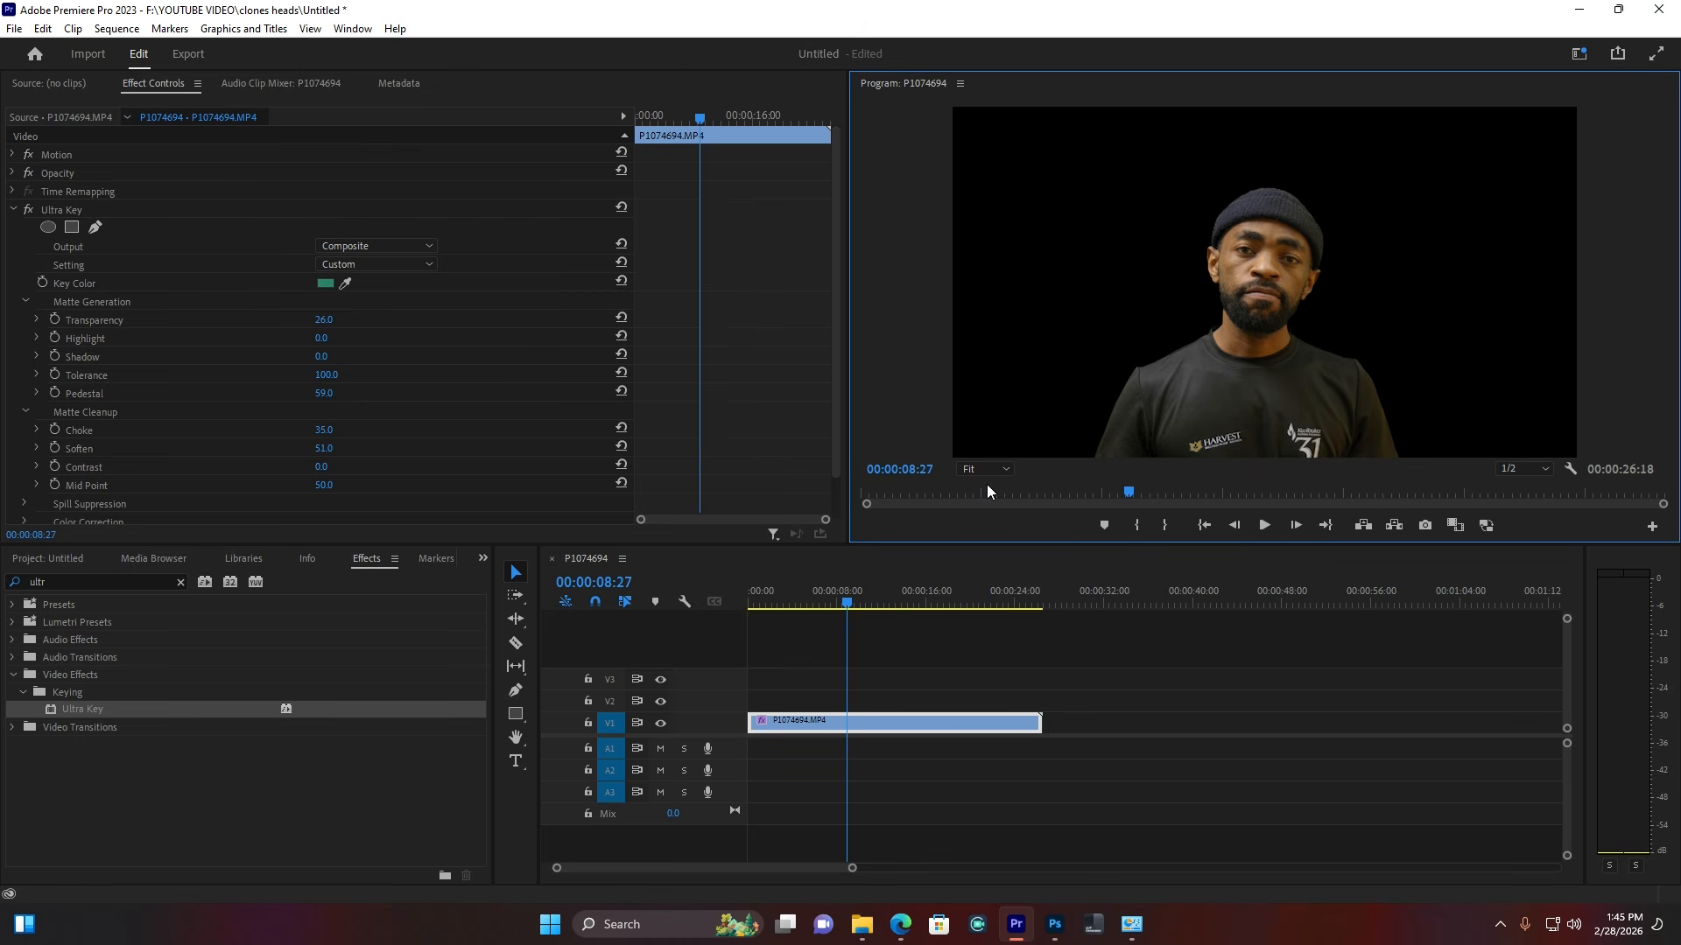
{"action": "left_click", "coordinate": [57, 565]}
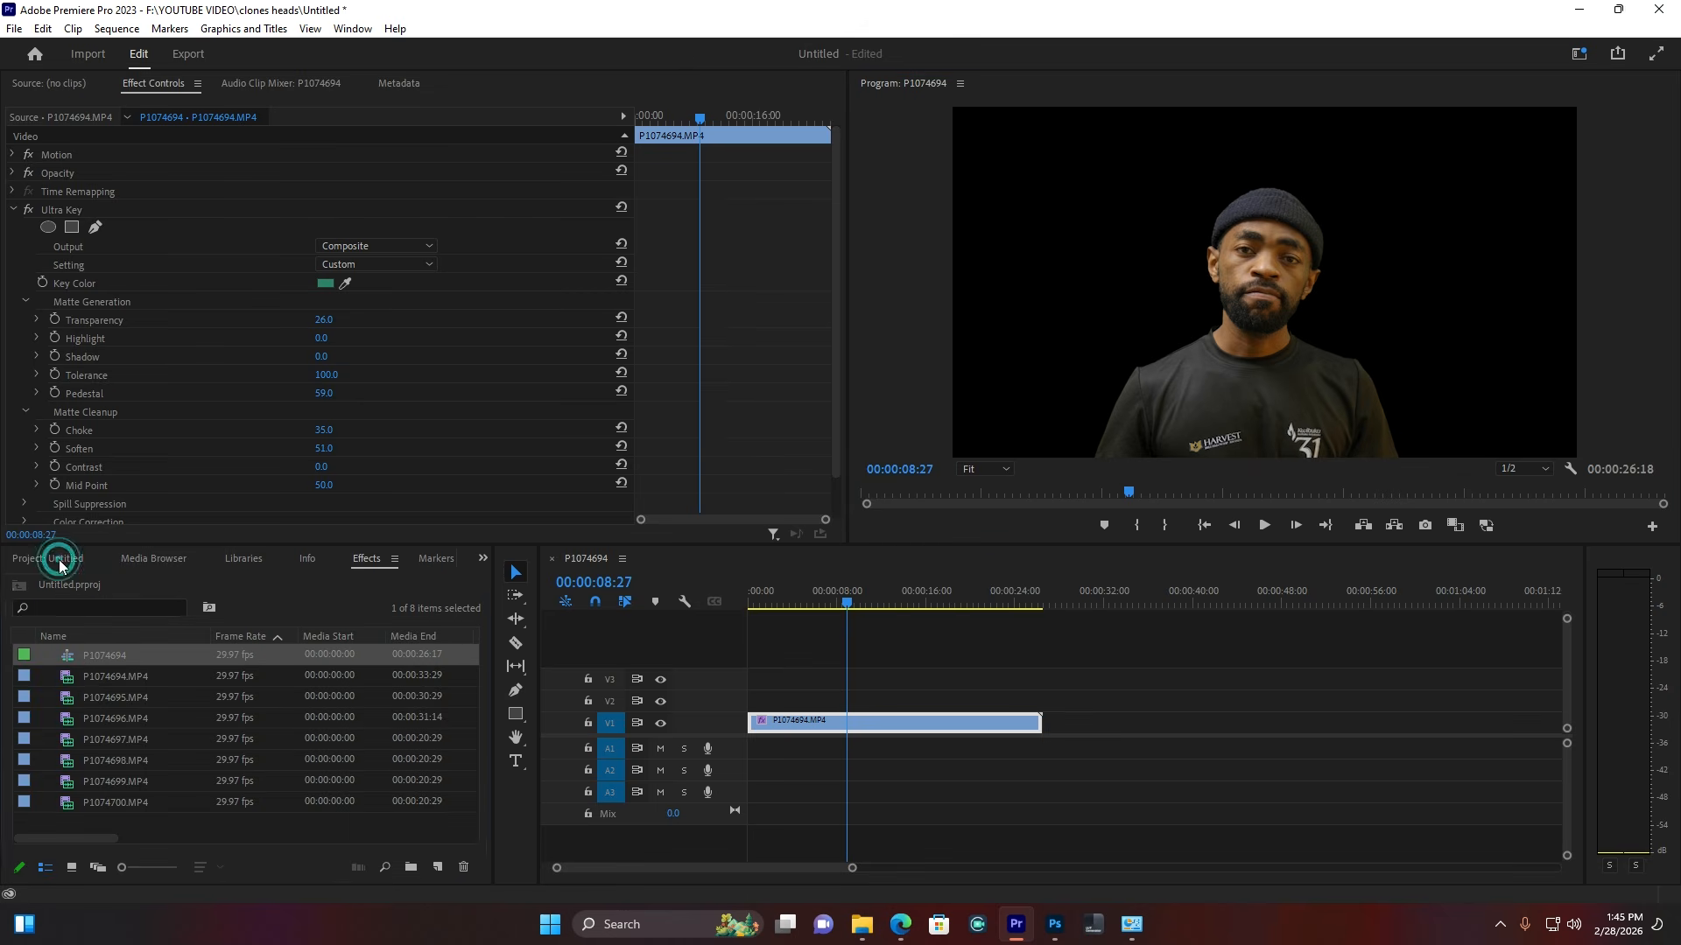
Step: Place P1074695.MP4 and then P1074696.MP4 on V1 after P1074694
{"action": "left_click", "coordinate": [127, 697]}
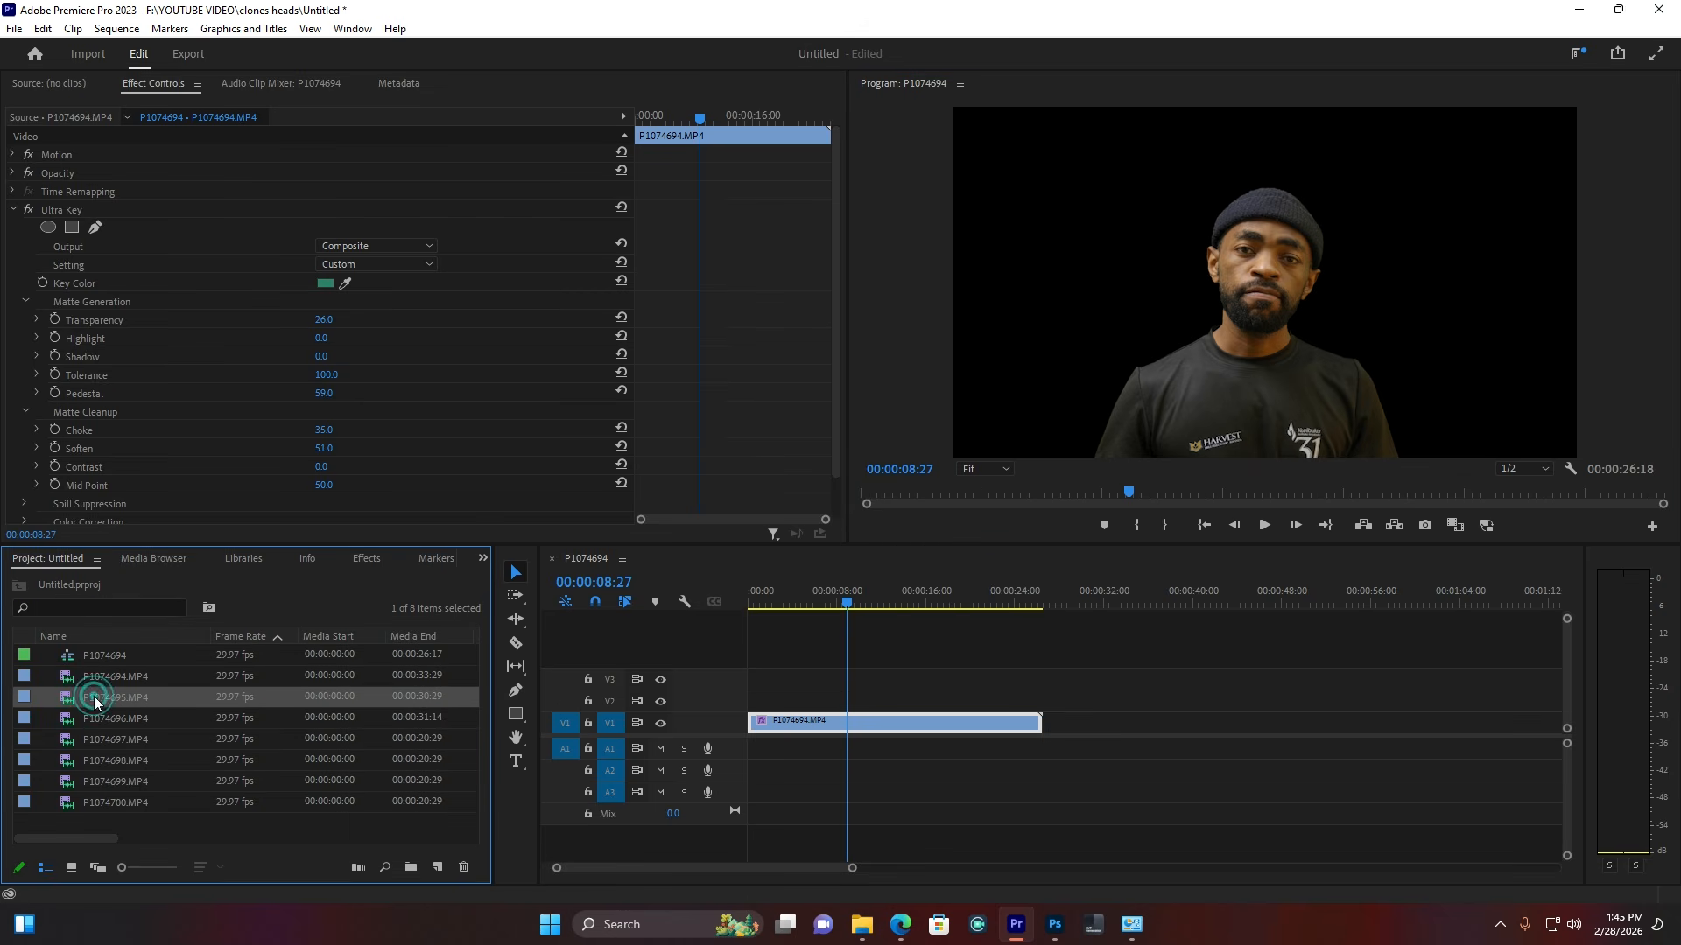
{"action": "left_click_drag", "start_coordinate": [97, 698], "coordinate": [865, 846]}
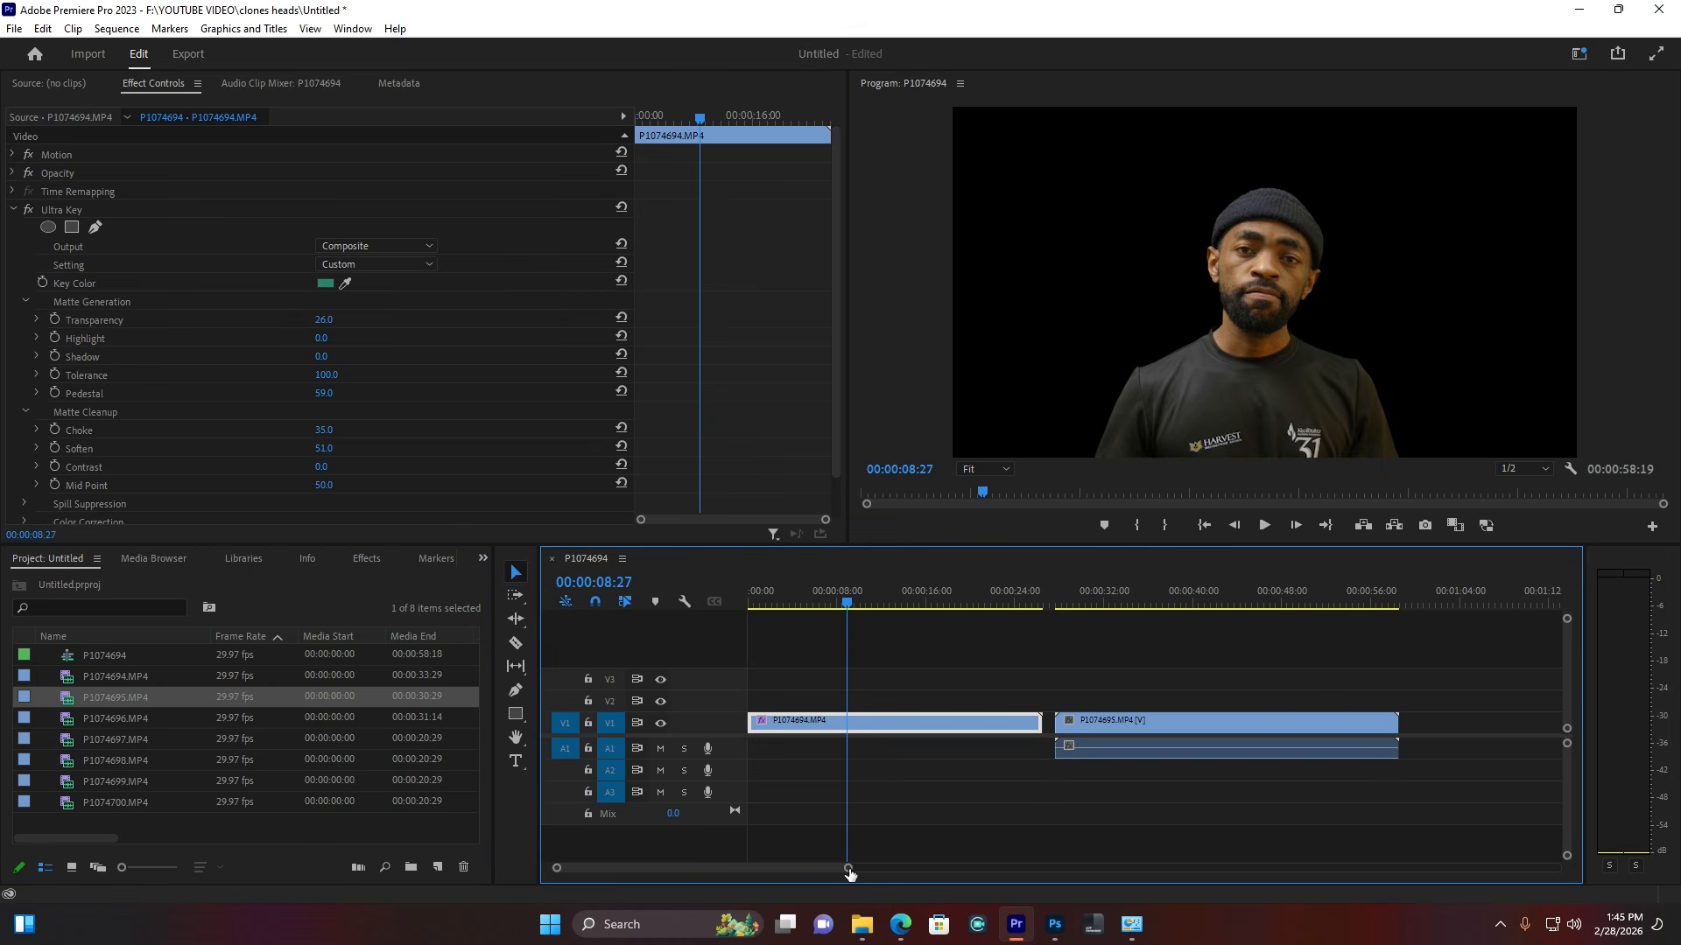
{"action": "left_click_drag", "start_coordinate": [854, 868], "coordinate": [1058, 868]}
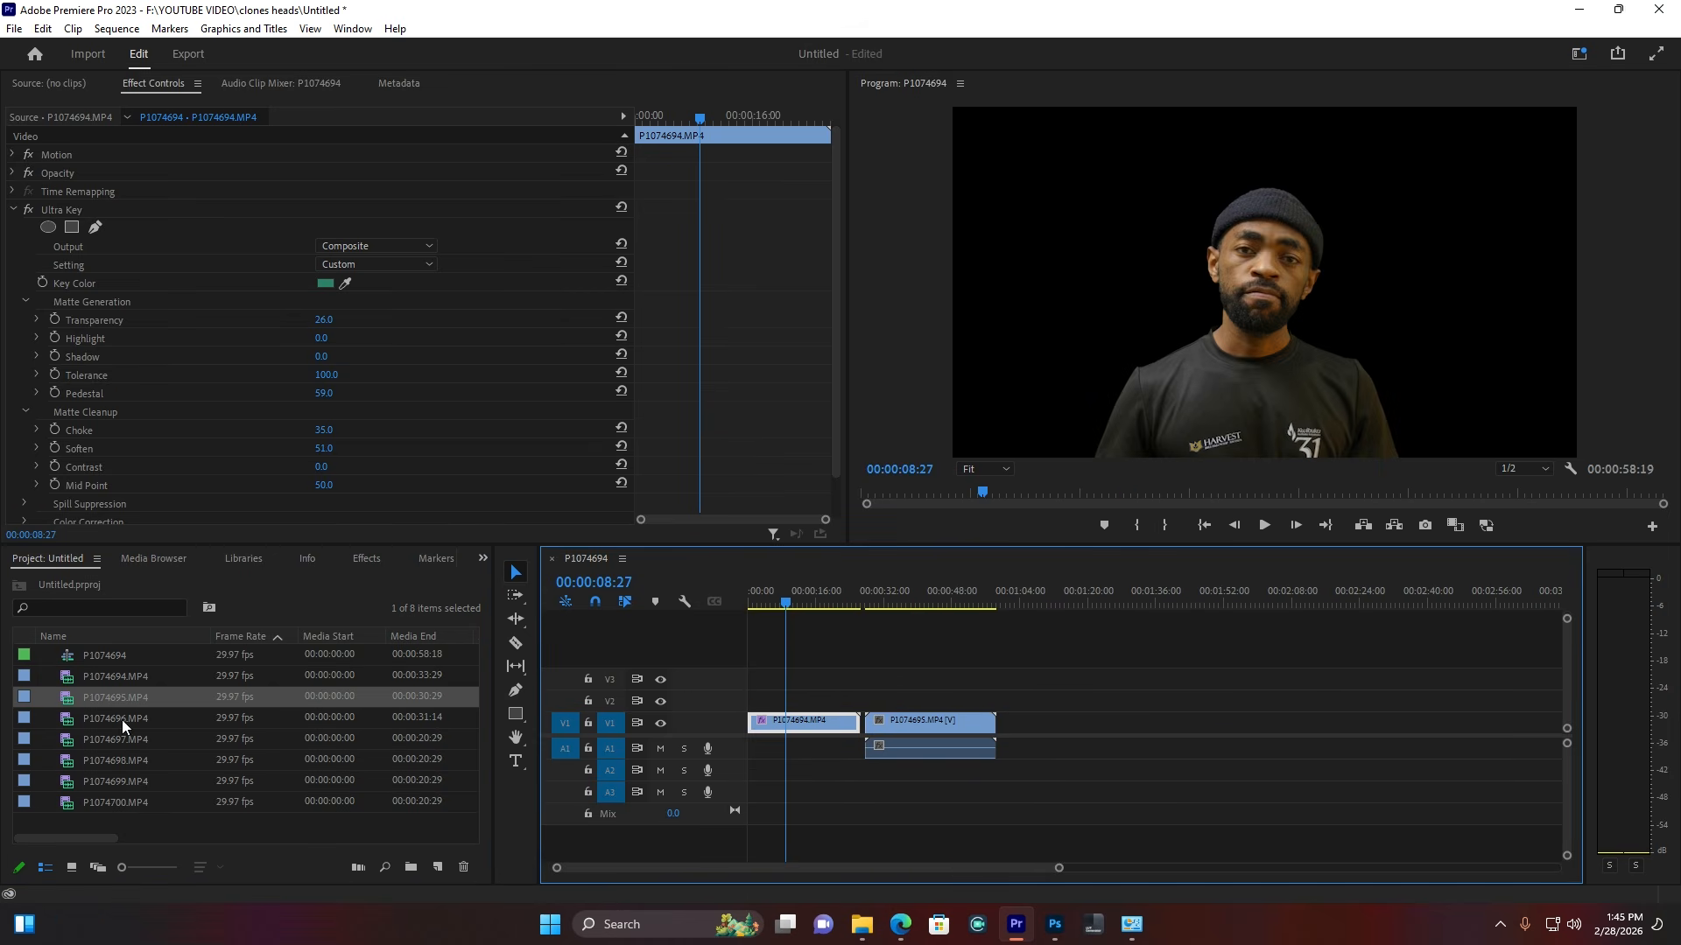
{"action": "left_click_drag", "start_coordinate": [123, 719], "coordinate": [957, 697]}
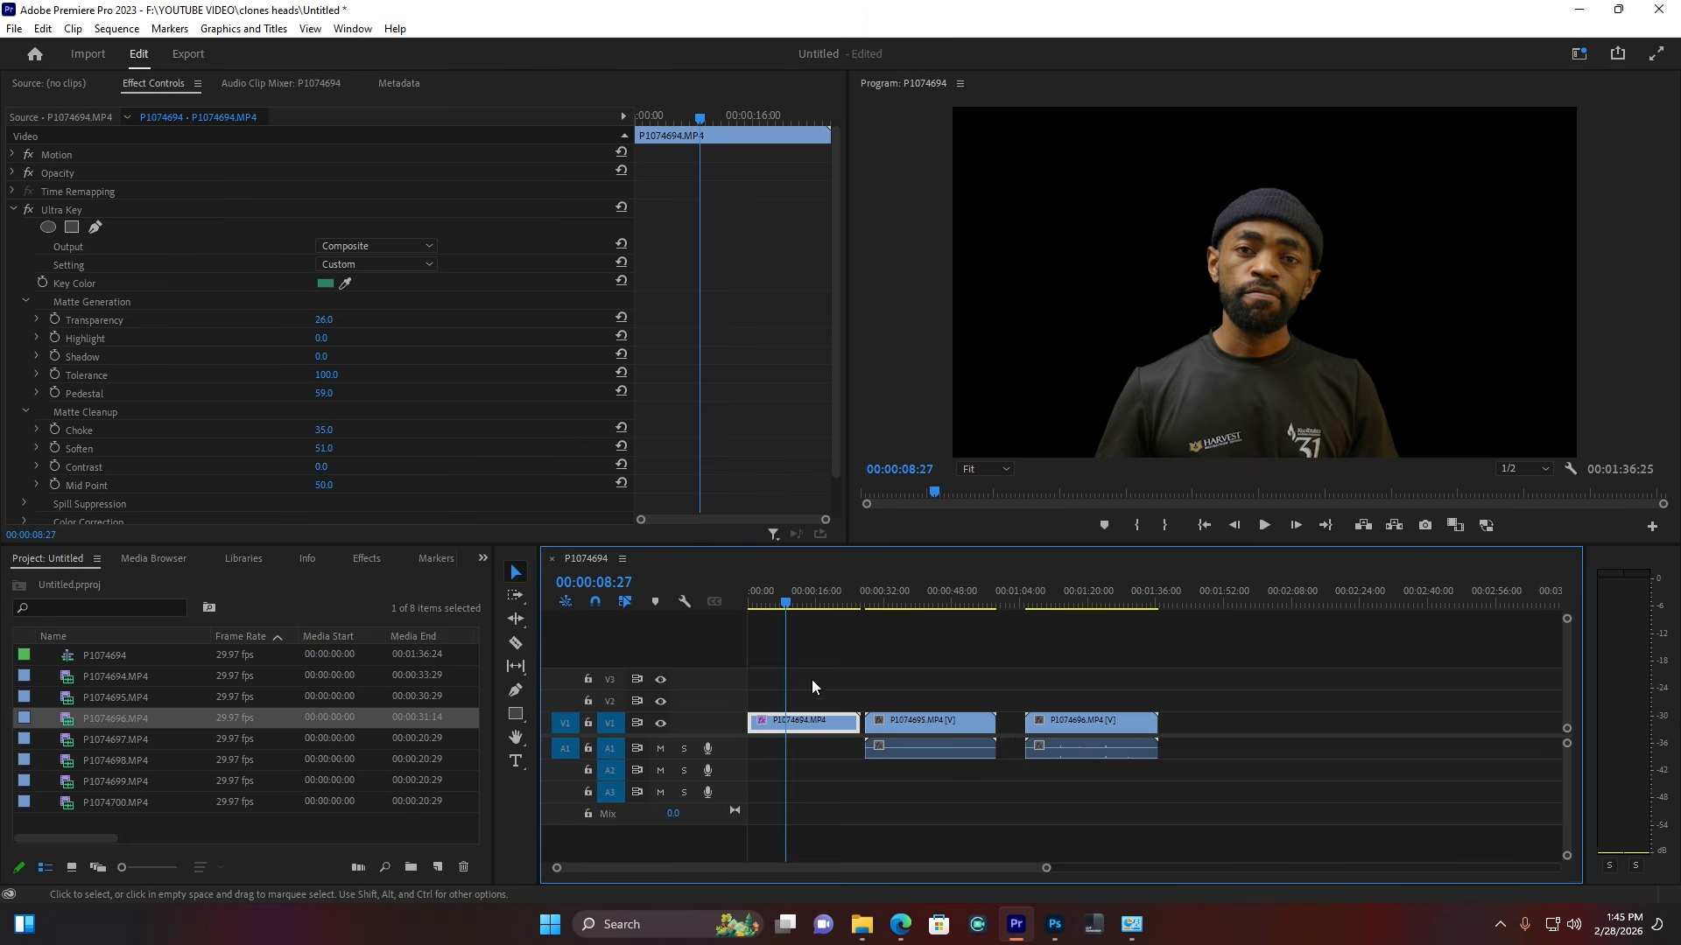
Step: Copy Ultra Key from P1074694 onto P1074695 and P1074696, then stack P1074695 above the first clip
{"action": "left_click", "coordinate": [60, 210]}
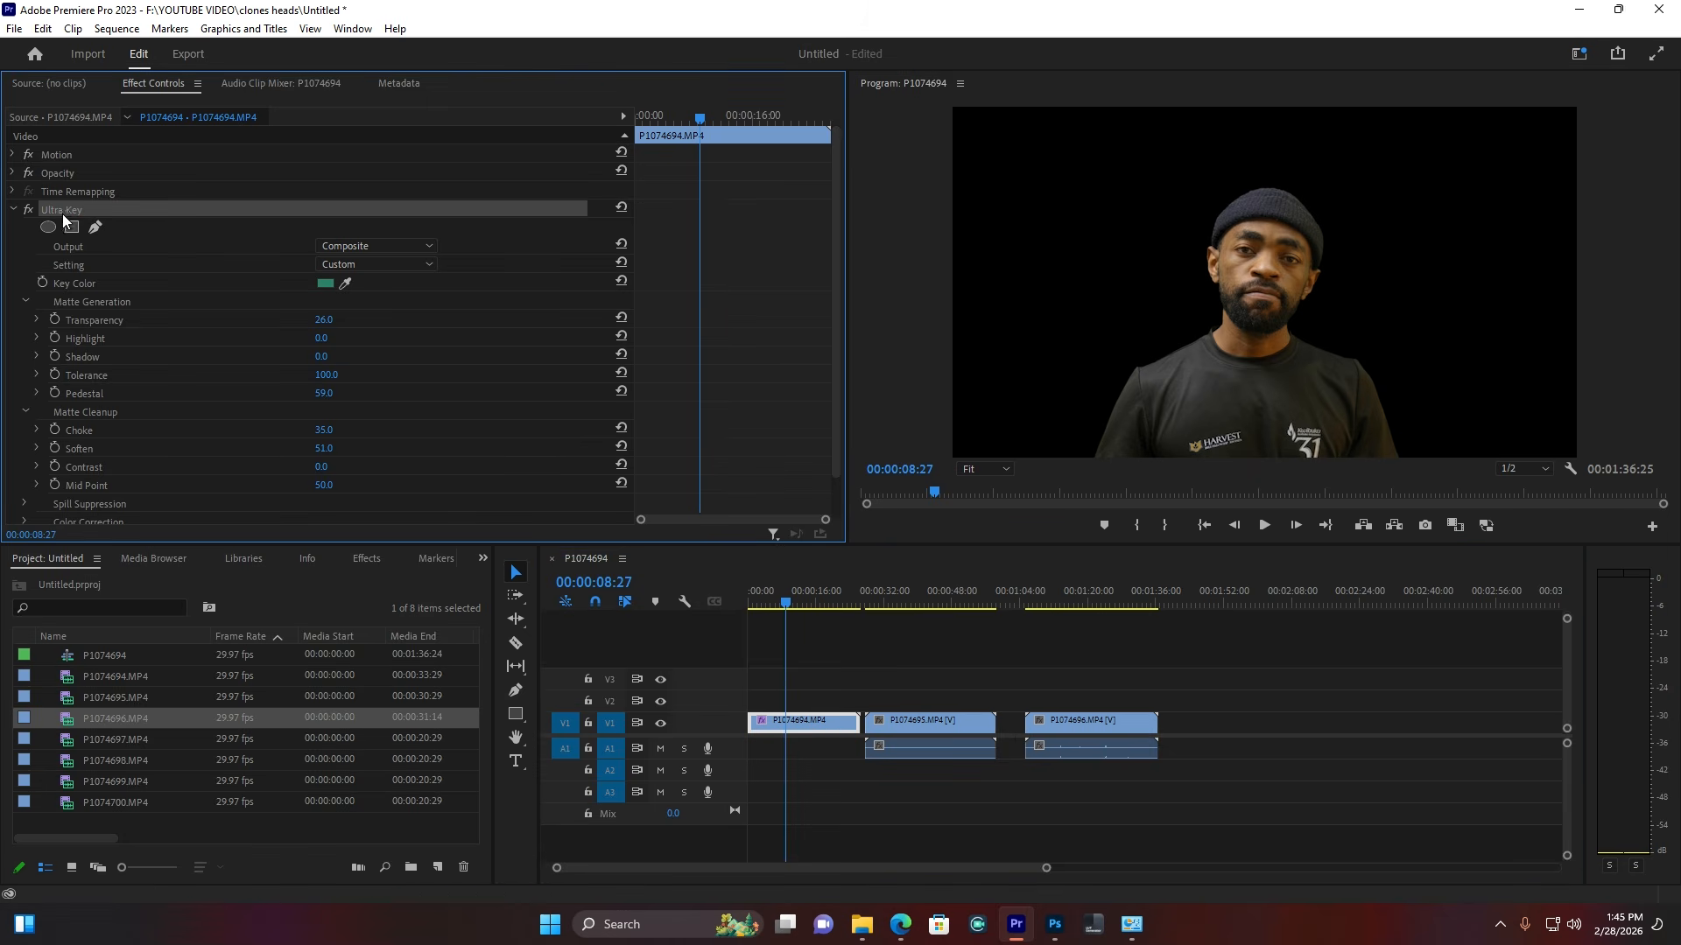
{"action": "right_click", "coordinate": [65, 212]}
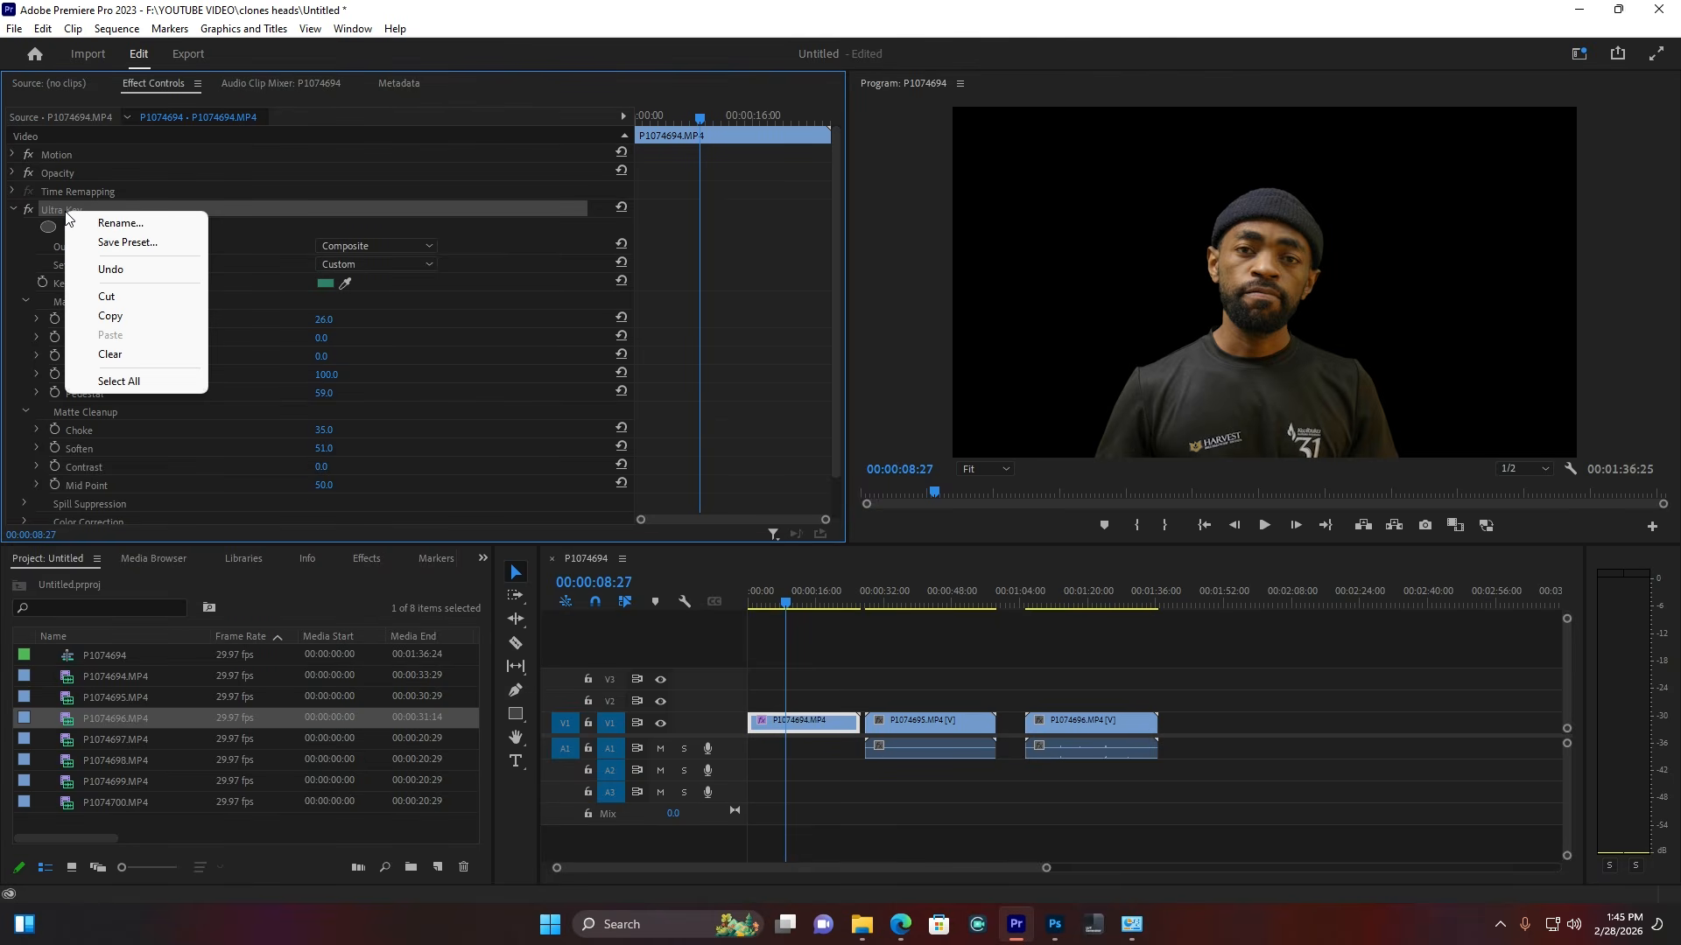
{"action": "left_click", "coordinate": [111, 316]}
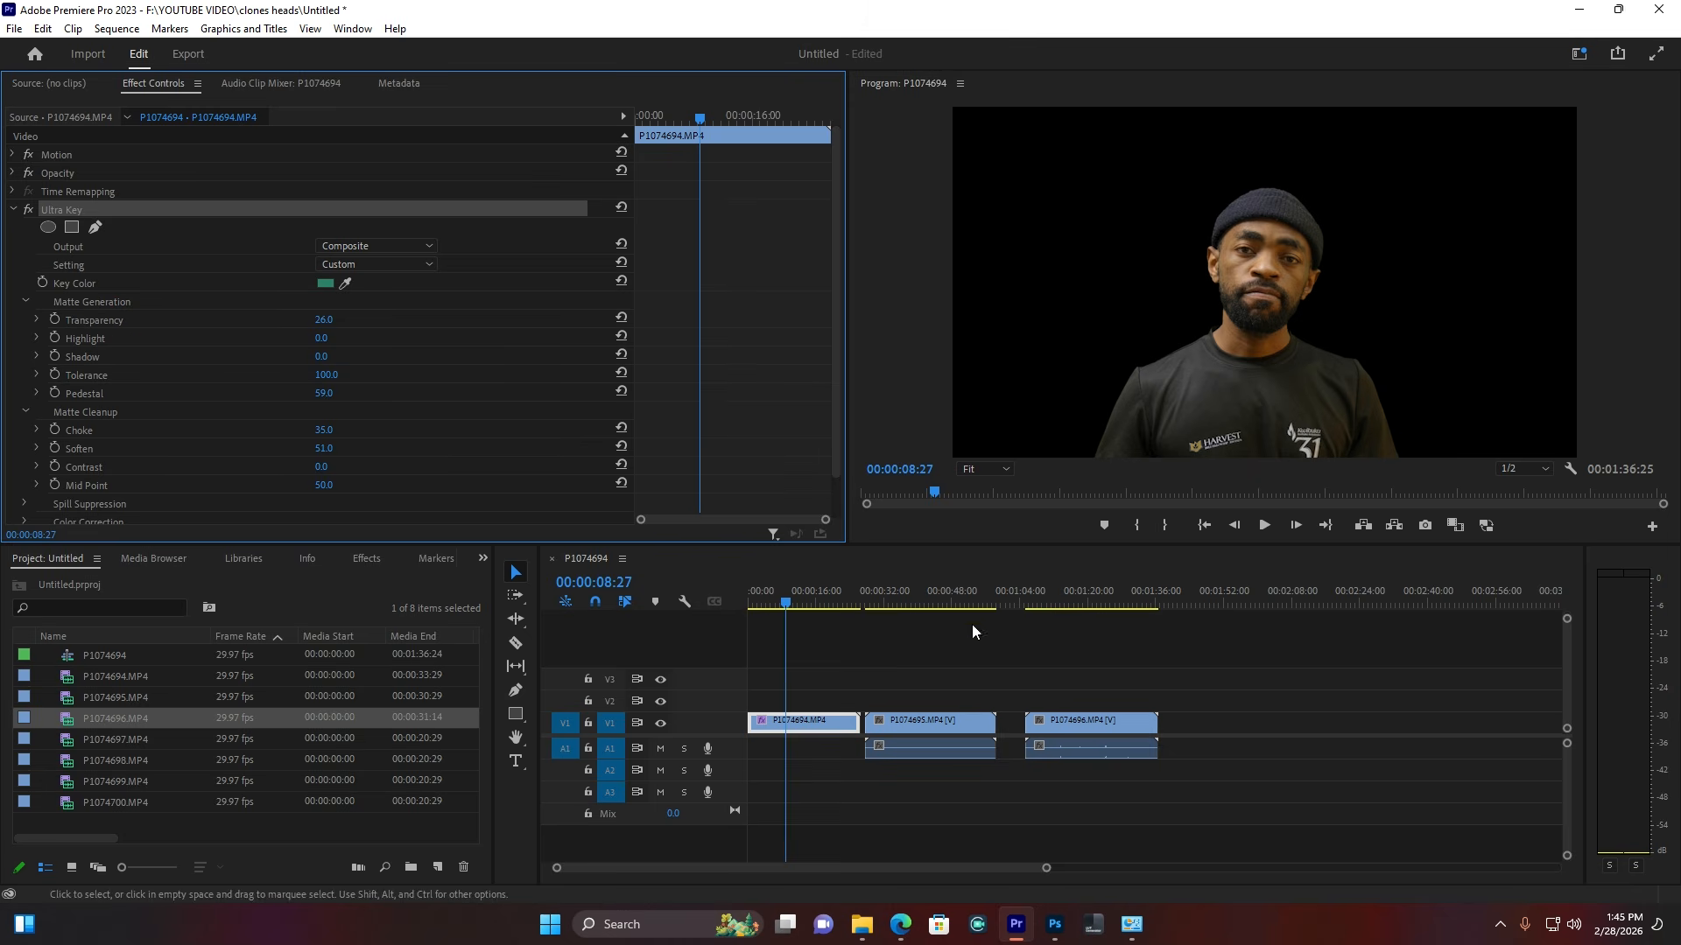
{"action": "left_click_drag", "start_coordinate": [922, 591], "coordinate": [939, 591]}
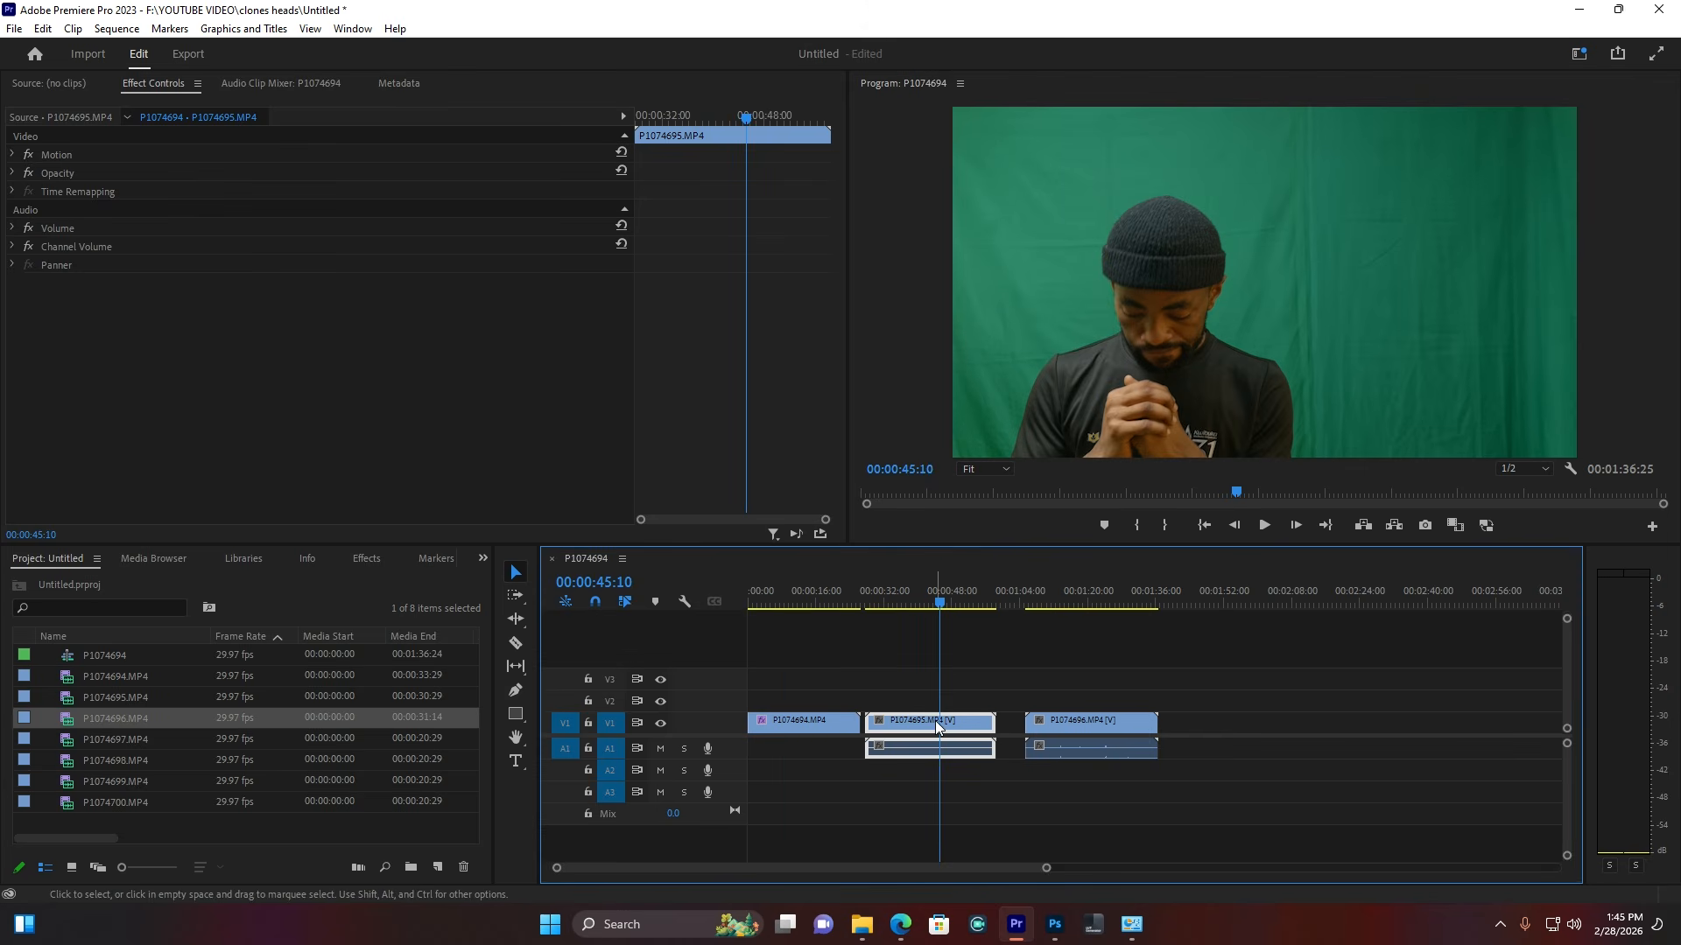
{"action": "key", "text": "ctrl+v"}
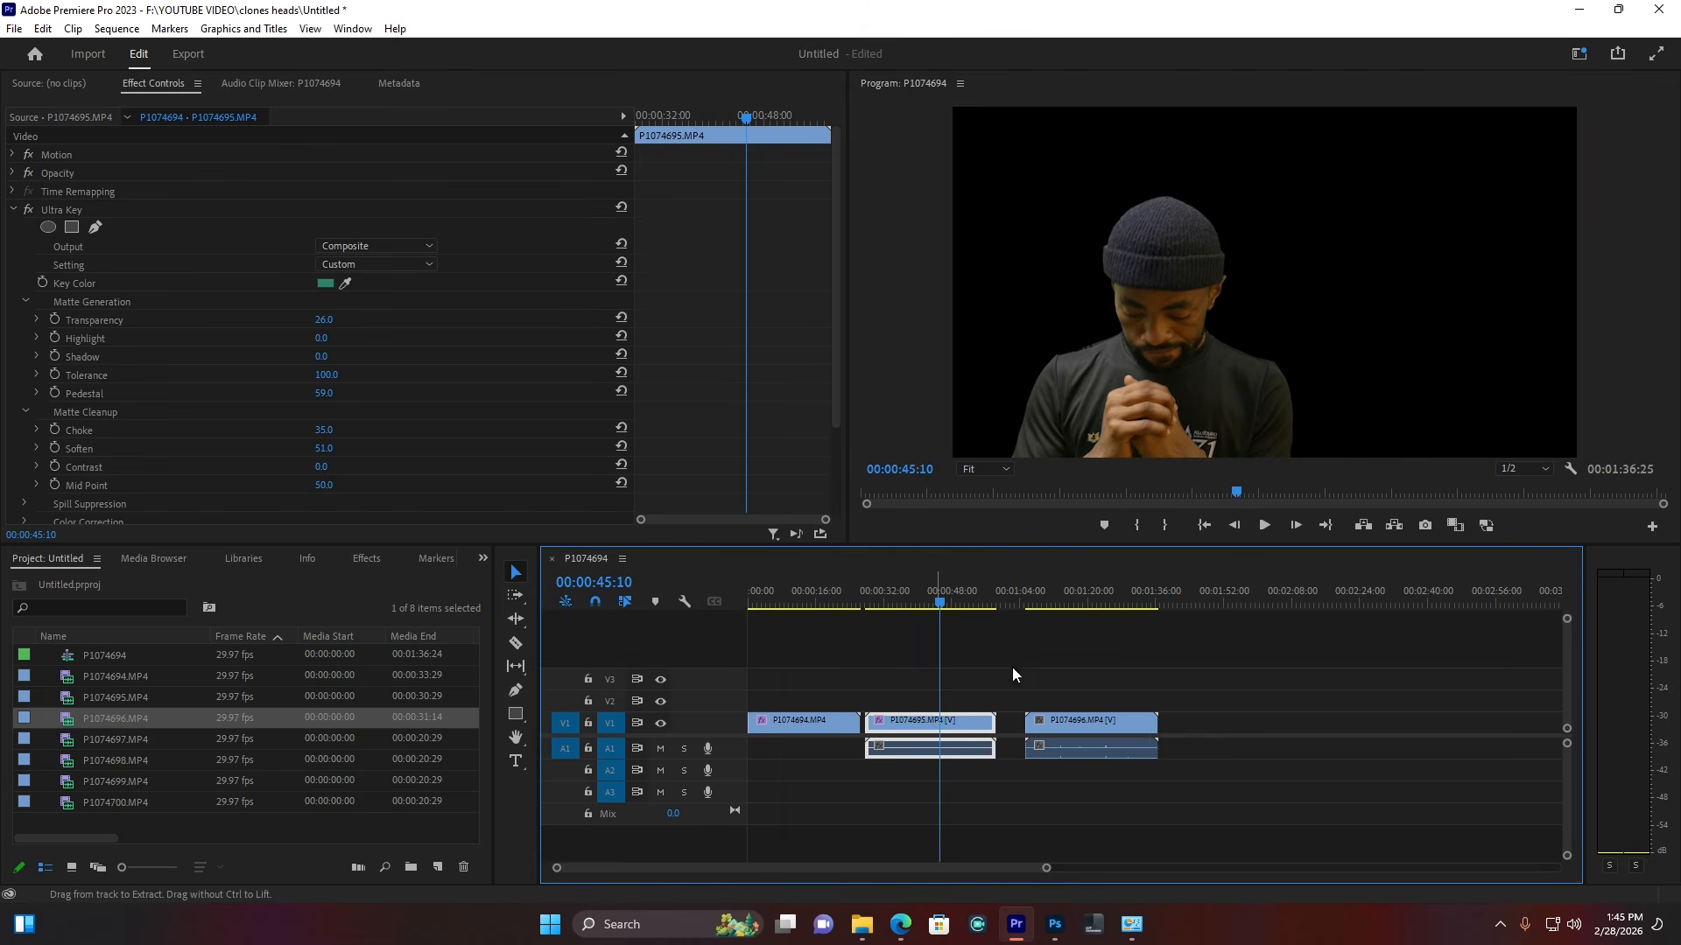
{"action": "left_click", "coordinate": [1073, 581]}
{"action": "left_click", "coordinate": [1076, 724]}
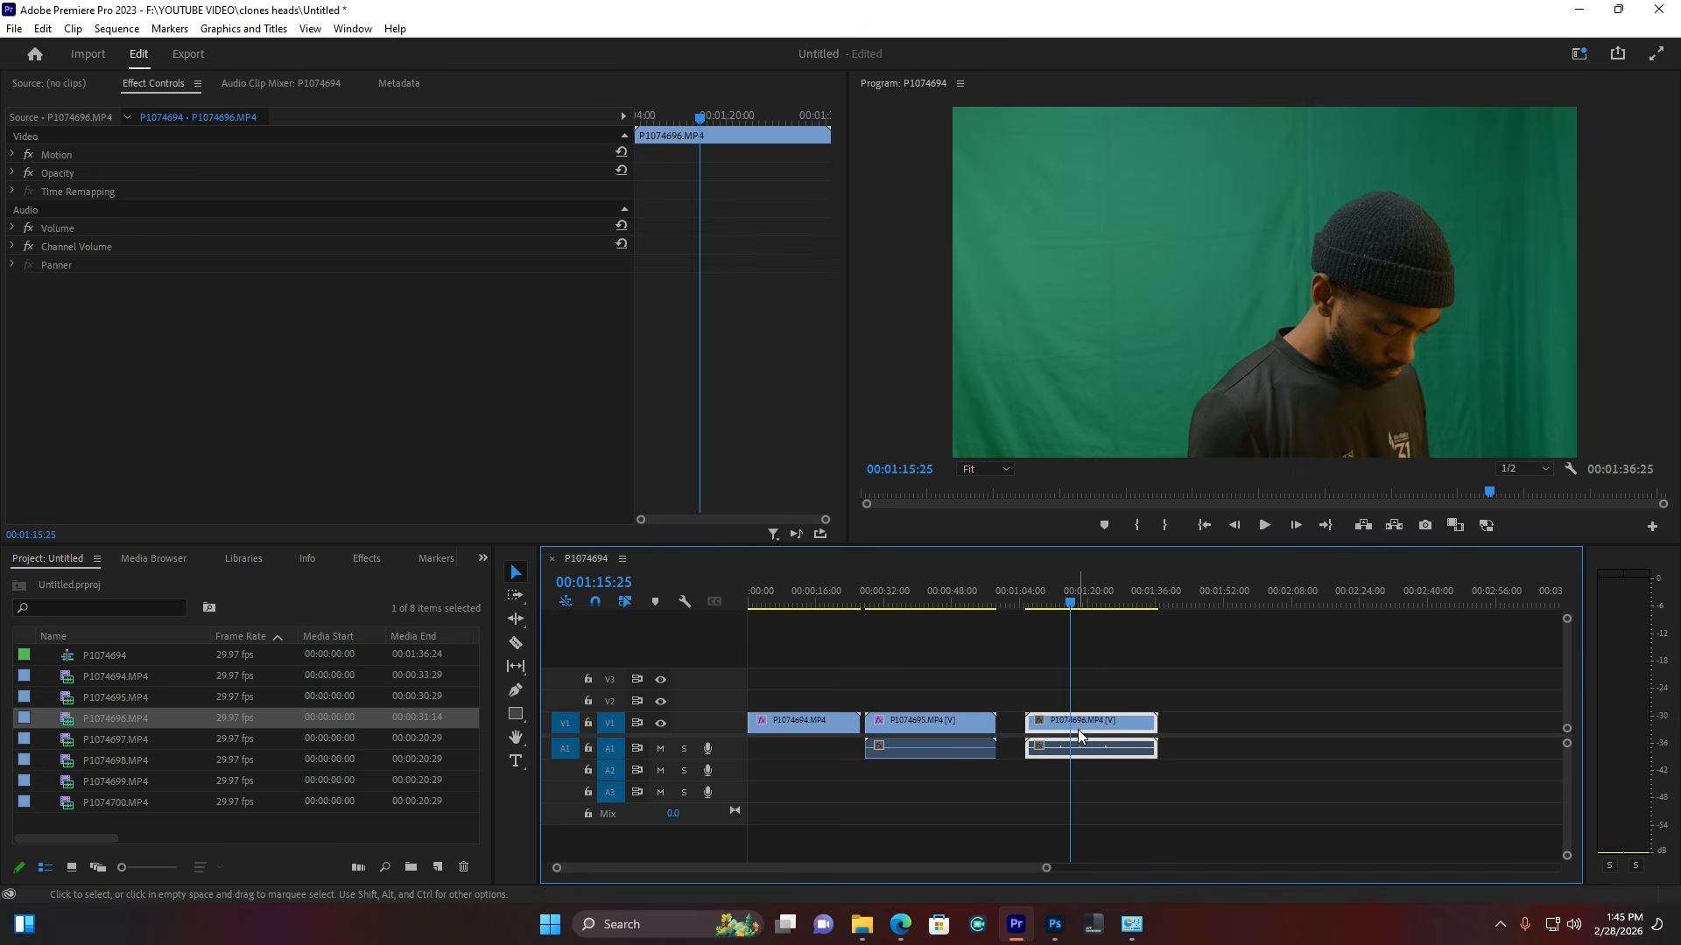
{"action": "key", "text": "ctrl+v"}
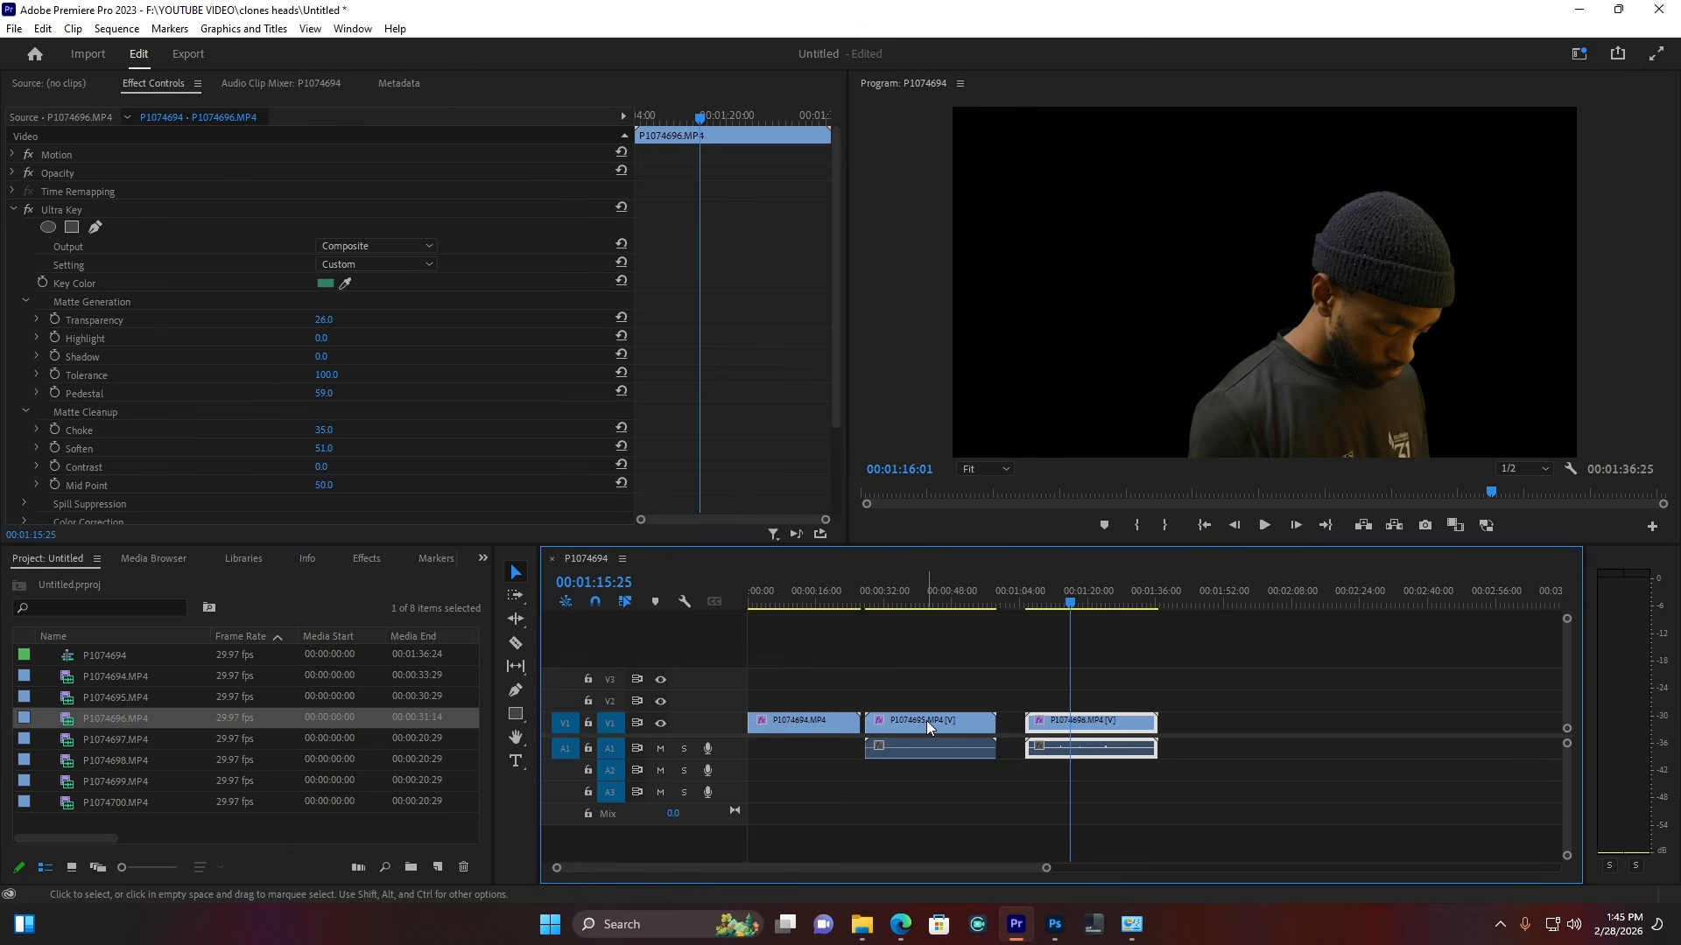
{"action": "left_click_drag", "start_coordinate": [927, 719], "coordinate": [777, 700]}
Step: Stack P1074695 on V2 (shifted left, scale 114) and P1074696 on V3 at the sequence start
{"action": "left_click", "coordinate": [792, 602]}
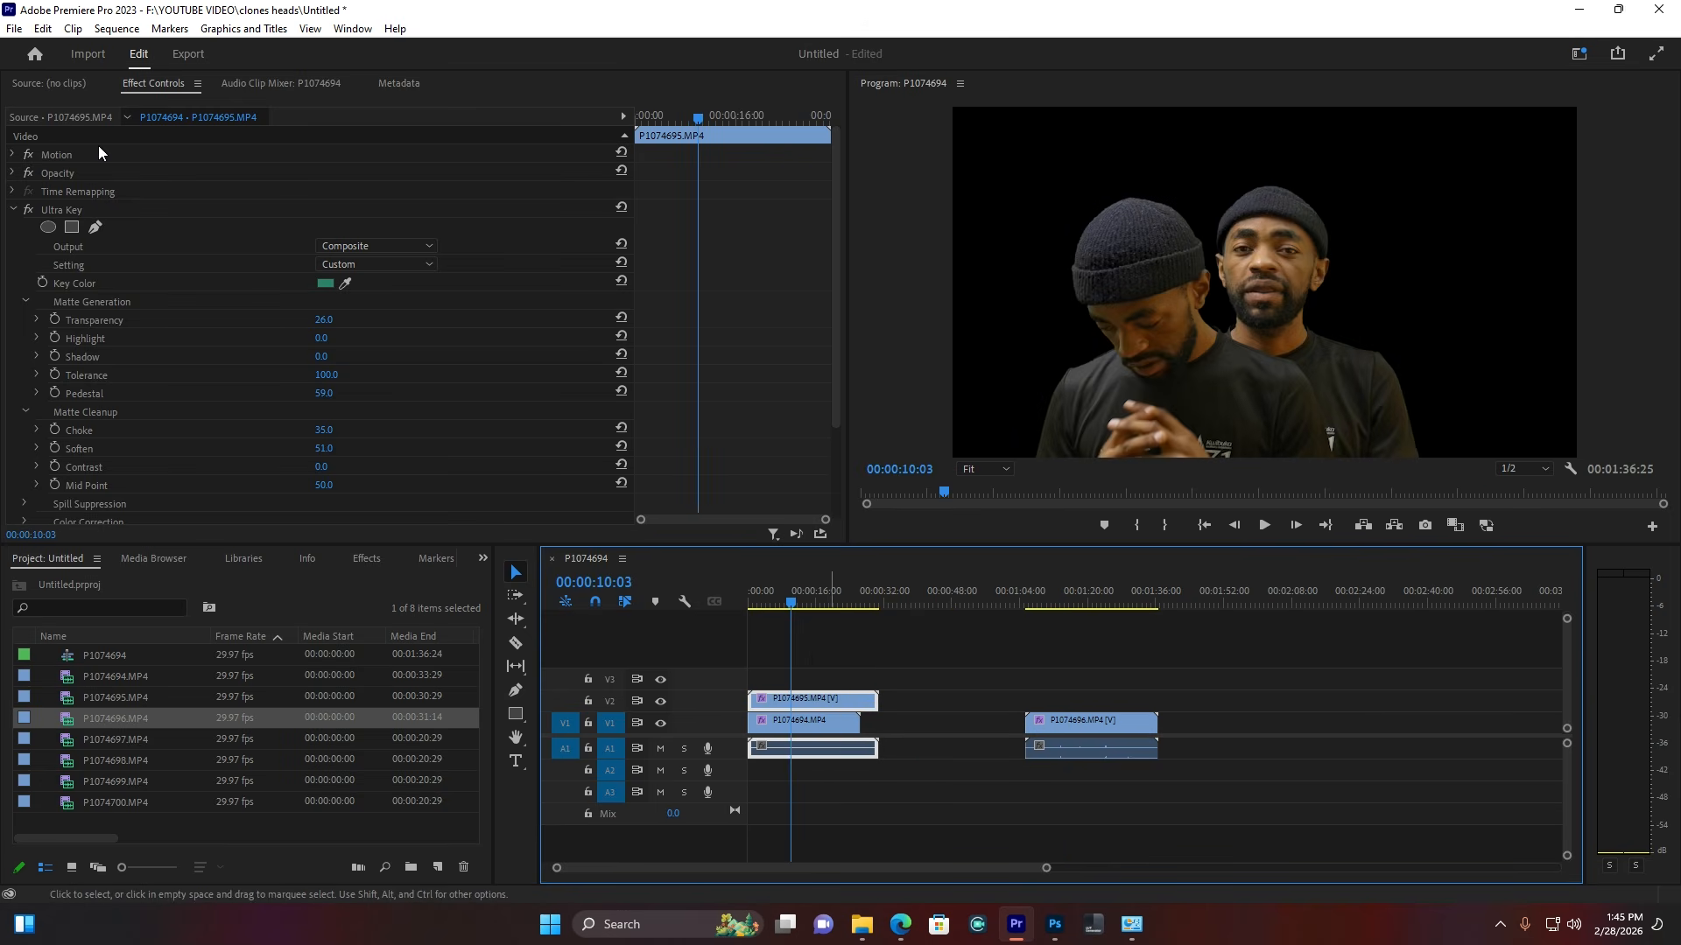
{"action": "left_click", "coordinate": [14, 155]}
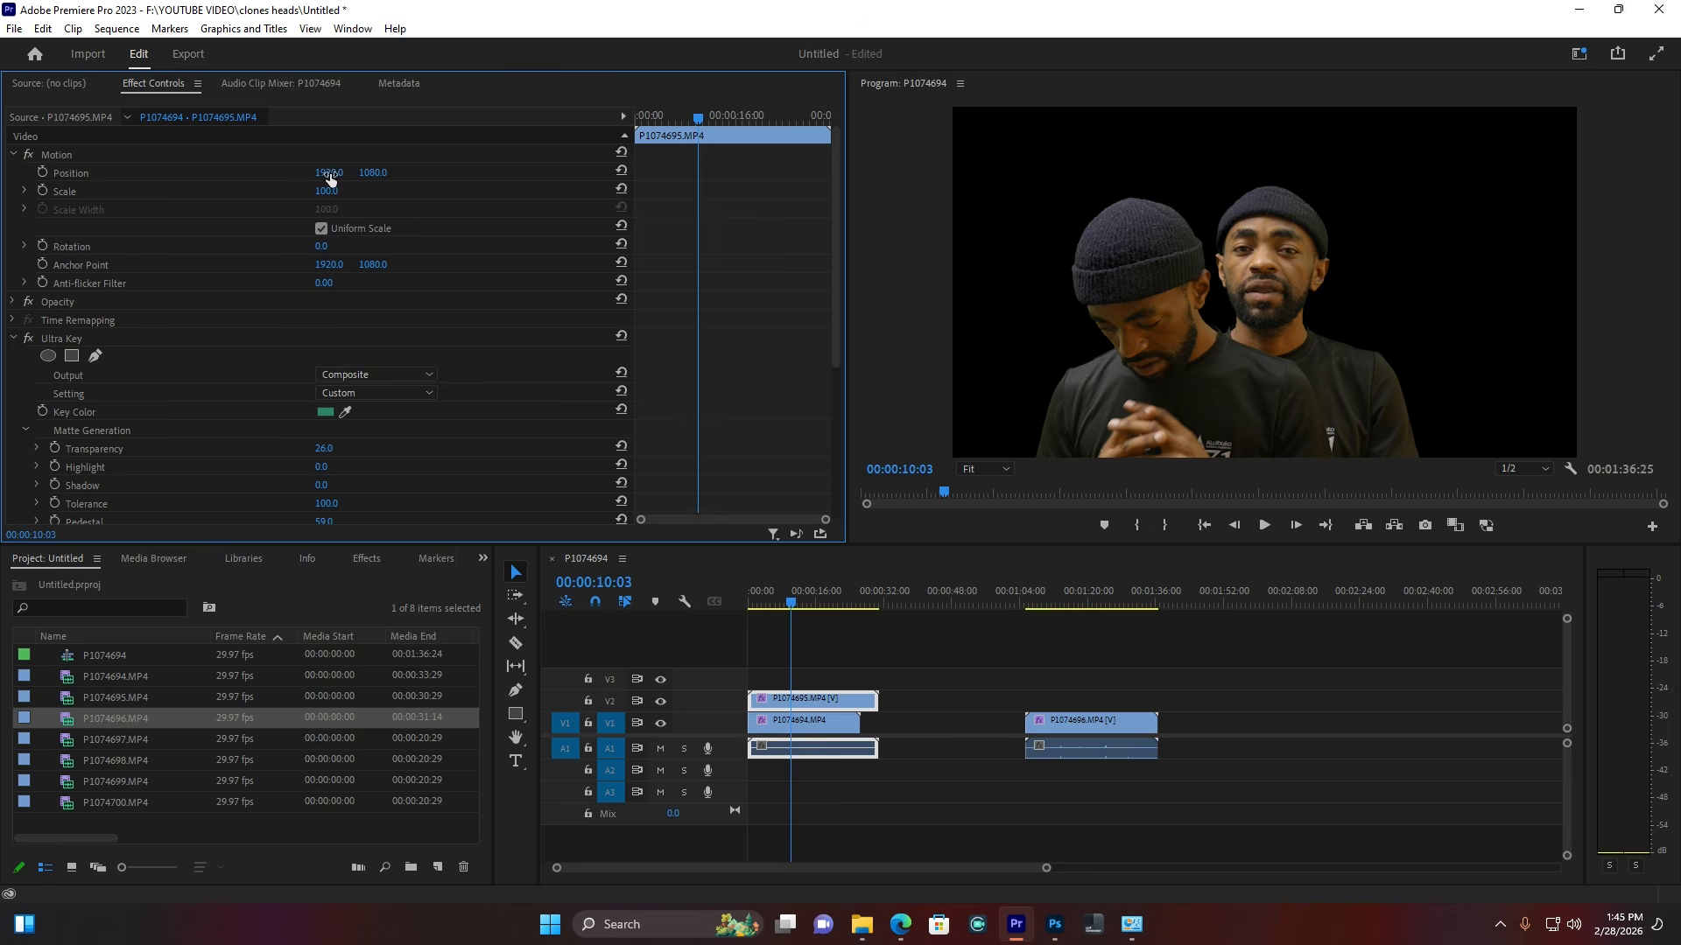
{"action": "left_click_drag", "start_coordinate": [329, 173], "coordinate": [131, 173]}
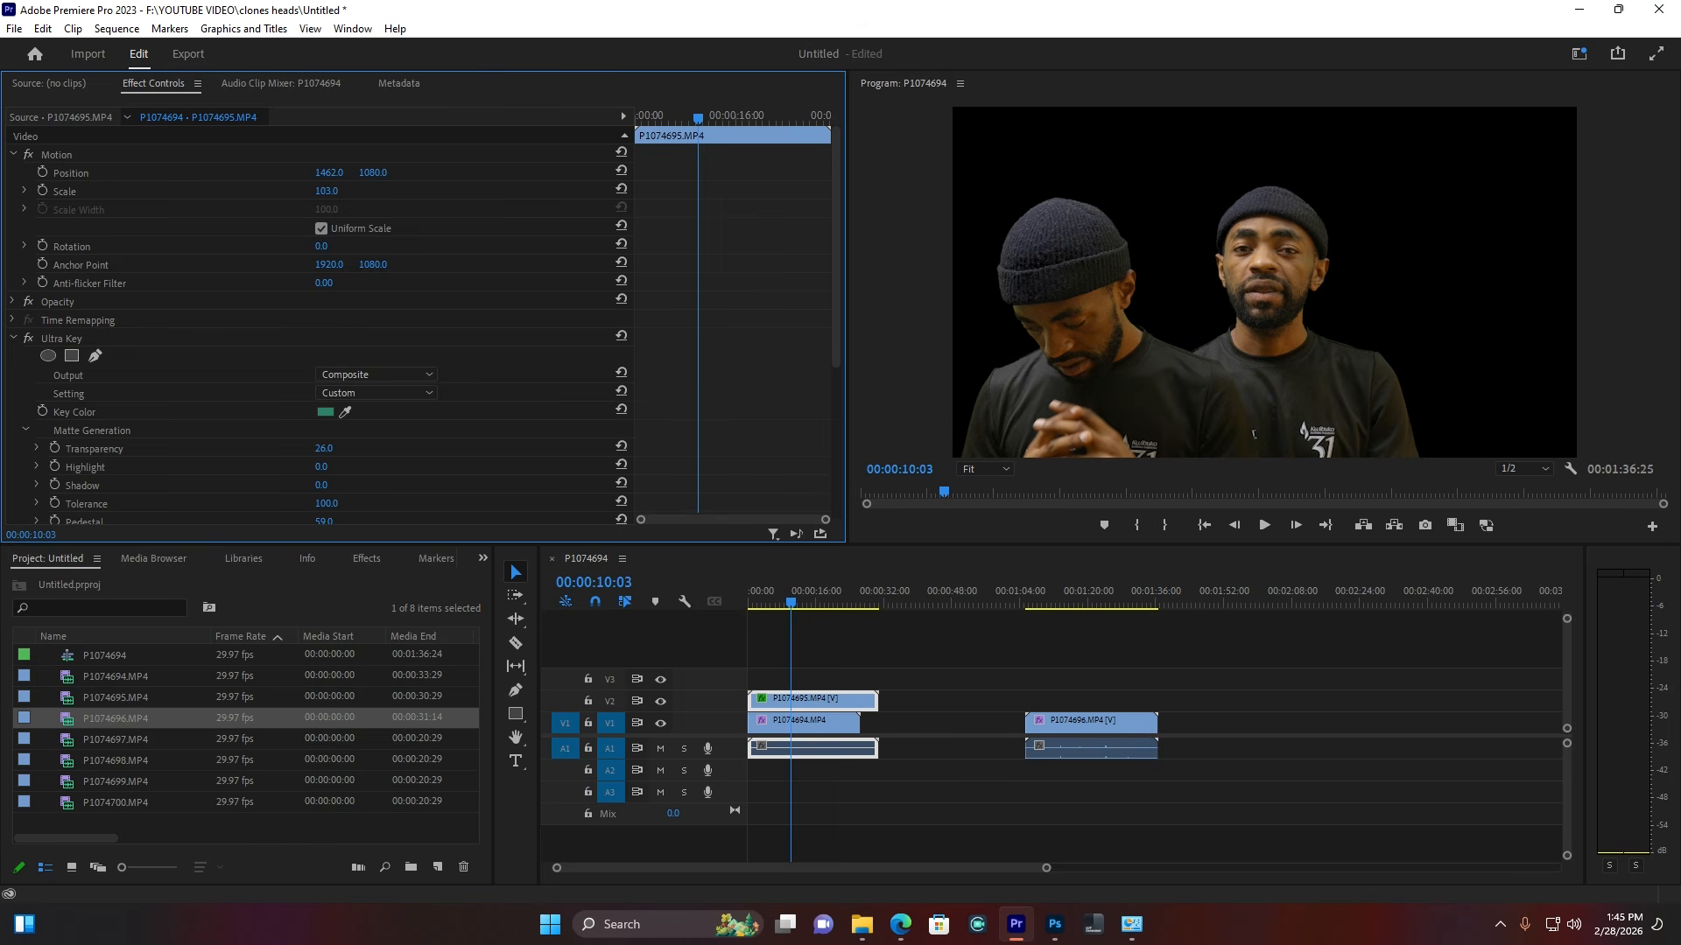
{"action": "mouse_move", "coordinate": [326, 190]}
{"action": "left_mouse_down"}
{"action": "mouse_move", "coordinate": [361, 172]}
{"action": "mouse_move", "coordinate": [303, 173]}
{"action": "left_mouse_up"}
{"action": "mouse_move", "coordinate": [1049, 718]}
{"action": "left_mouse_down"}
{"action": "mouse_move", "coordinate": [1049, 689]}
{"action": "mouse_move", "coordinate": [806, 676]}
{"action": "left_mouse_up"}
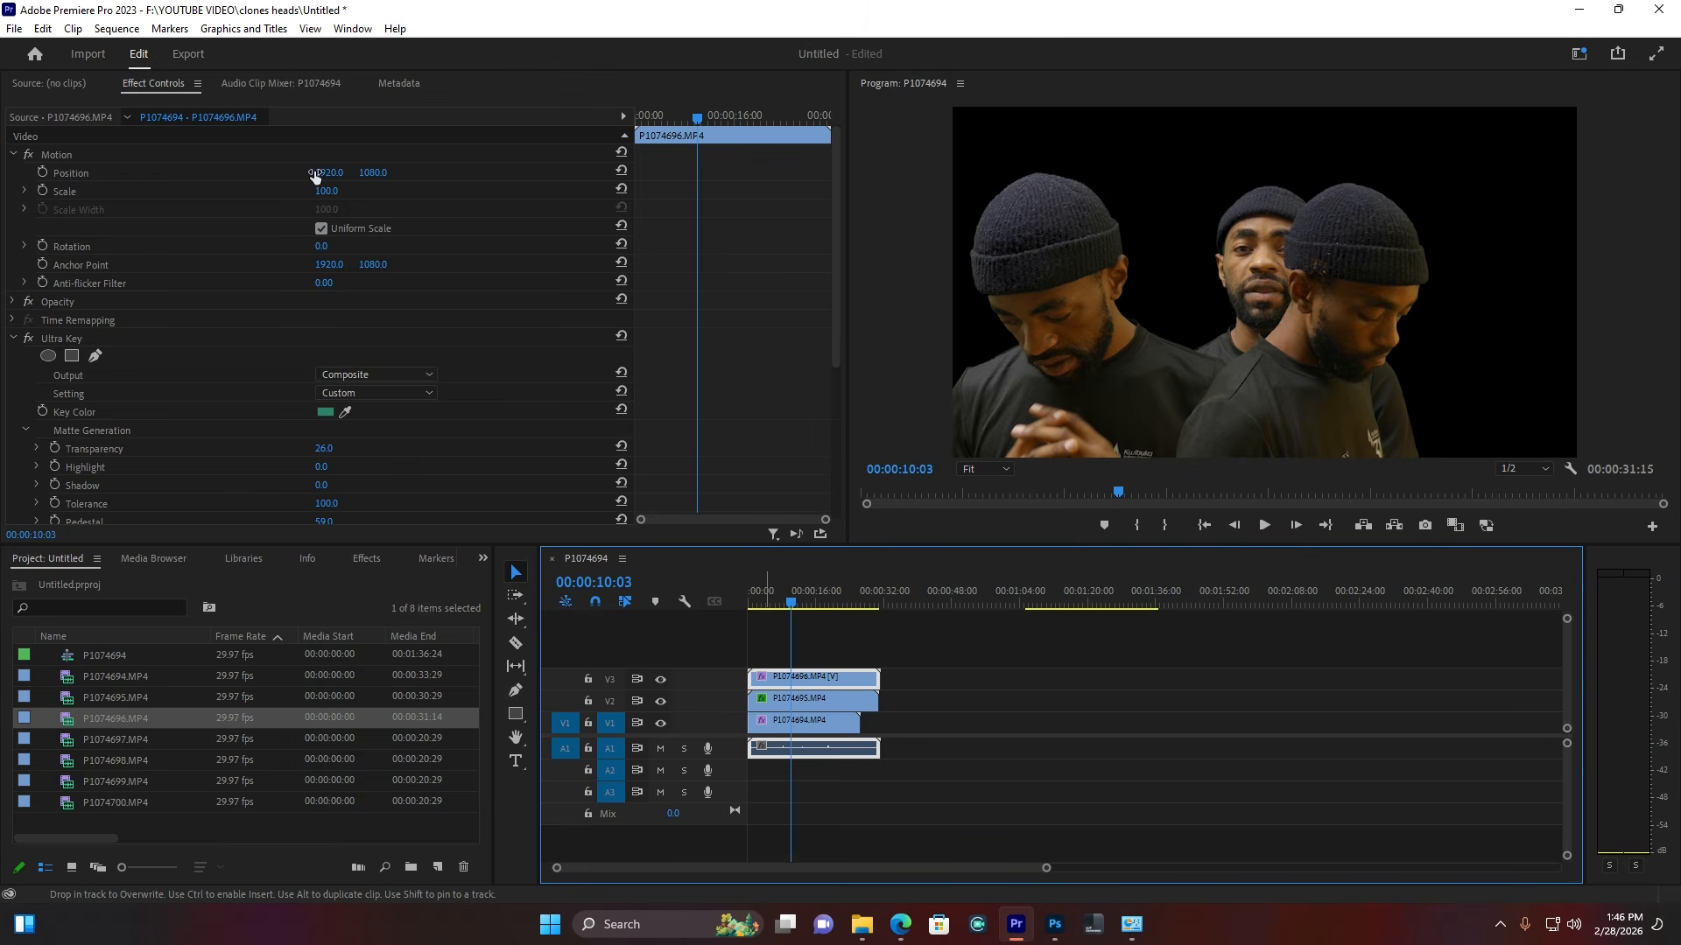
Step: Slide the right clone P1074696 to the right and set its scale to 114
{"action": "left_click_drag", "start_coordinate": [323, 176], "coordinate": [1000, 176]}
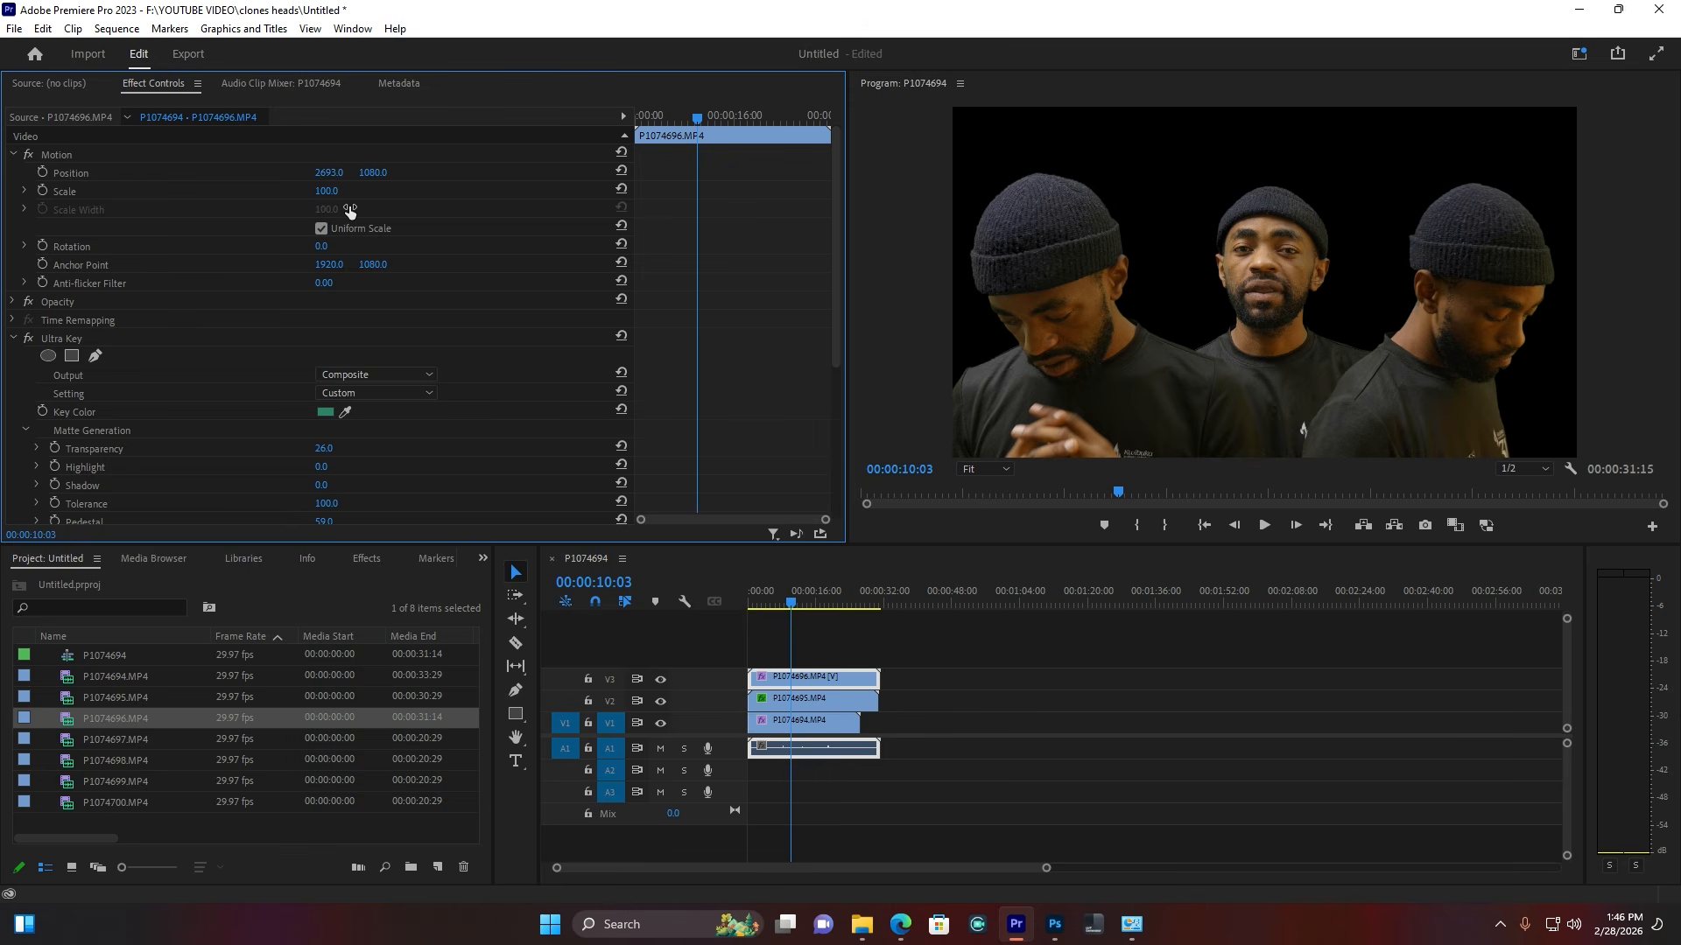
{"action": "left_click", "coordinate": [793, 698]}
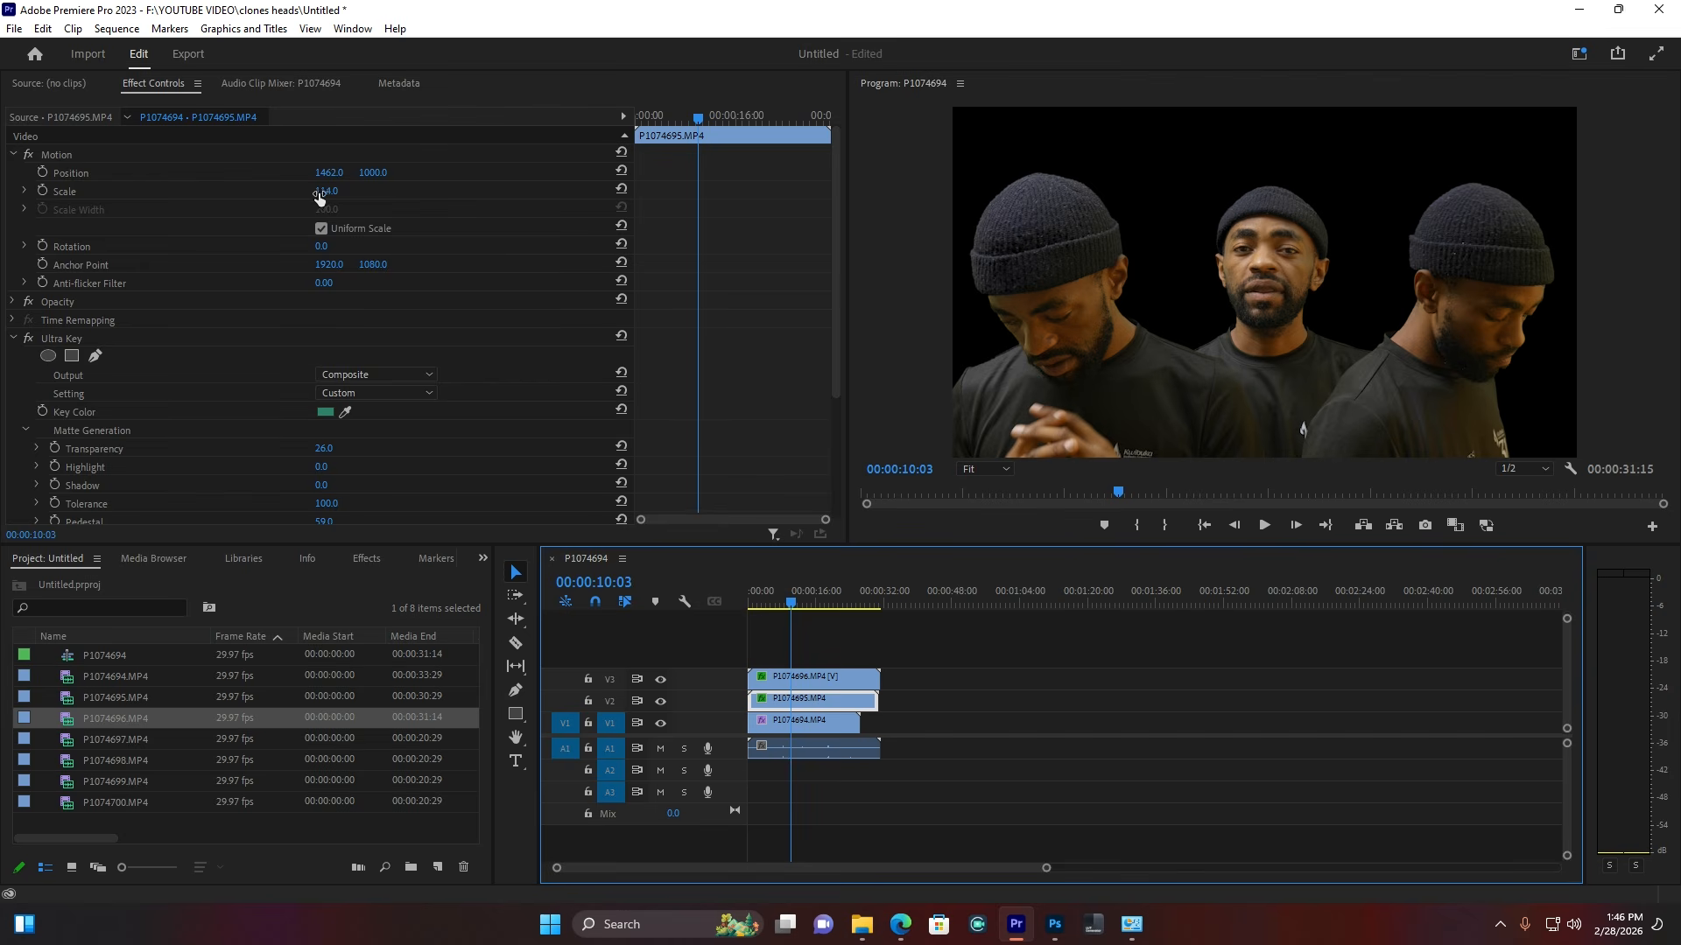
{"action": "left_click", "coordinate": [827, 678]}
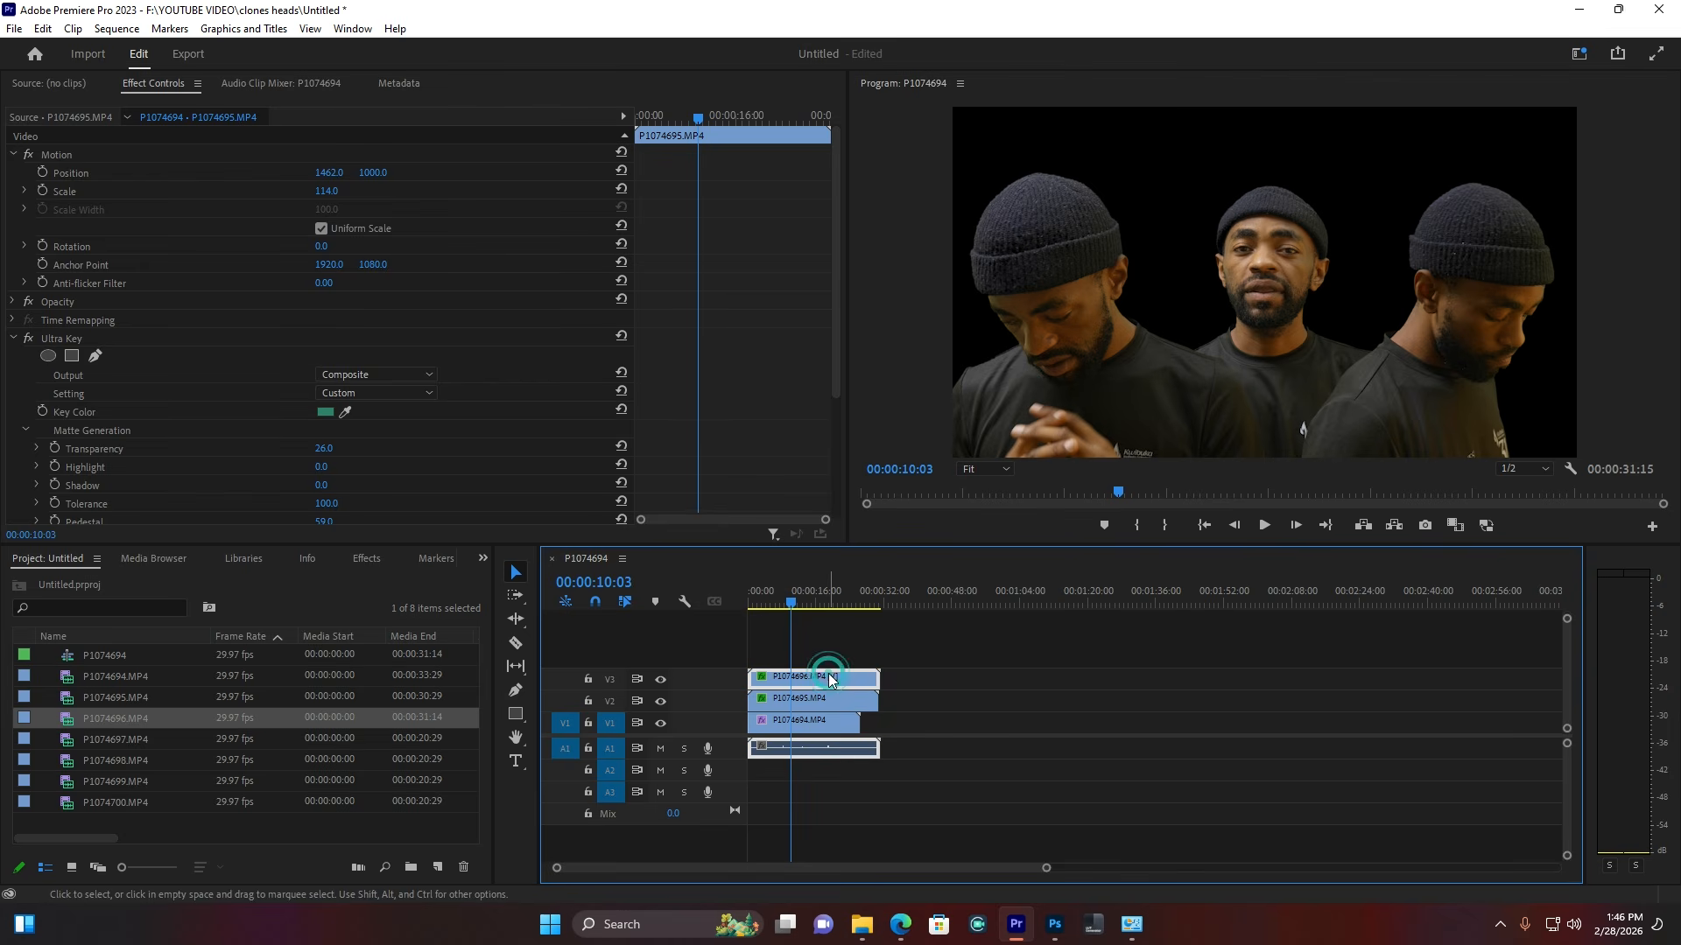
{"action": "left_click", "coordinate": [326, 191]}
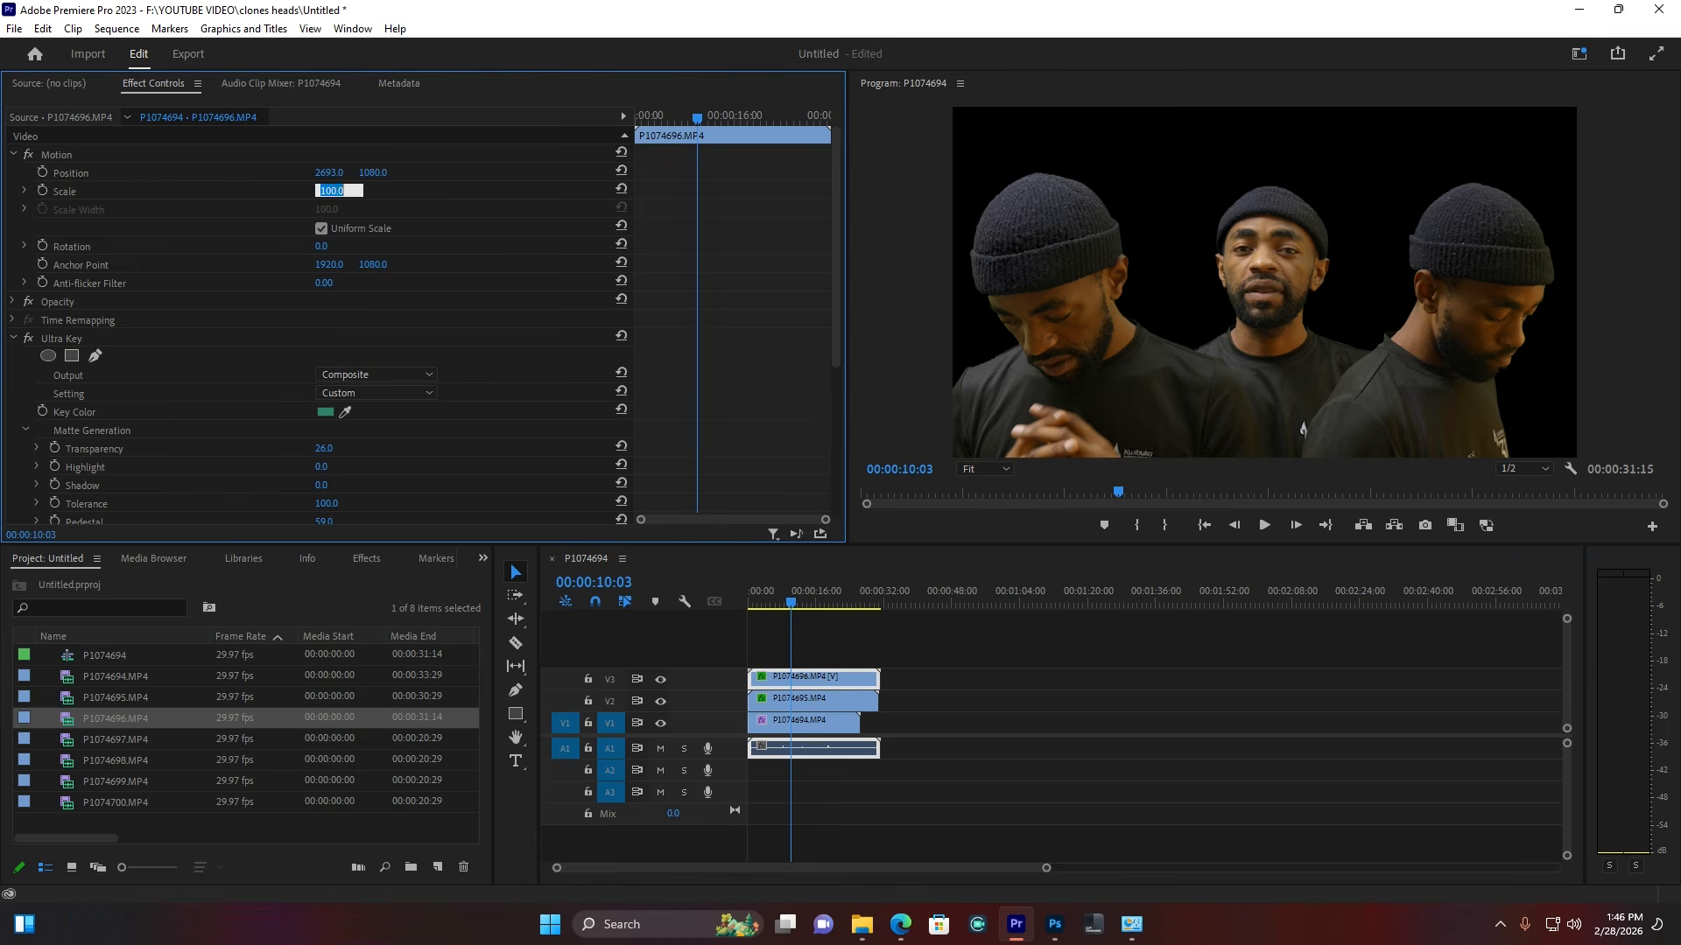
{"action": "type", "text": "114"}
{"action": "key", "text": "Return"}
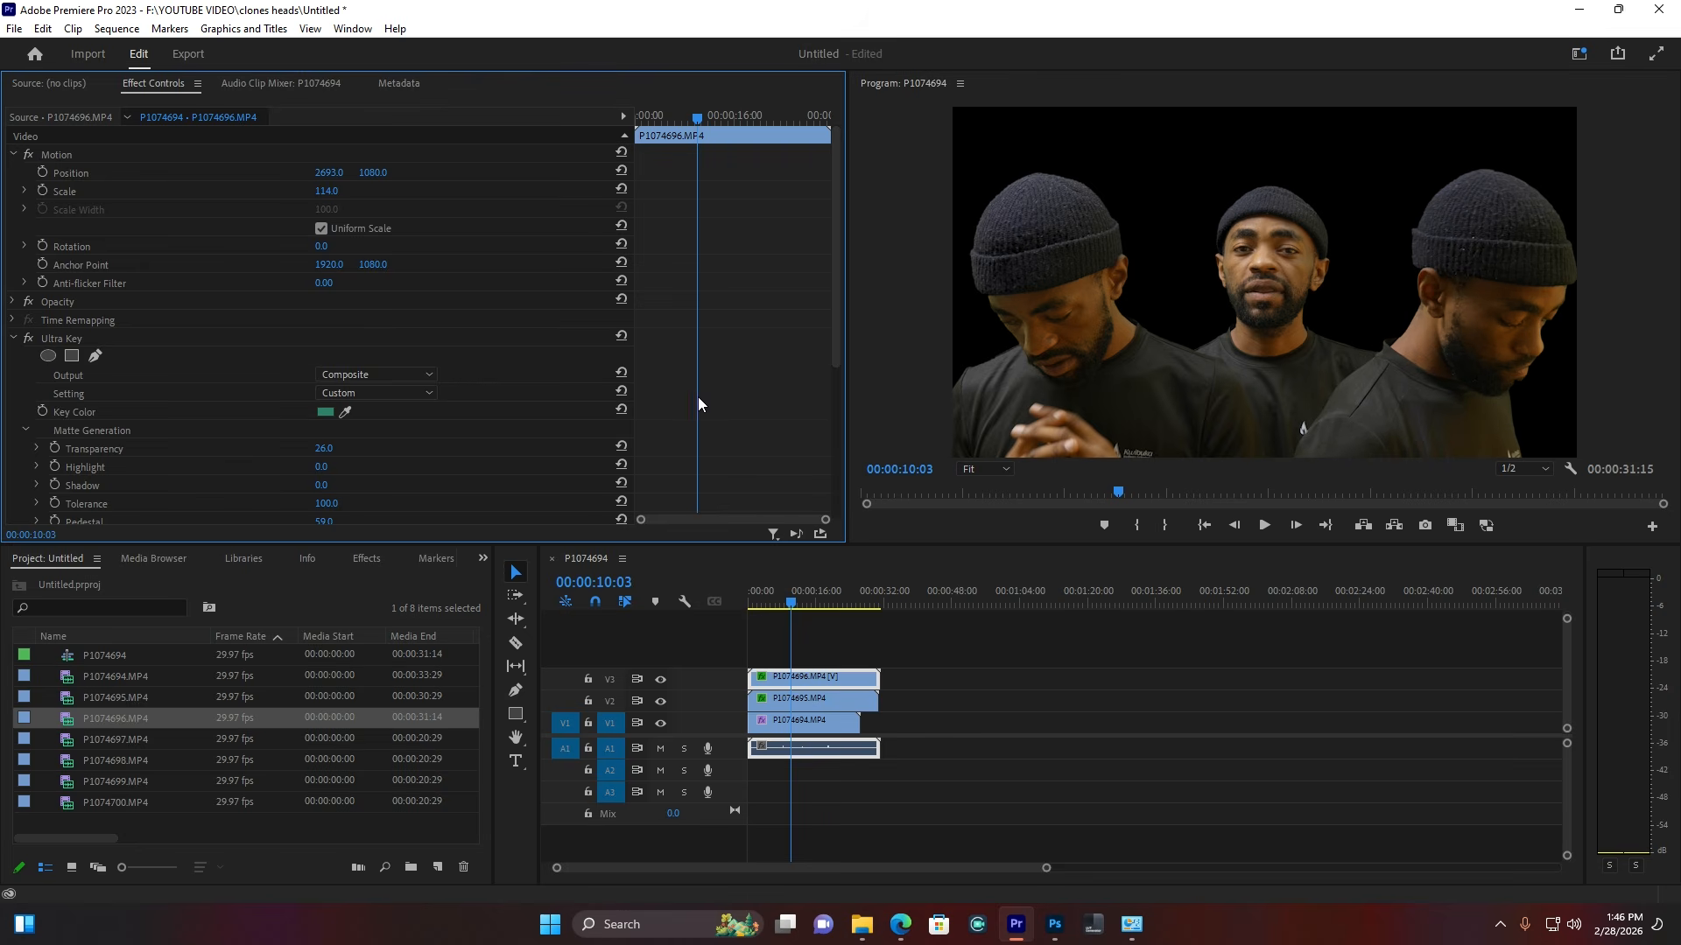
Step: Spread the clones further apart, P1074695 to X 1367, and move all three clips up to V3–V5
{"action": "left_click", "coordinate": [769, 599]}
{"action": "left_click_drag", "start_coordinate": [768, 599], "coordinate": [797, 599]}
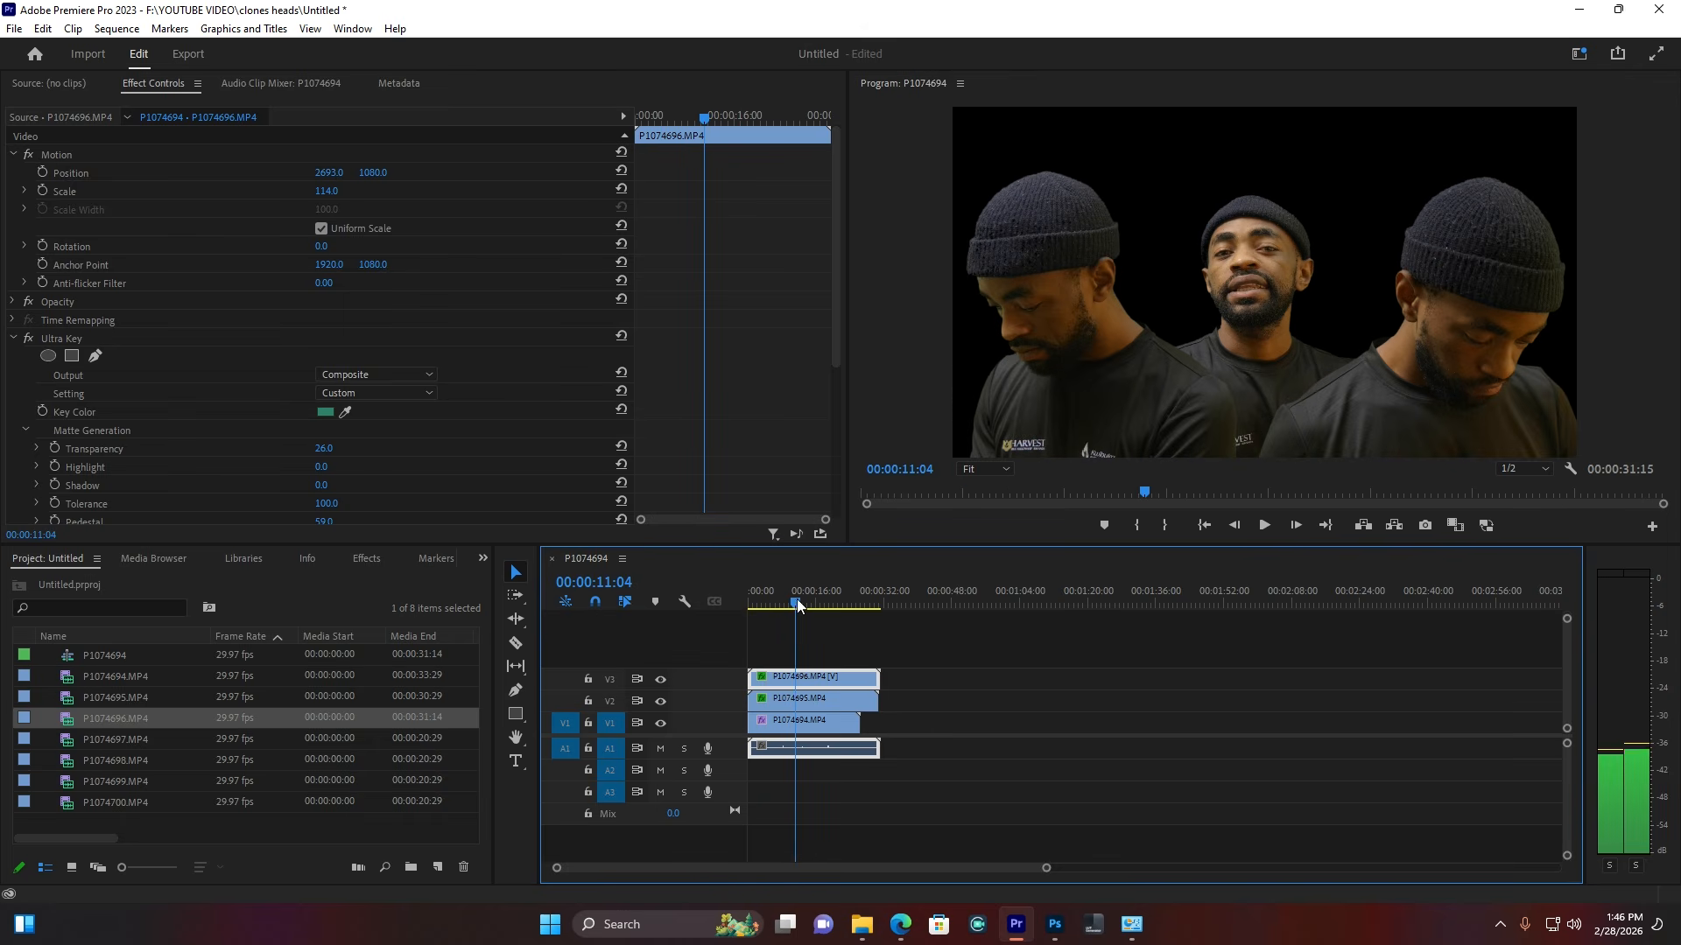
{"action": "left_click", "coordinate": [795, 682]}
{"action": "left_click_drag", "start_coordinate": [329, 172], "coordinate": [395, 173]}
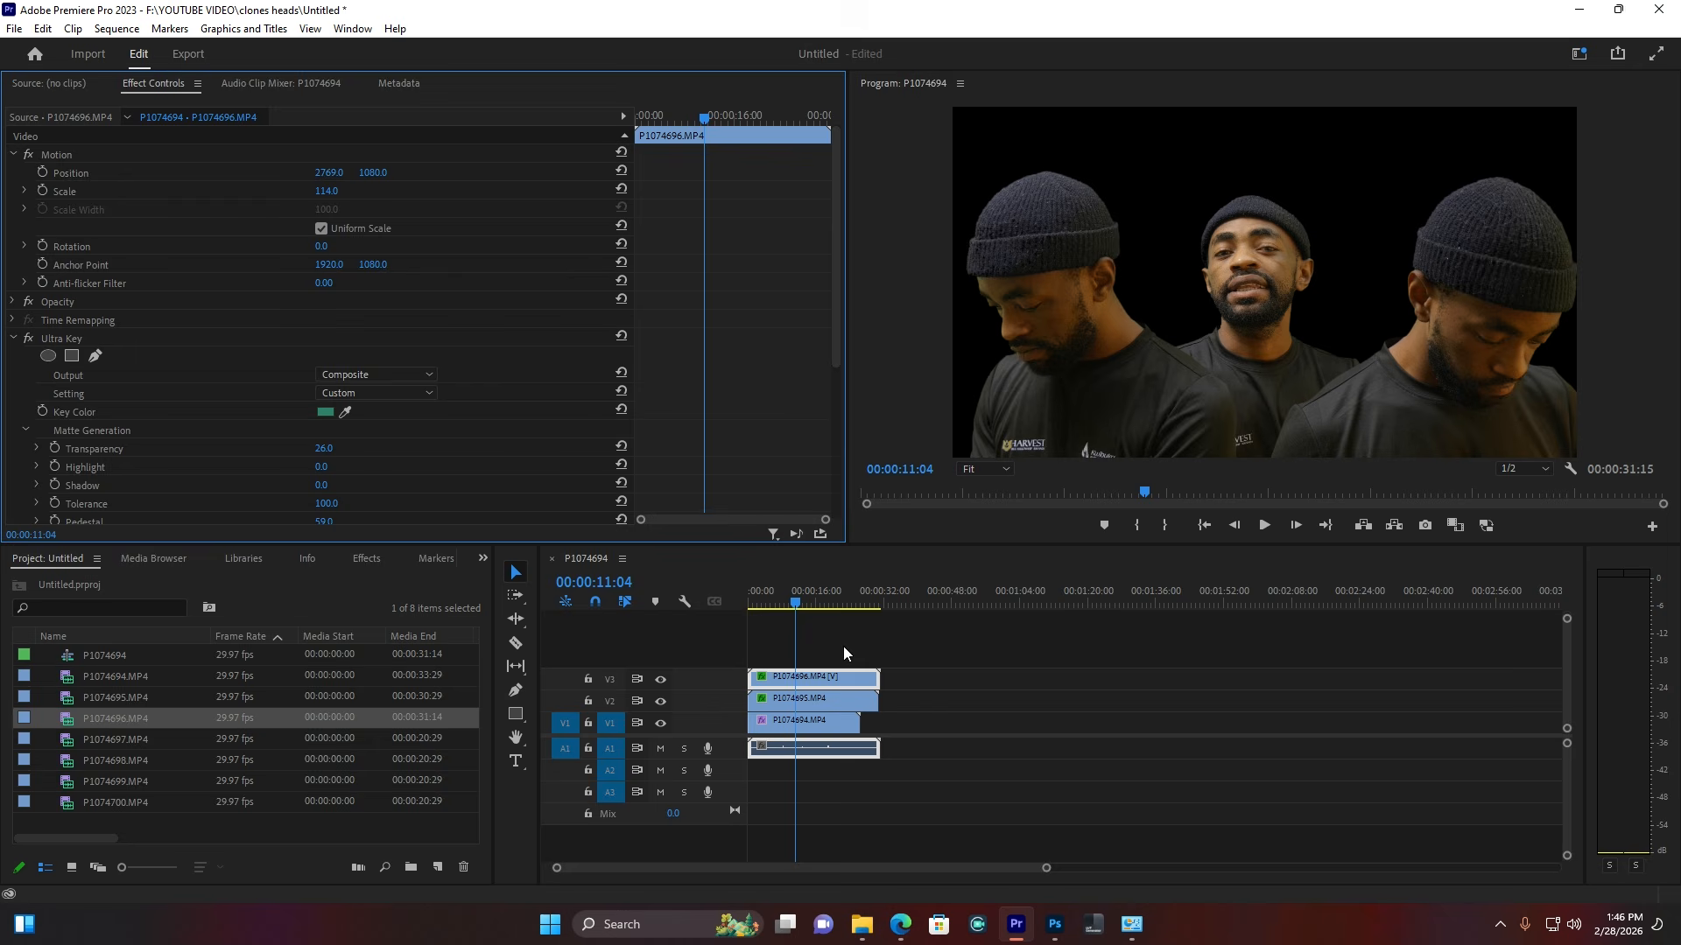
{"action": "left_click", "coordinate": [794, 701]}
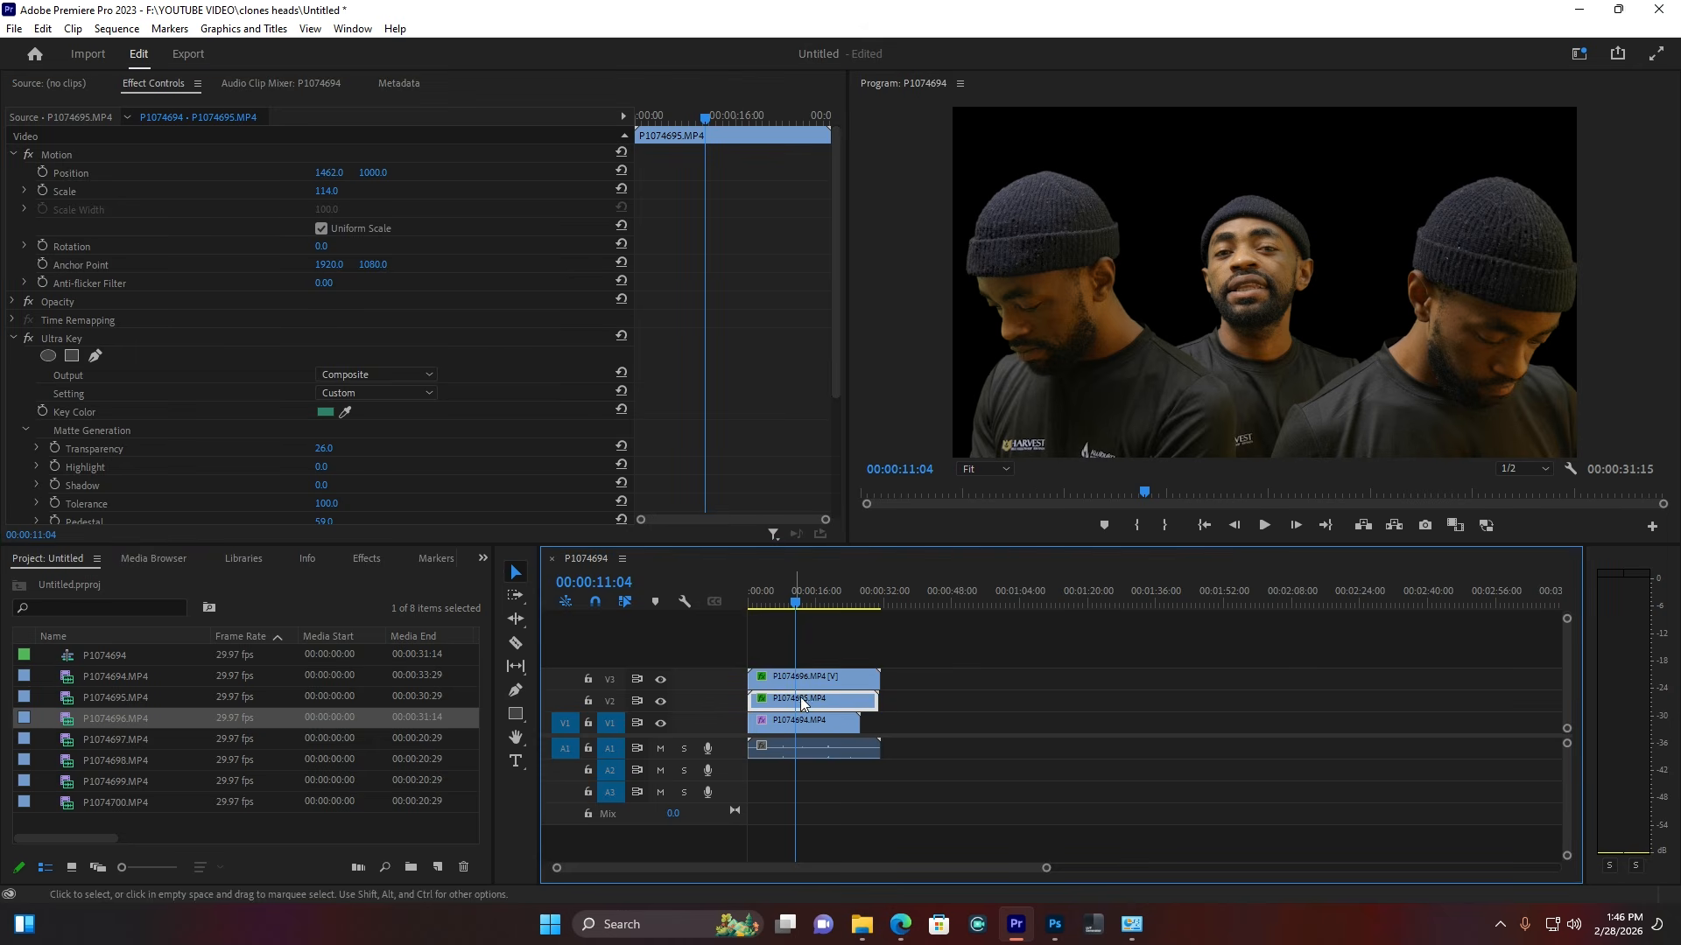
{"action": "left_click_drag", "start_coordinate": [329, 172], "coordinate": [246, 173]}
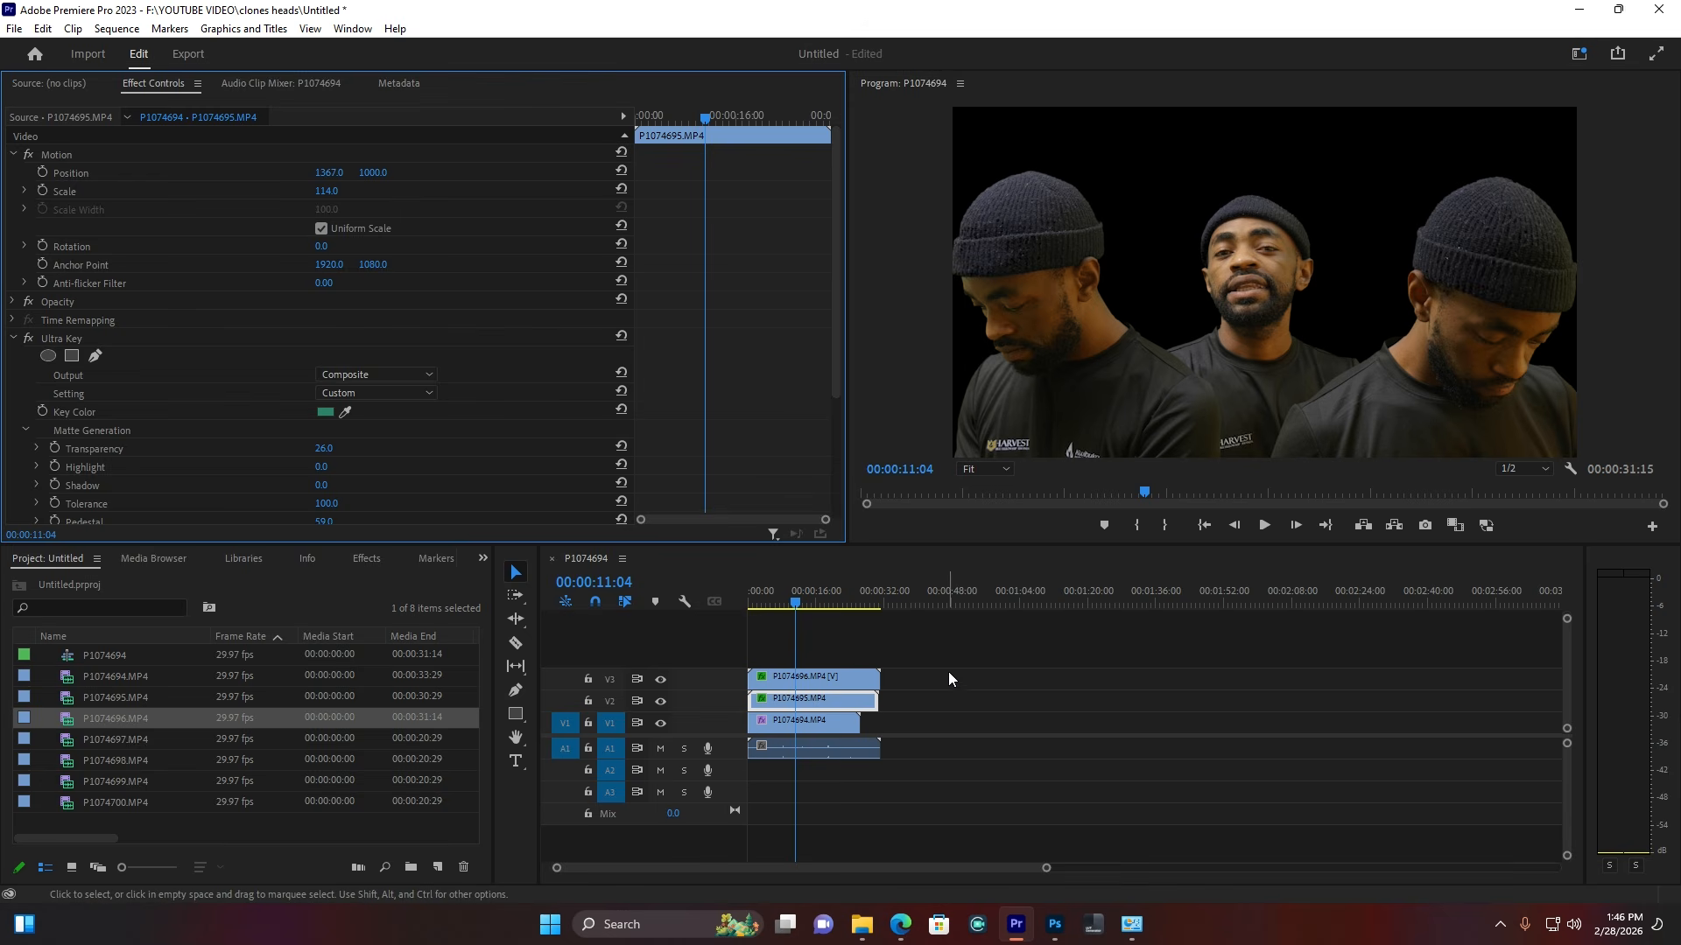
{"action": "left_click_drag", "start_coordinate": [950, 666], "coordinate": [801, 674]}
Step: Place P1074697 in the sequence, paste the Ultra Key onto it, and move it to 00:00
{"action": "left_click", "coordinate": [1013, 729]}
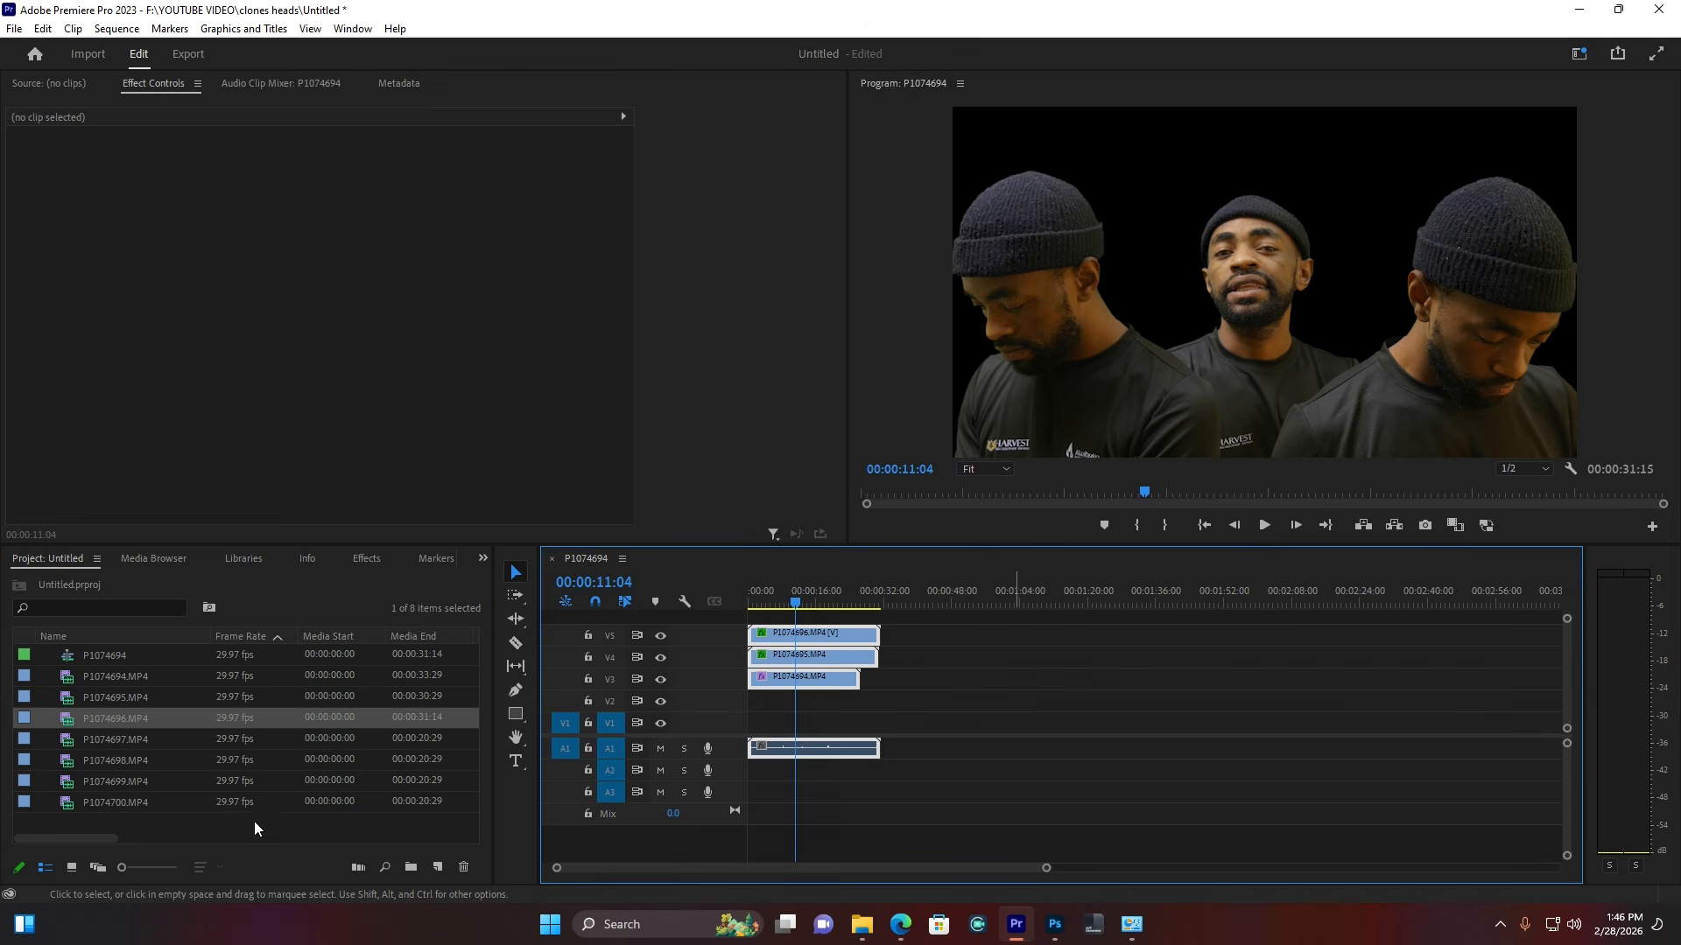
{"action": "left_click_drag", "start_coordinate": [116, 740], "coordinate": [911, 723]}
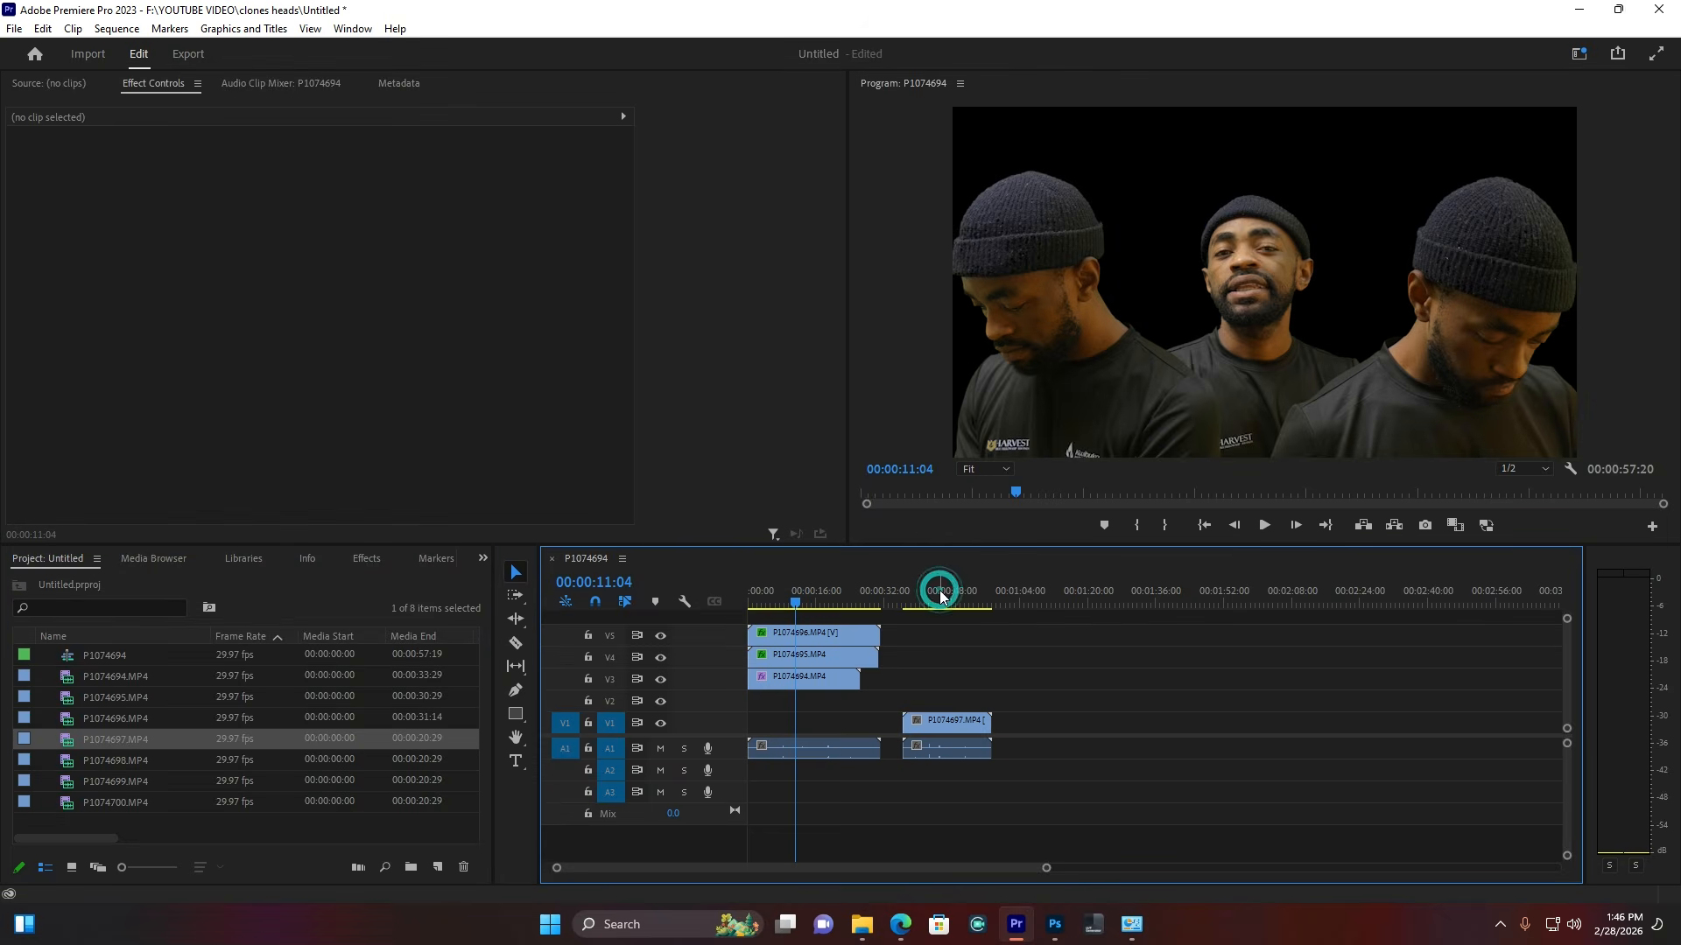
{"action": "left_click", "coordinate": [939, 595]}
{"action": "left_click", "coordinate": [941, 721]}
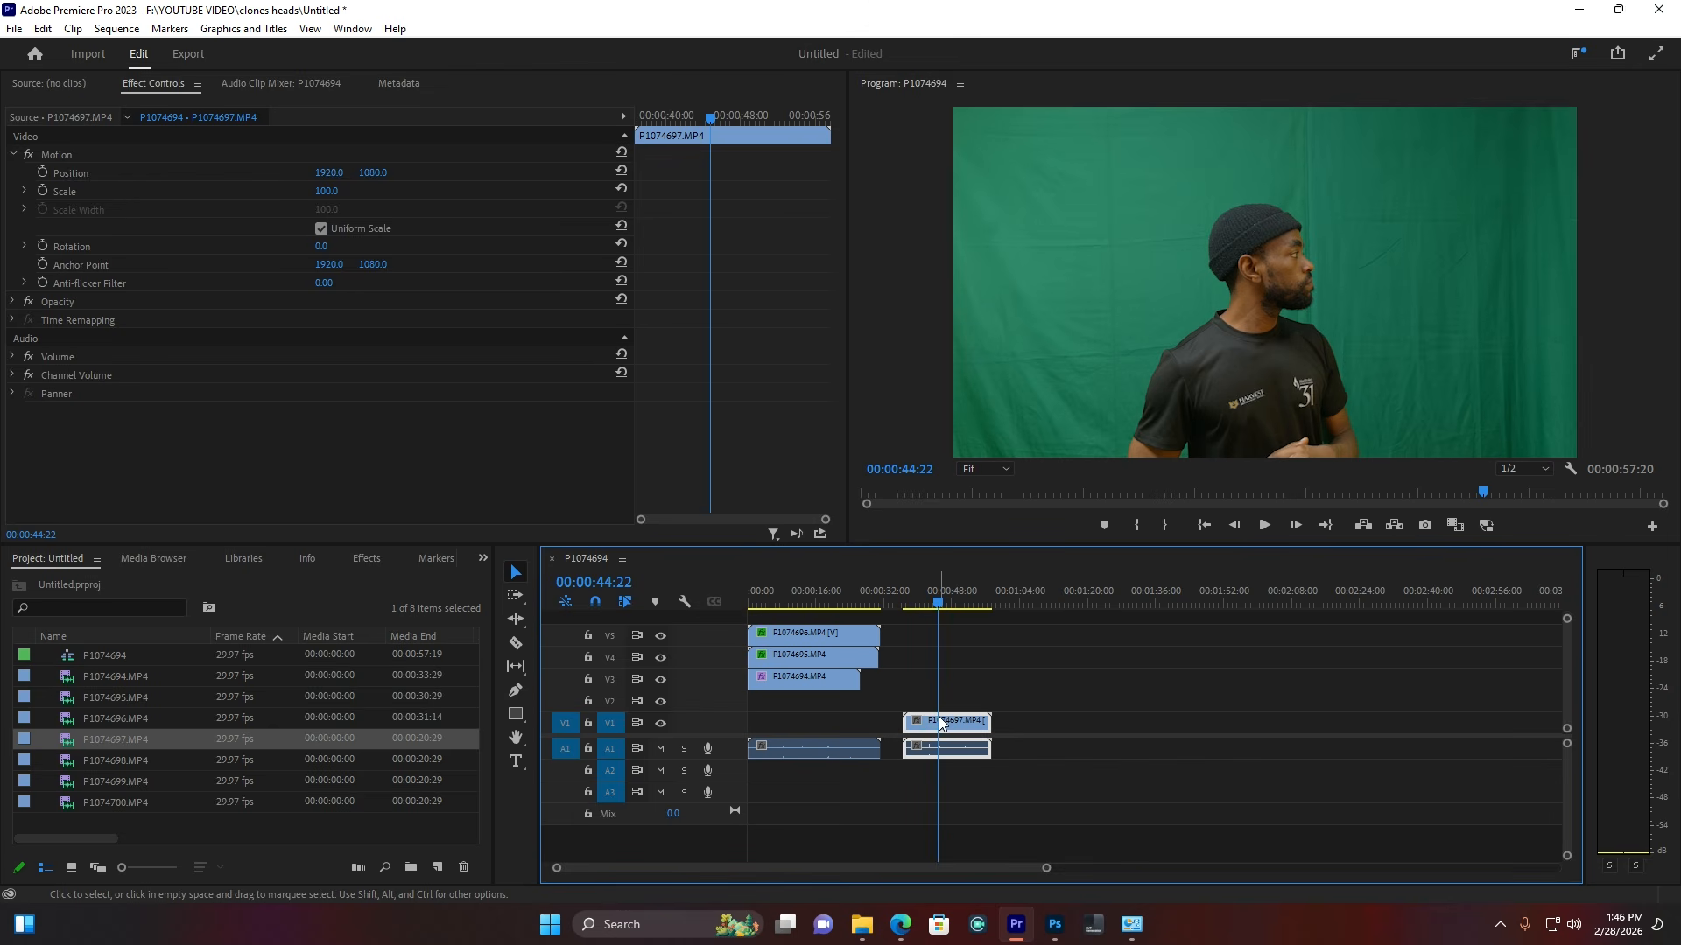
{"action": "key", "text": "ctrl+v"}
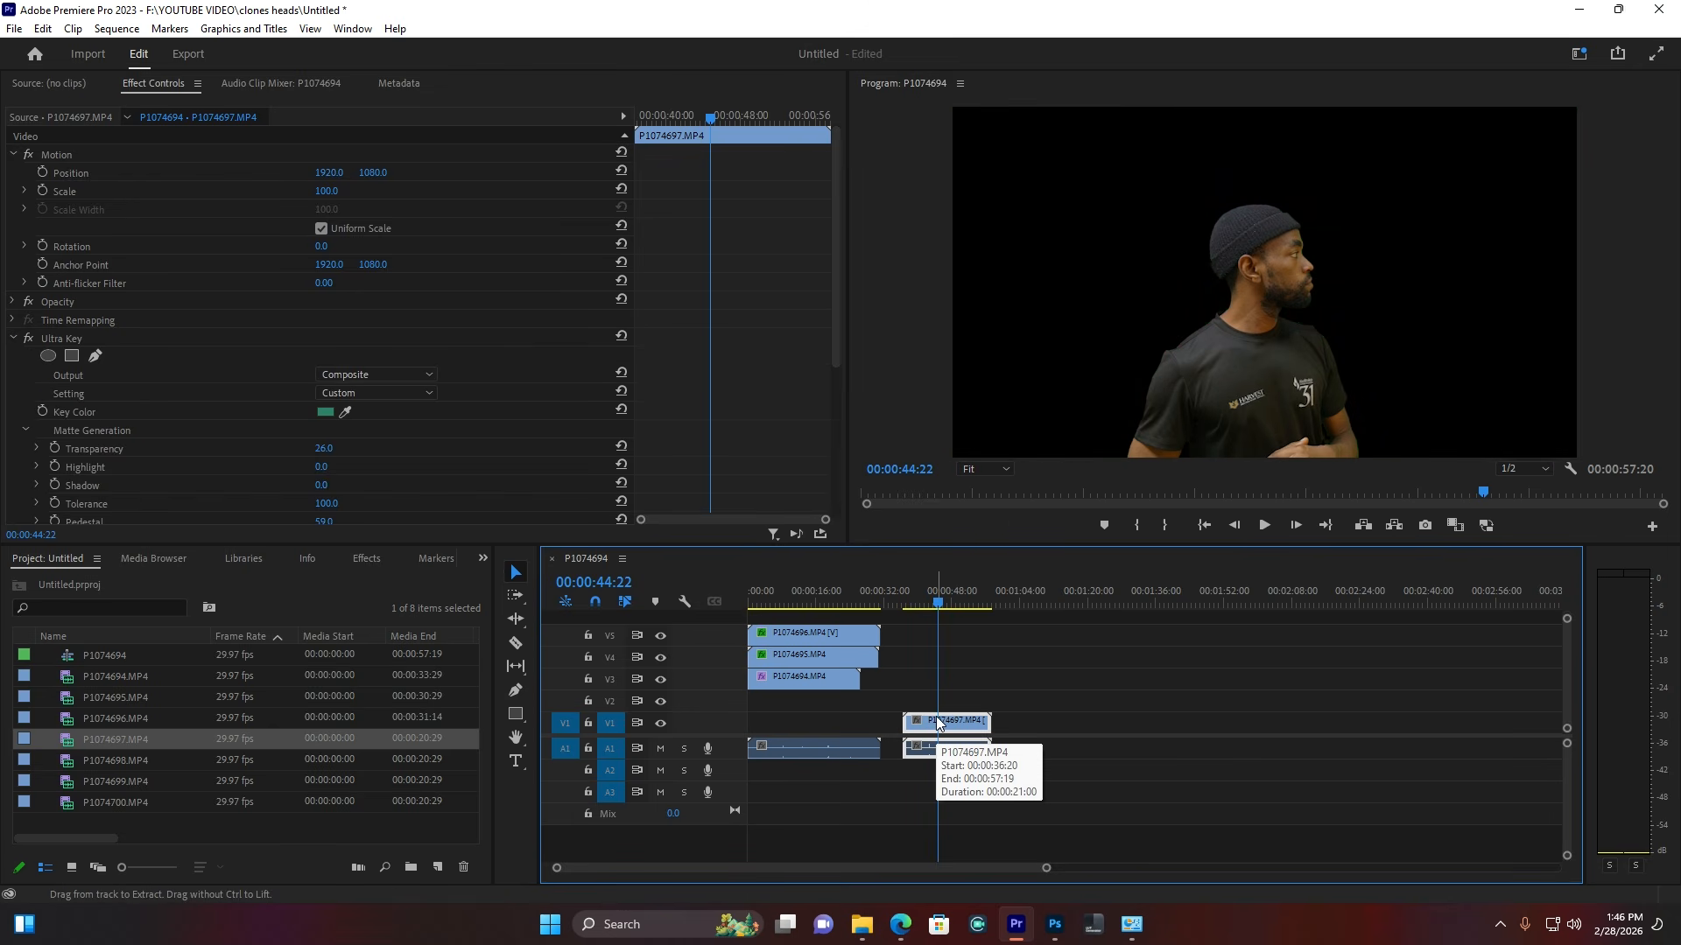
{"action": "left_click_drag", "start_coordinate": [950, 716], "coordinate": [755, 723]}
Step: Set P1074697 to scale 120 at position 3059, 889, then add P1074698 on V2
{"action": "left_click", "coordinate": [786, 602]}
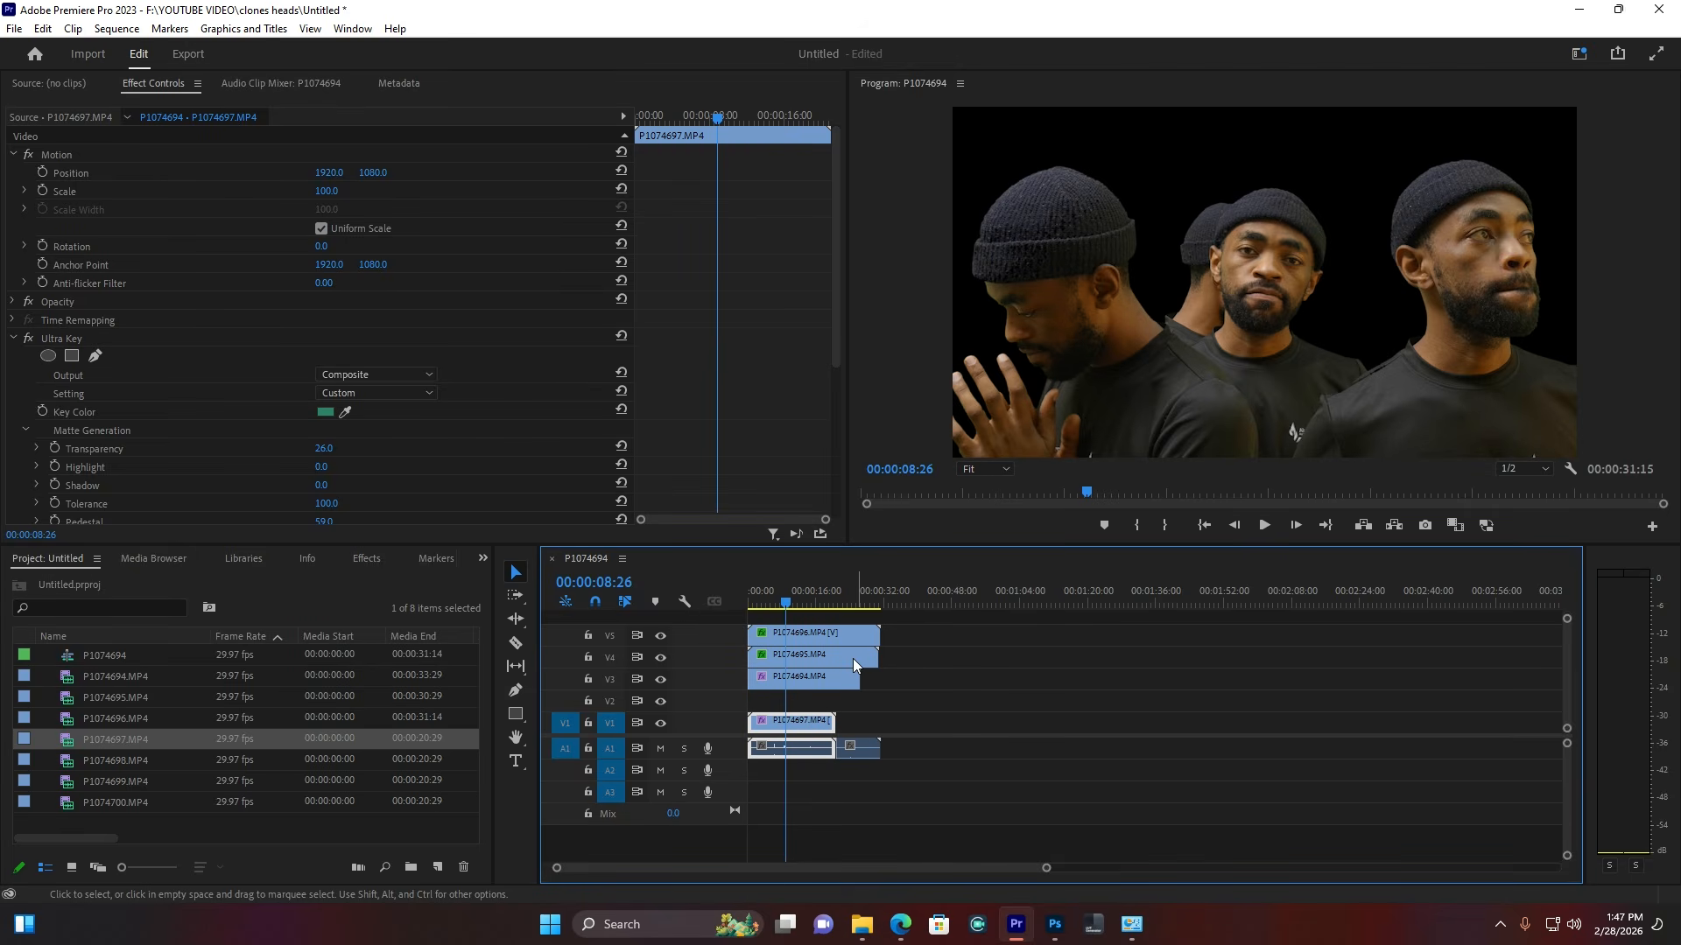
{"action": "left_click_drag", "start_coordinate": [322, 199], "coordinate": [577, 174]}
{"action": "left_click", "coordinate": [329, 173]}
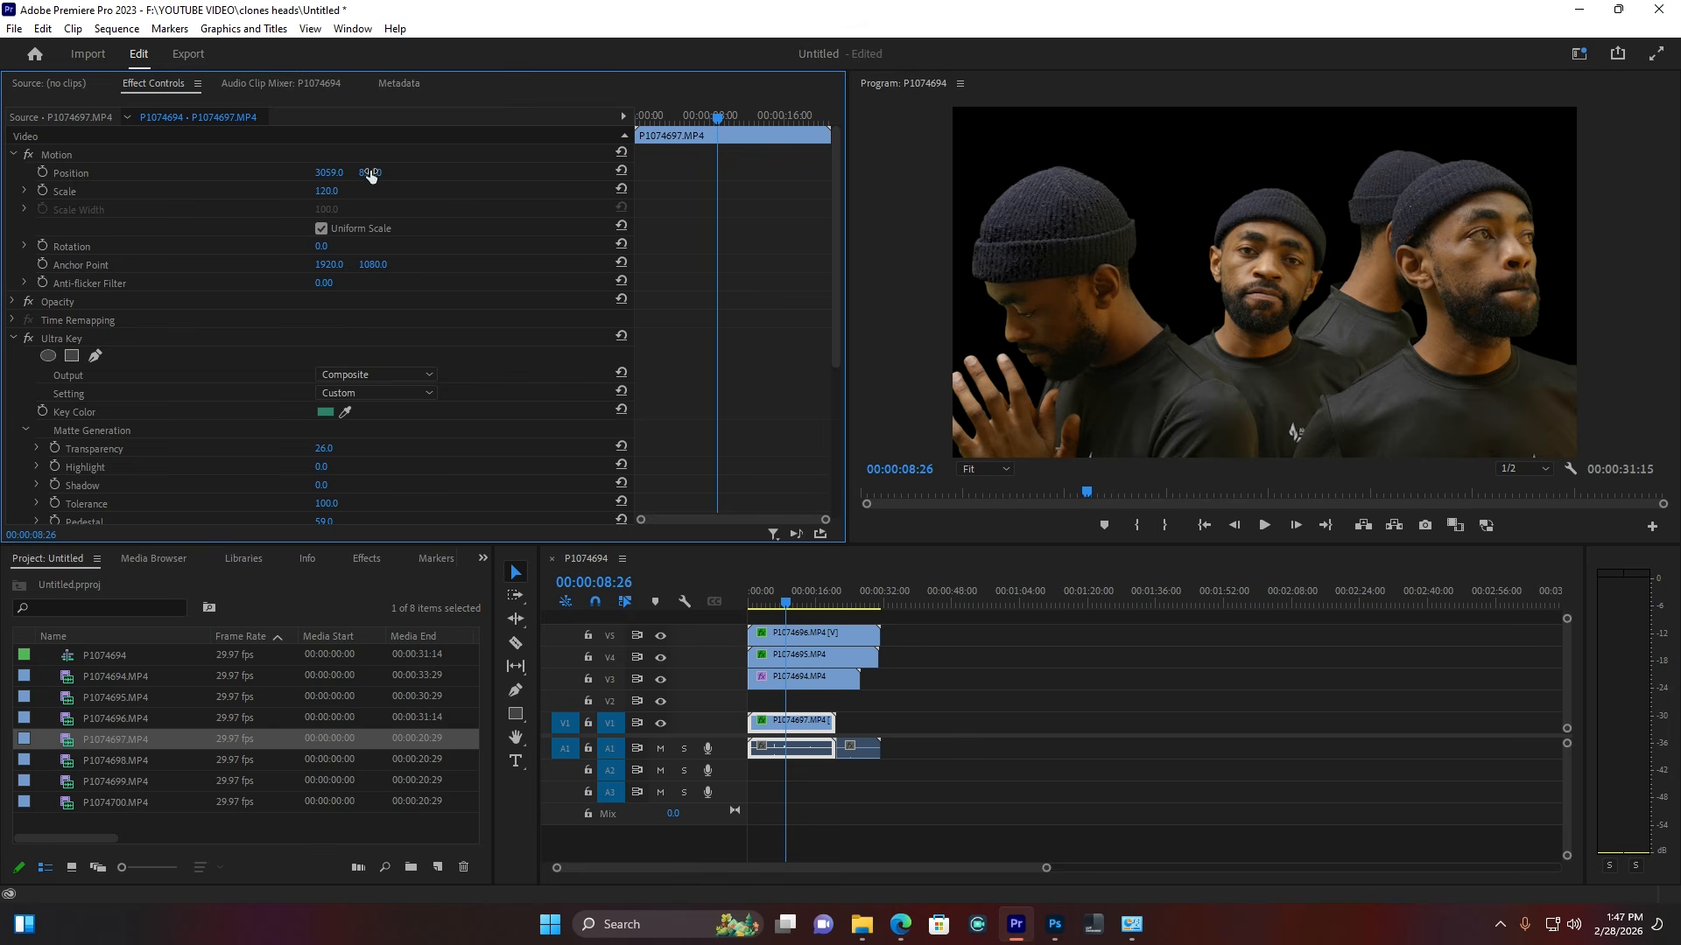
{"action": "left_click_drag", "start_coordinate": [371, 172], "coordinate": [376, 172]}
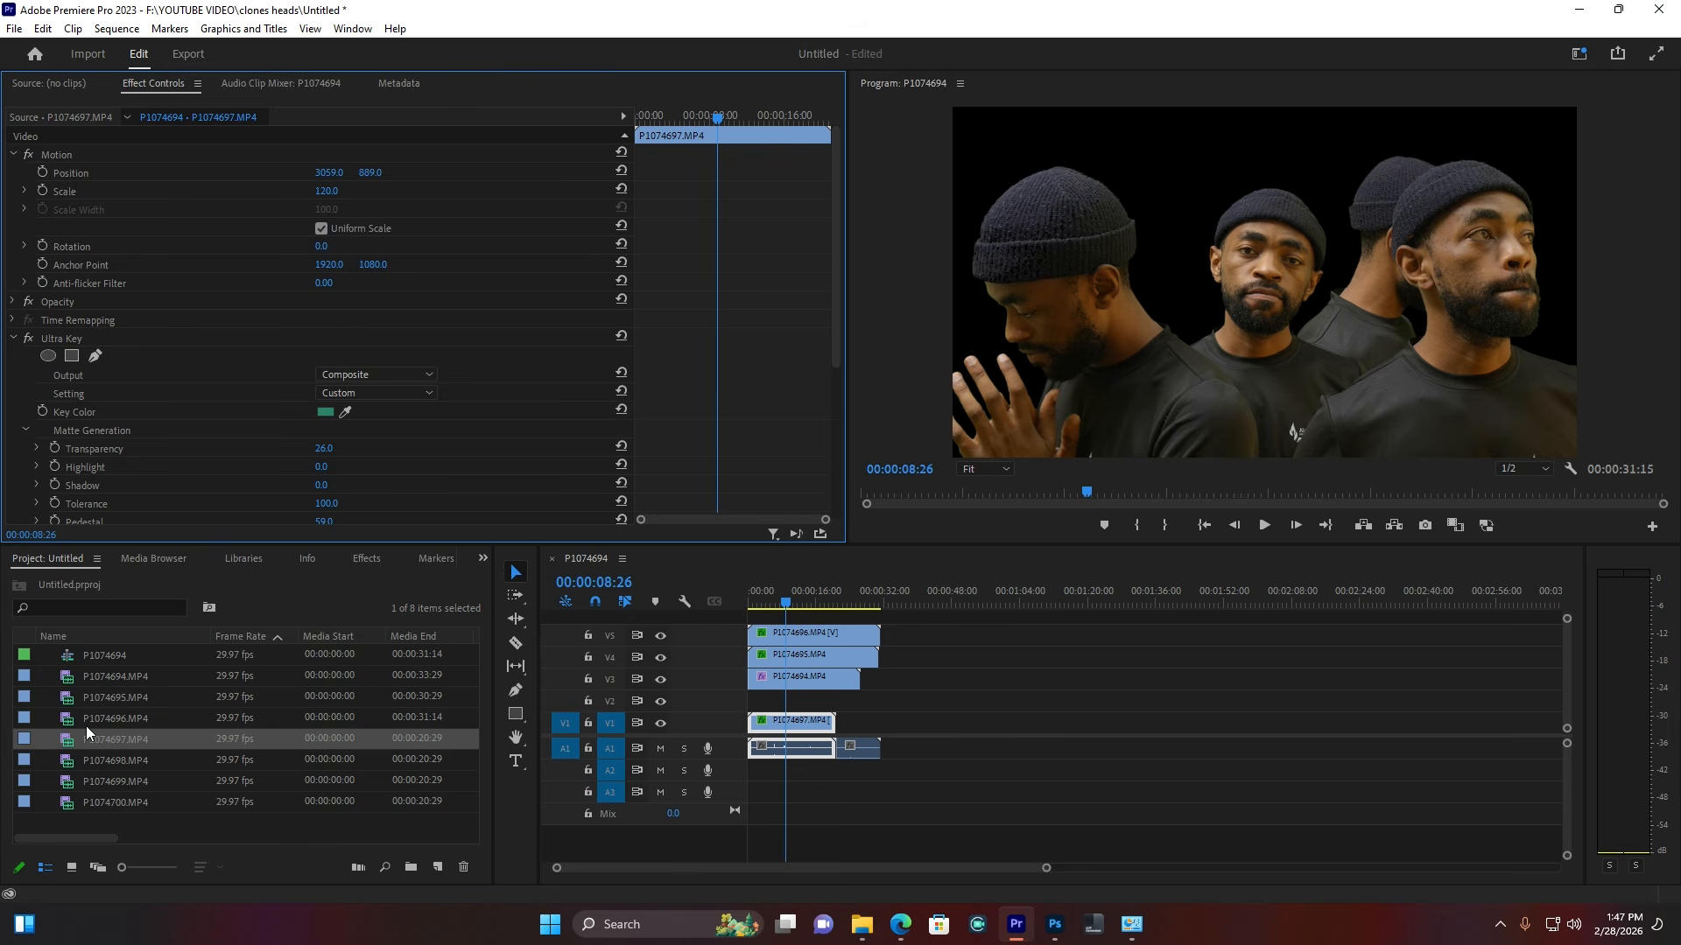
{"action": "left_click_drag", "start_coordinate": [323, 762], "coordinate": [753, 704]}
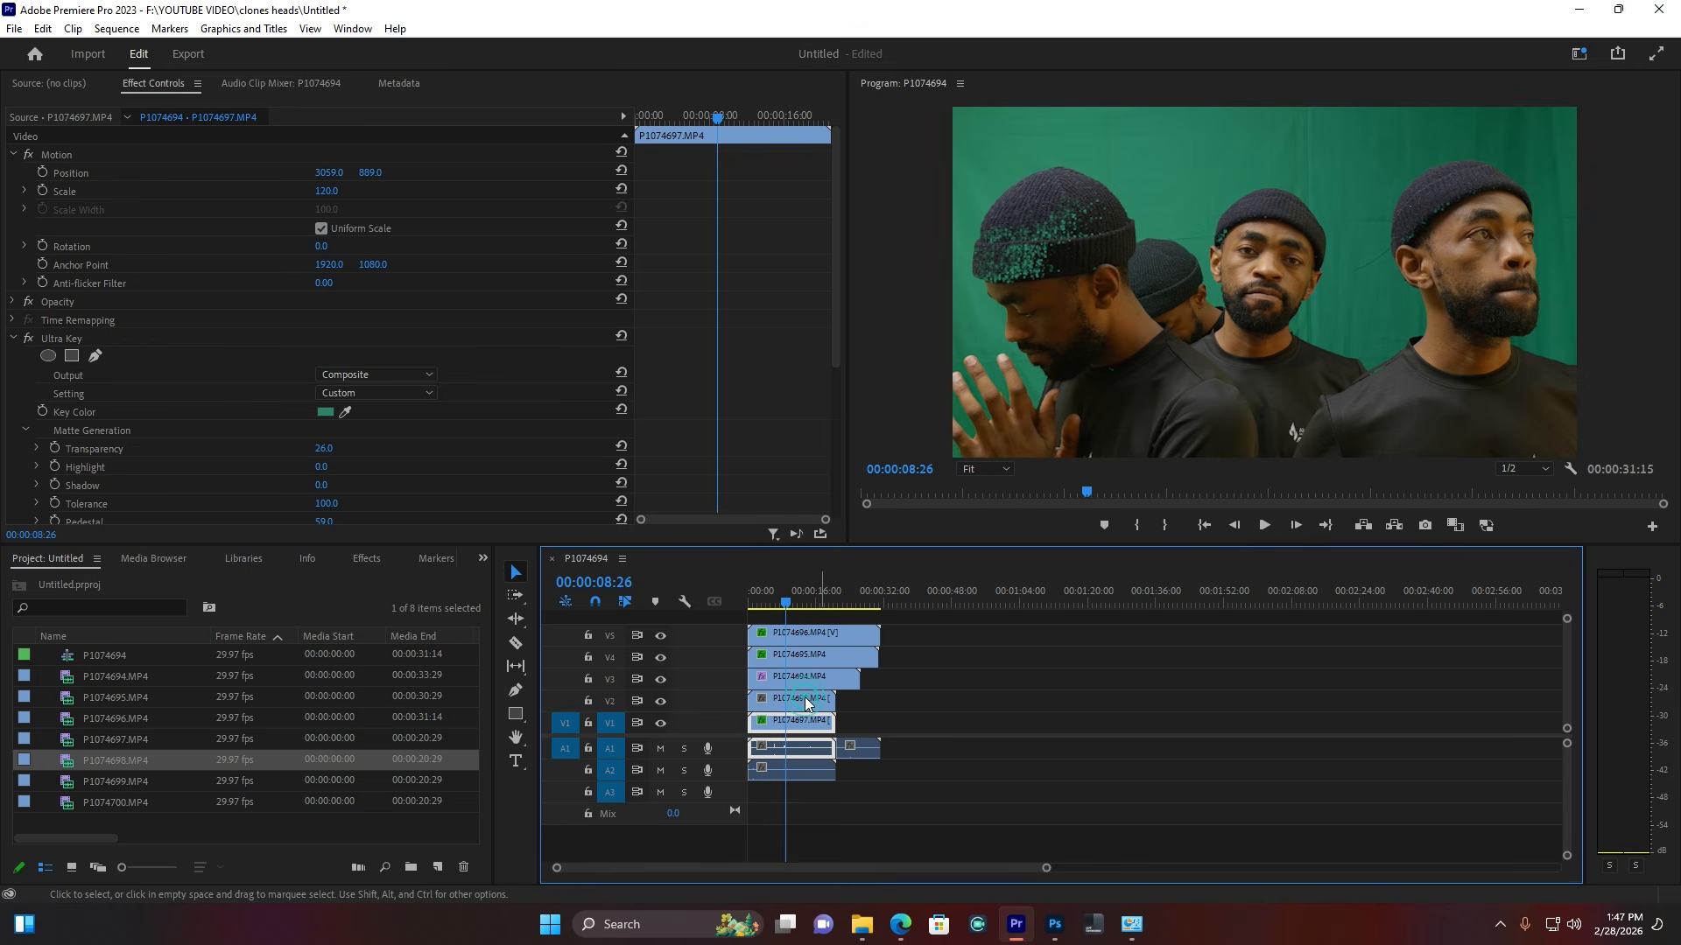
Step: Paste the Ultra Key onto P1074698 and set it to scale 113 at position 1601, 655
{"action": "left_click", "coordinate": [805, 696]}
{"action": "key", "text": "ctrl+v"}
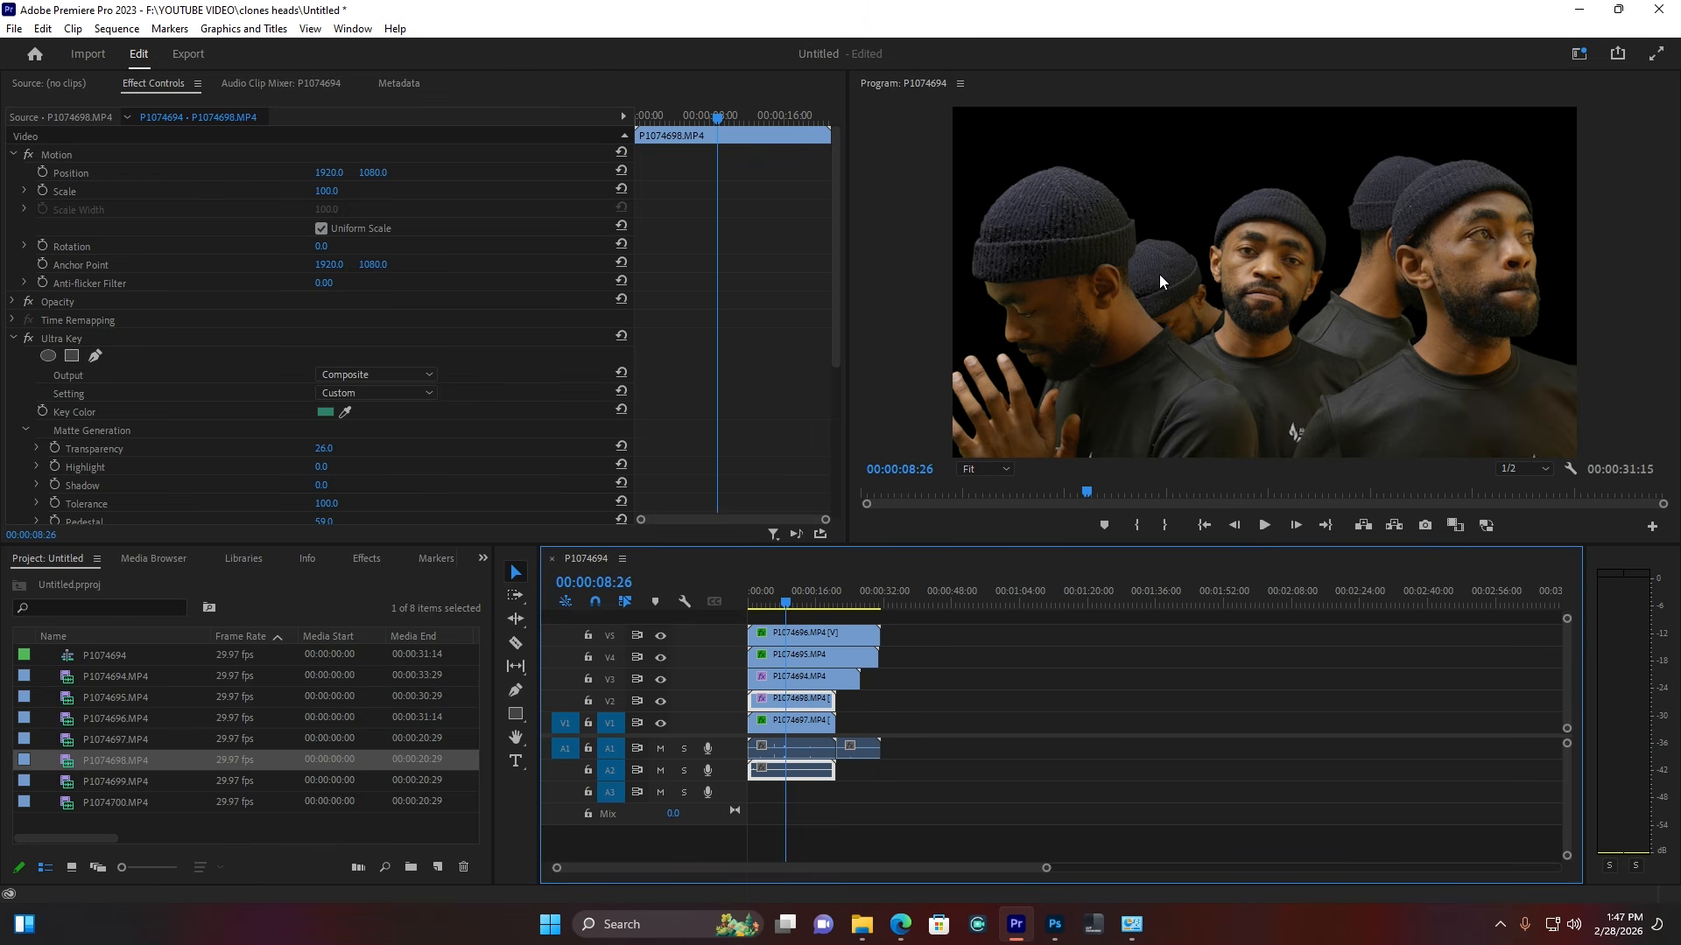
{"action": "left_click_drag", "start_coordinate": [331, 192], "coordinate": [374, 181]}
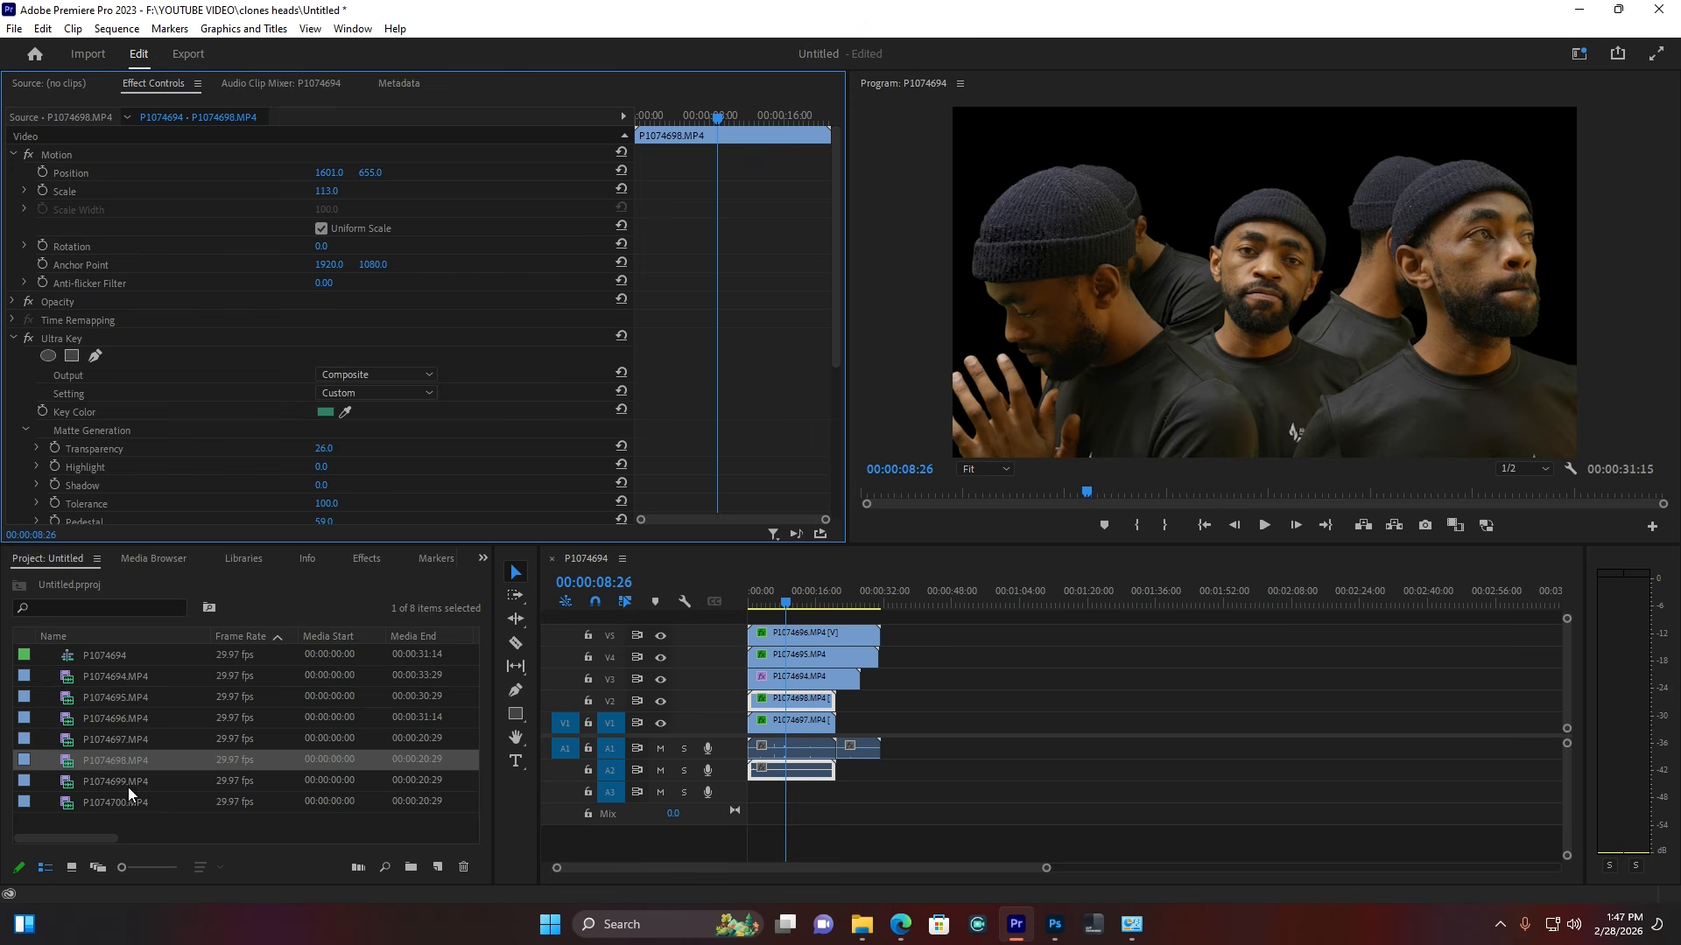
Step: Marquee-select all five clone clips, move them up one track, and deselect
{"action": "left_click_drag", "start_coordinate": [932, 631], "coordinate": [812, 684]}
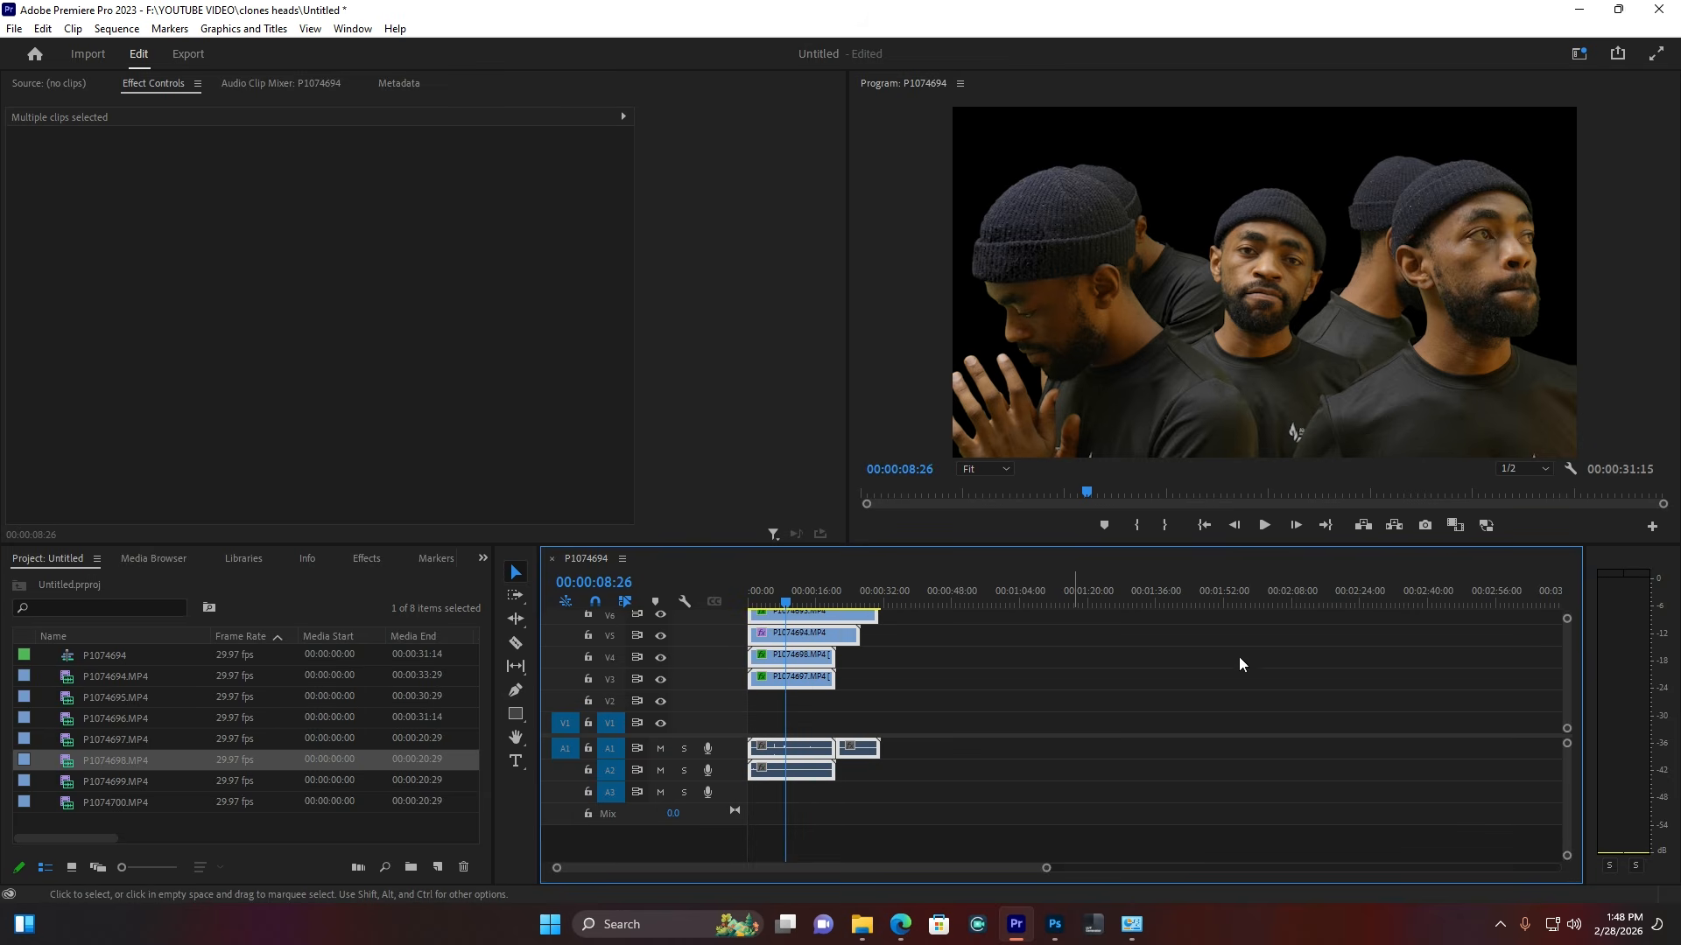
{"action": "left_click", "coordinate": [846, 770]}
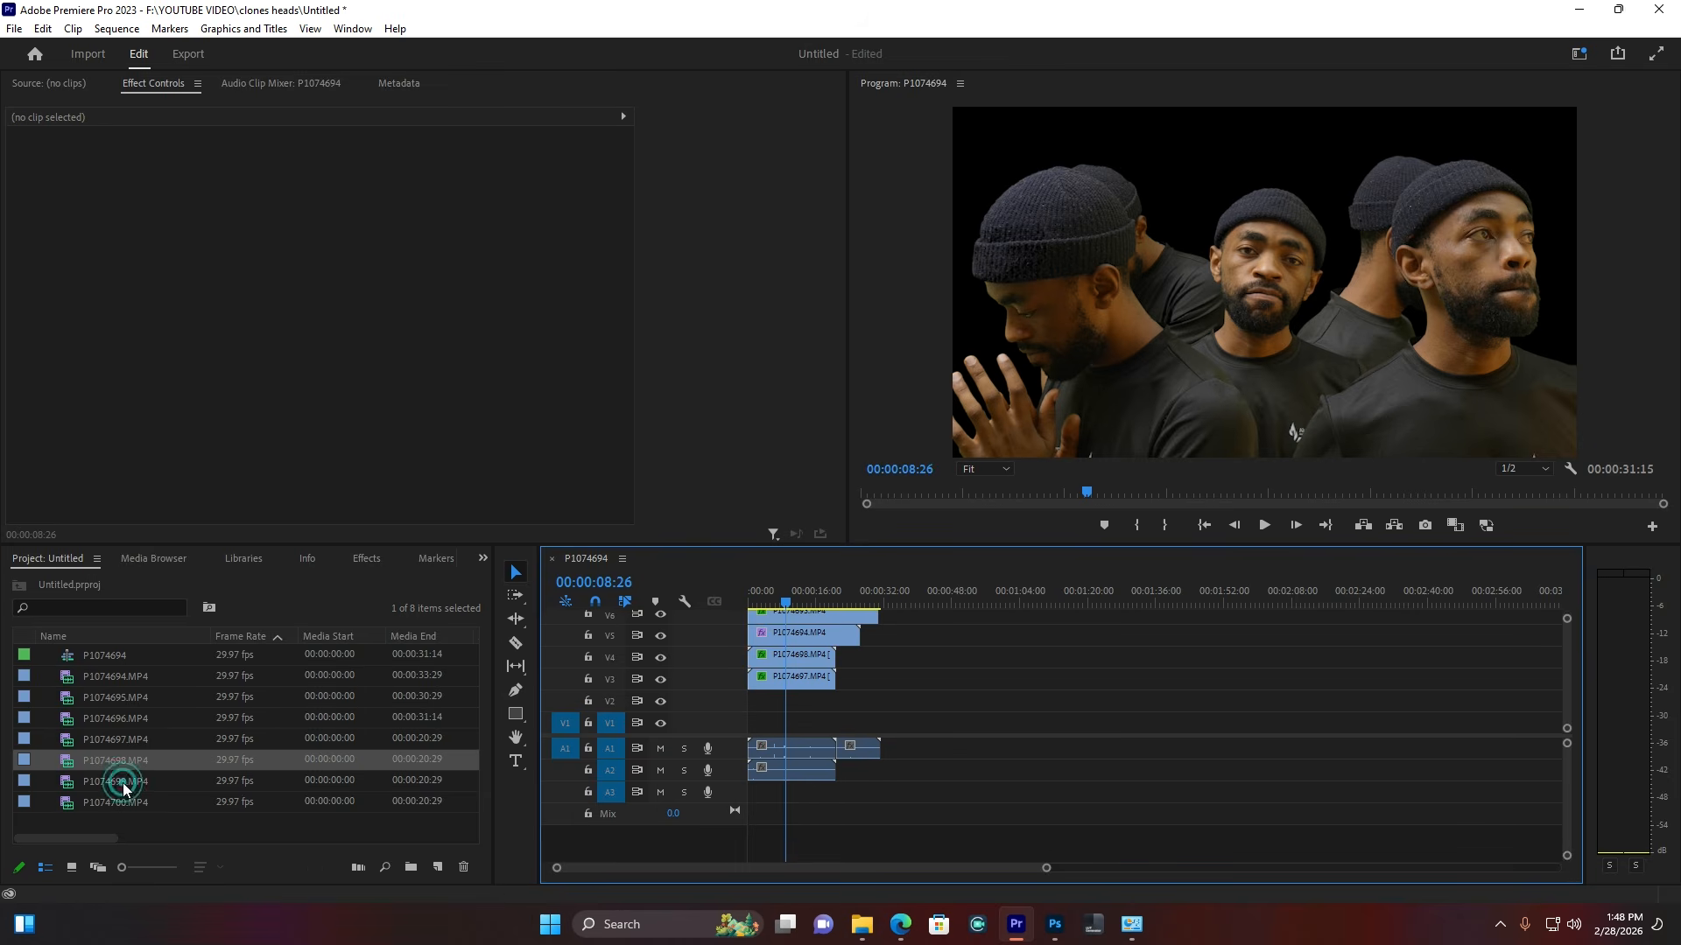
Step: Add P1074699 on V2, paste the Ultra Key onto it, and raise it to position 1716, 593
{"action": "left_click_drag", "start_coordinate": [123, 780], "coordinate": [734, 697]}
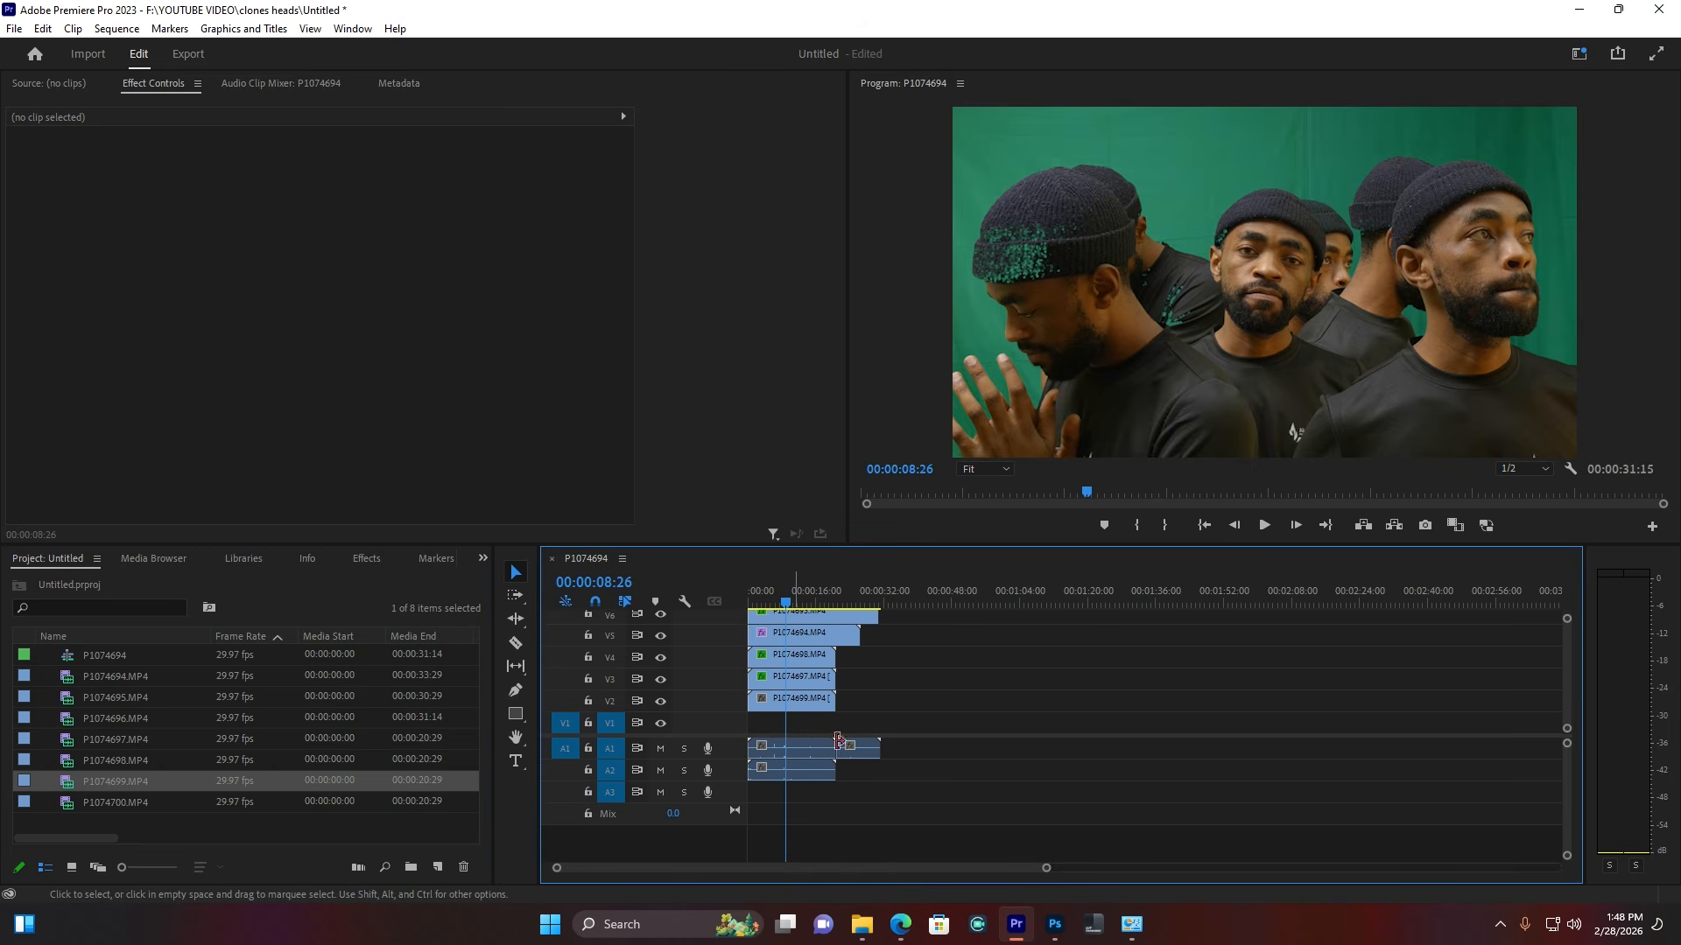
{"action": "left_click", "coordinate": [802, 701]}
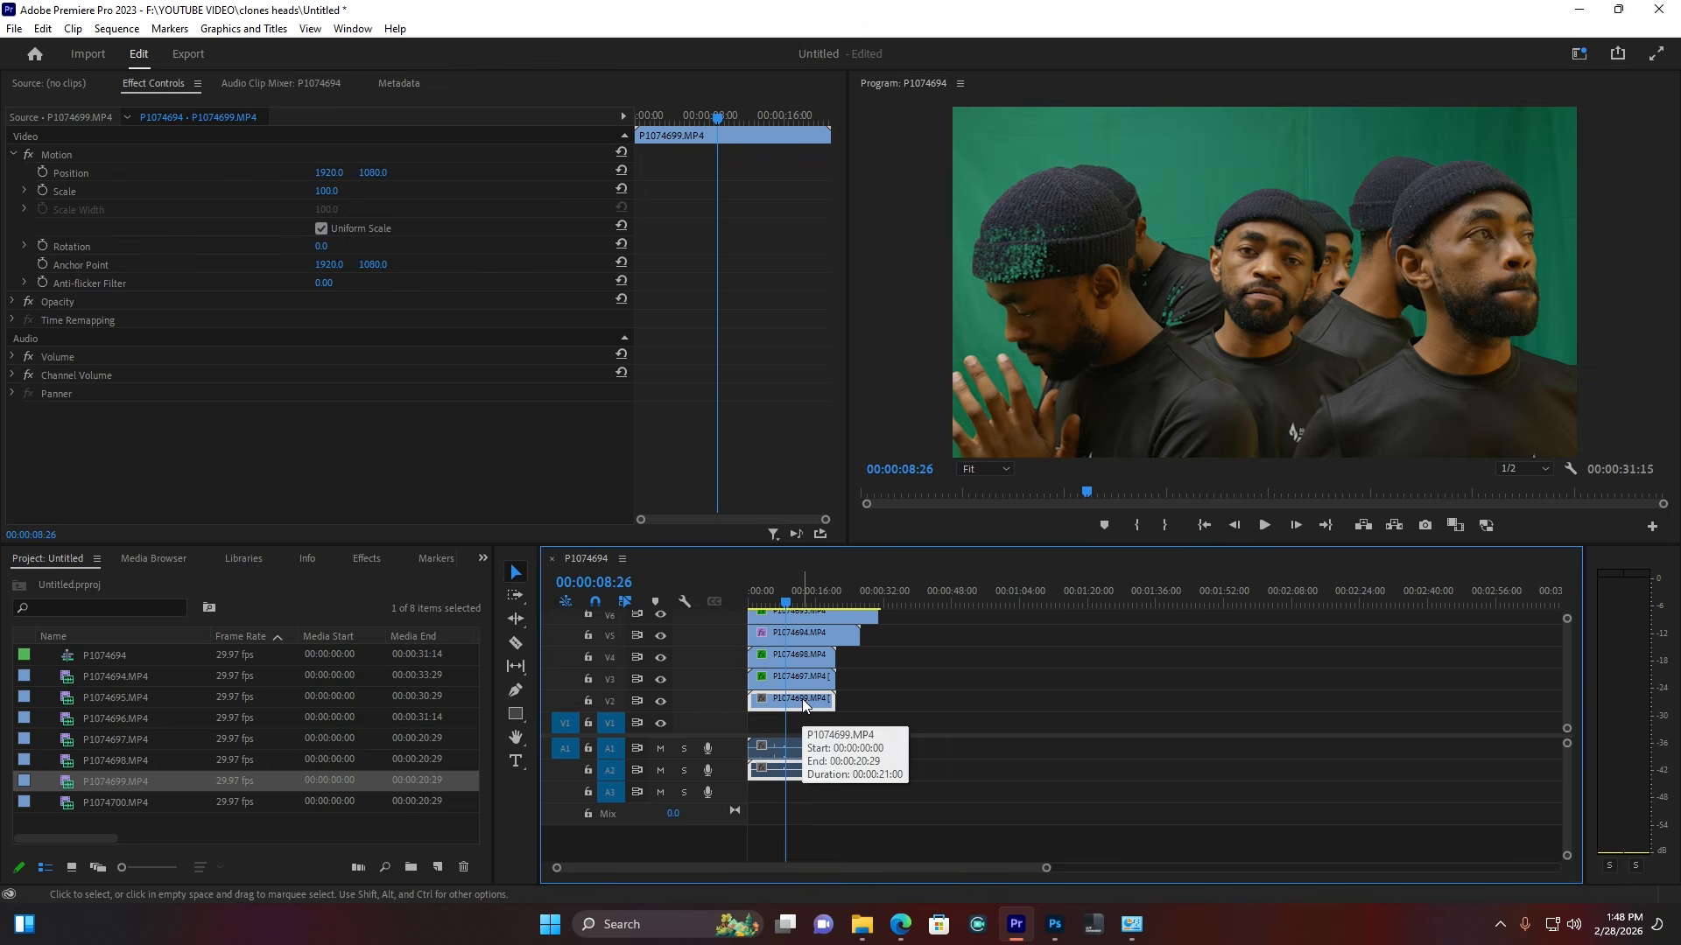
{"action": "key", "text": "ctrl+v"}
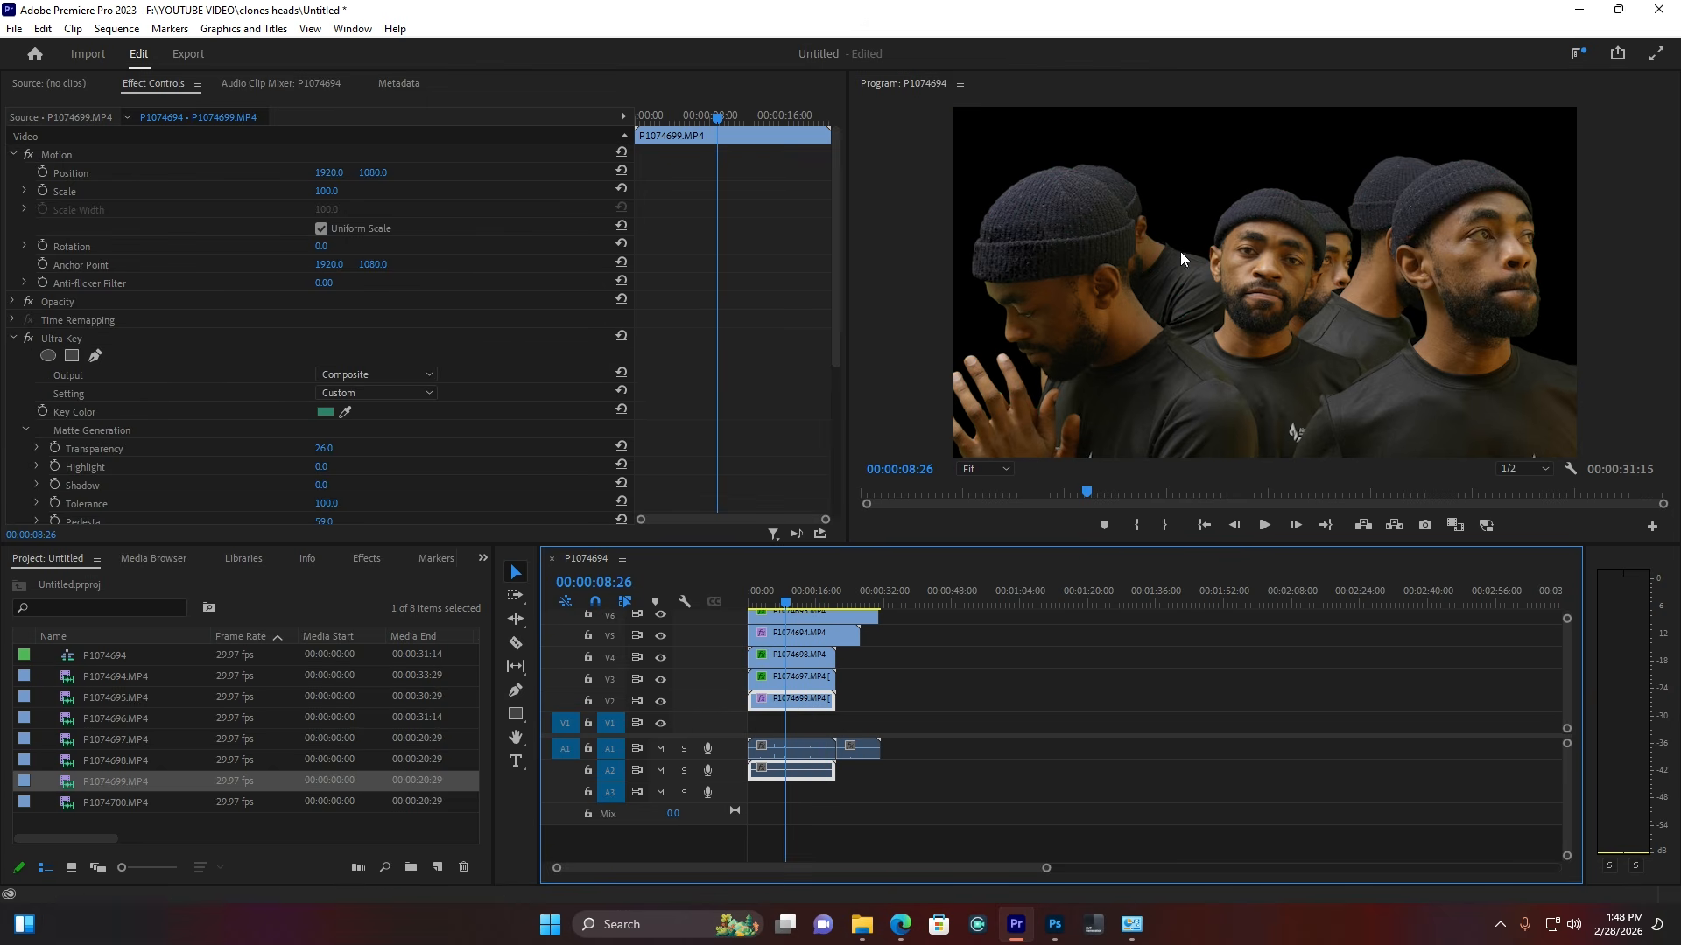
{"action": "left_click_drag", "start_coordinate": [375, 172], "coordinate": [162, 172]}
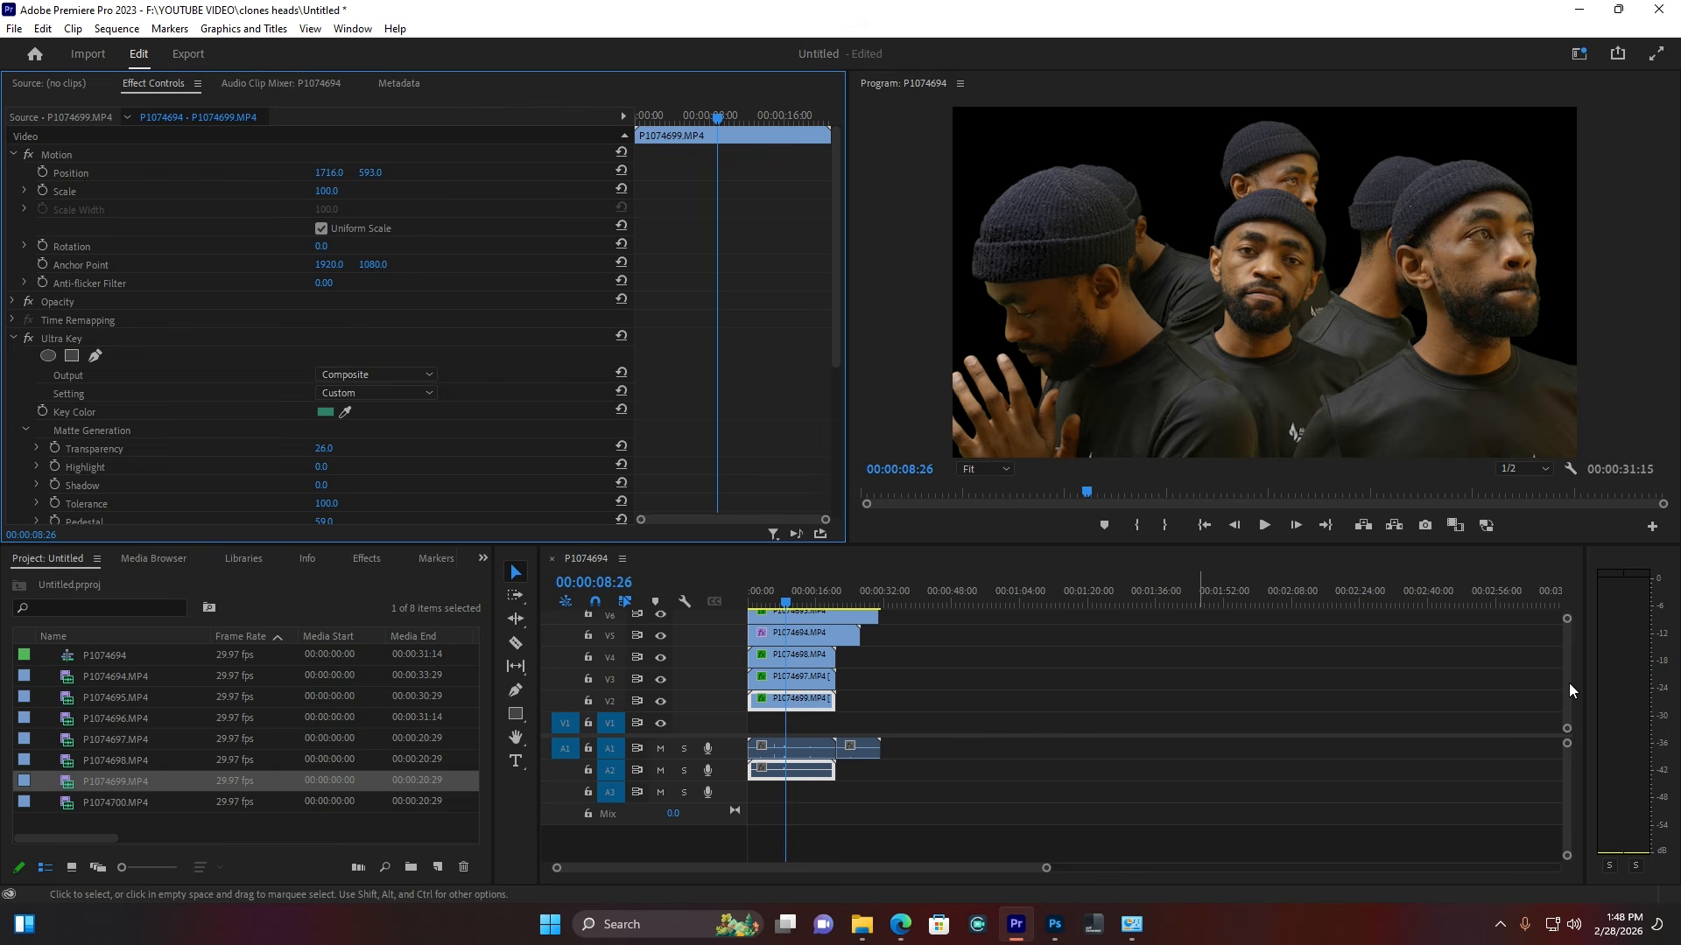
Step: Search 'gau' in Effects and drop Gaussian Blur onto the P1074696 clip
{"action": "left_click_drag", "start_coordinate": [1568, 683], "coordinate": [1572, 638]}
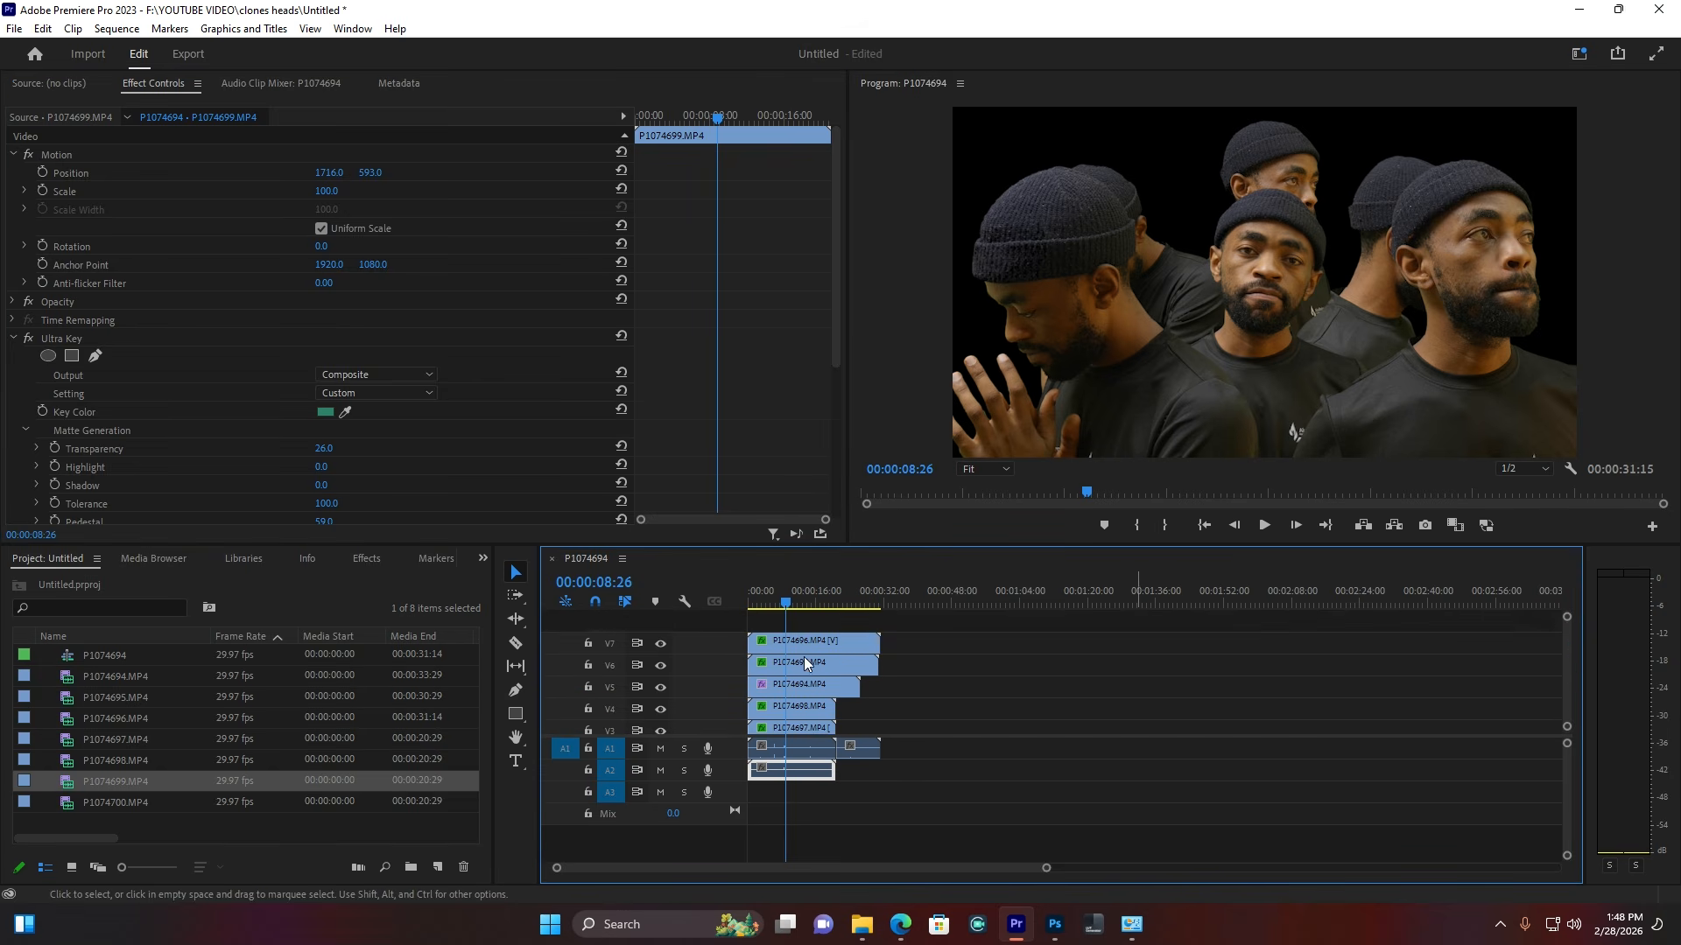
{"action": "left_click", "coordinate": [779, 650]}
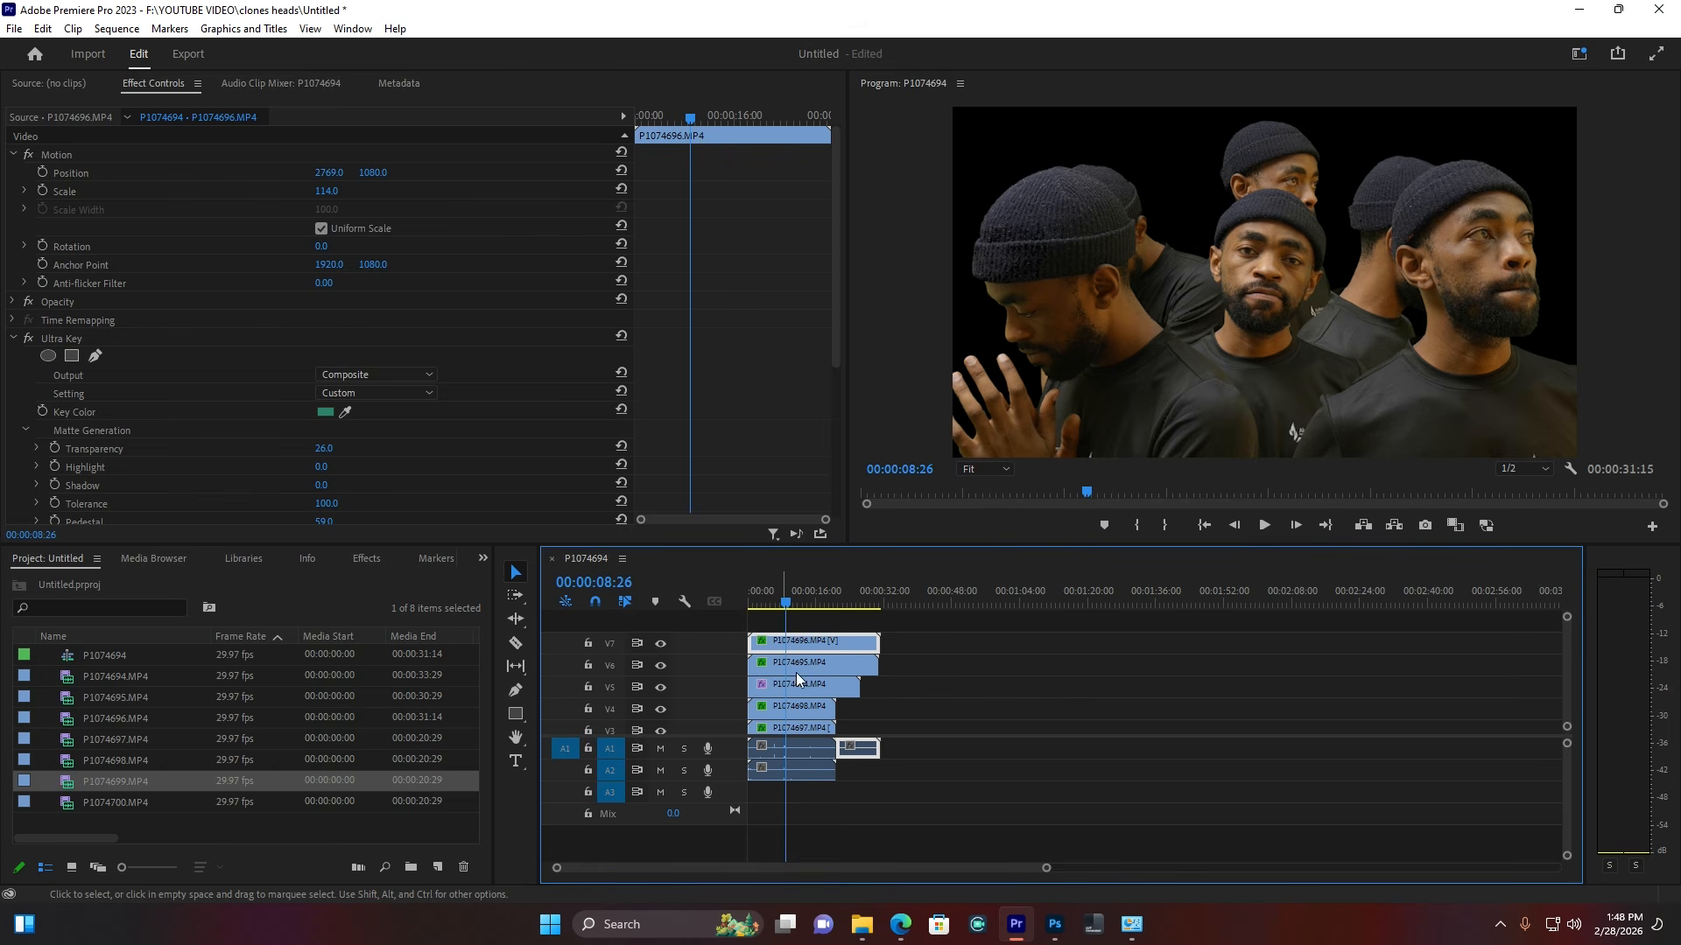
{"action": "left_click", "coordinate": [793, 665]}
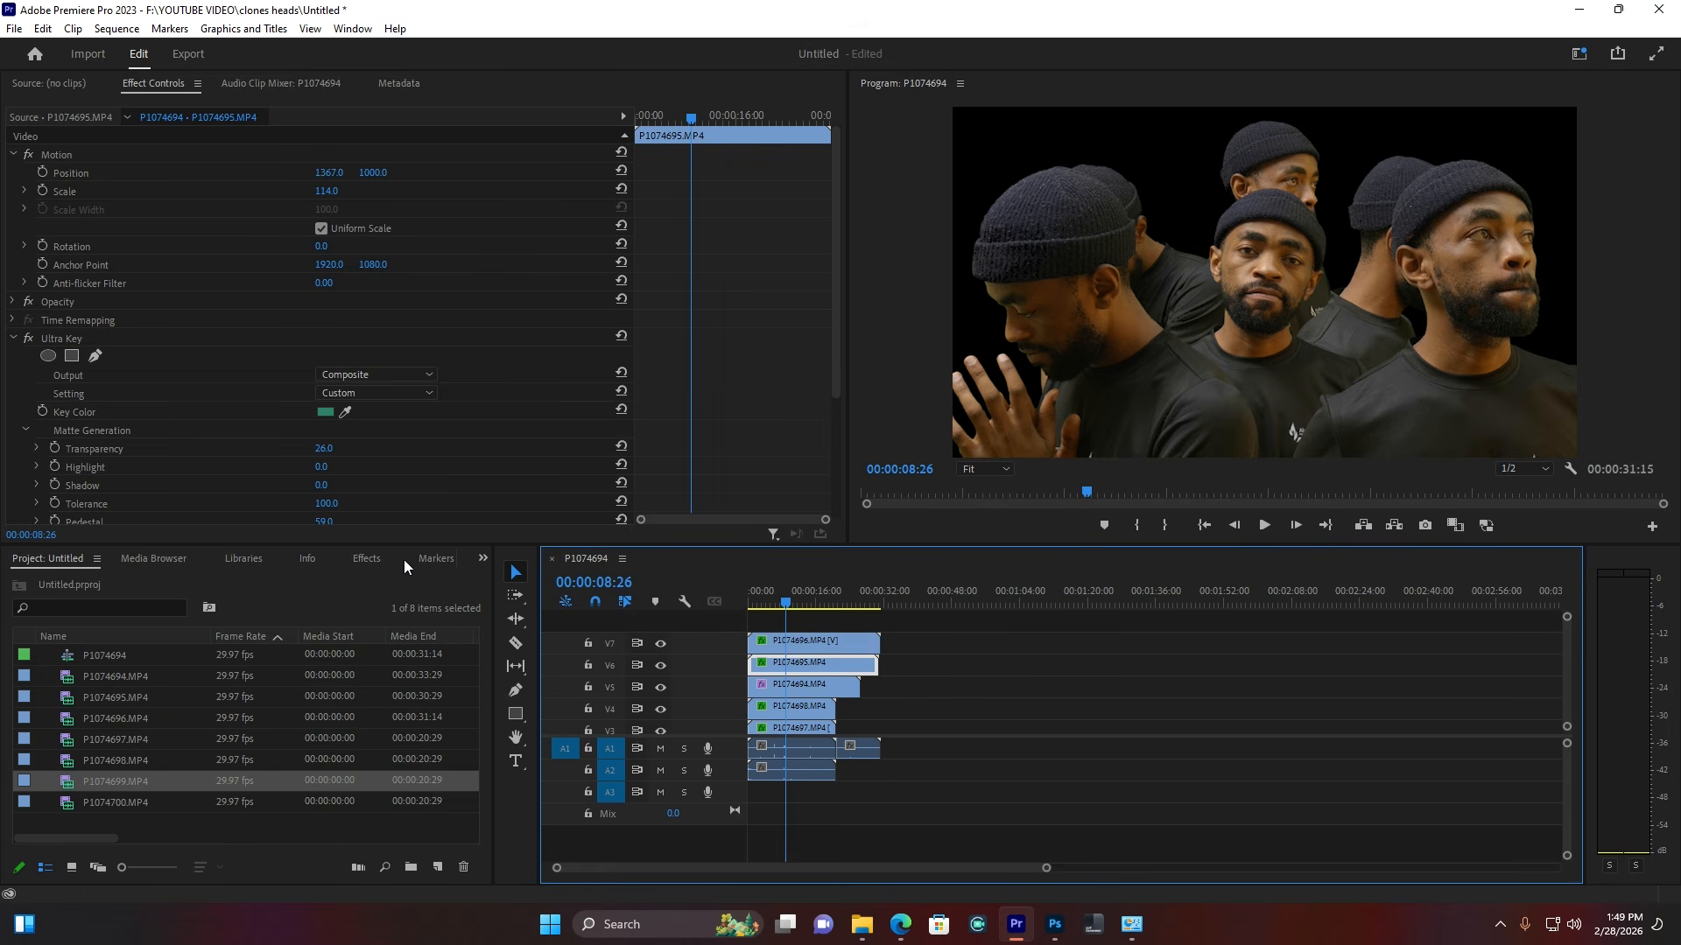
{"action": "left_click", "coordinate": [367, 560]}
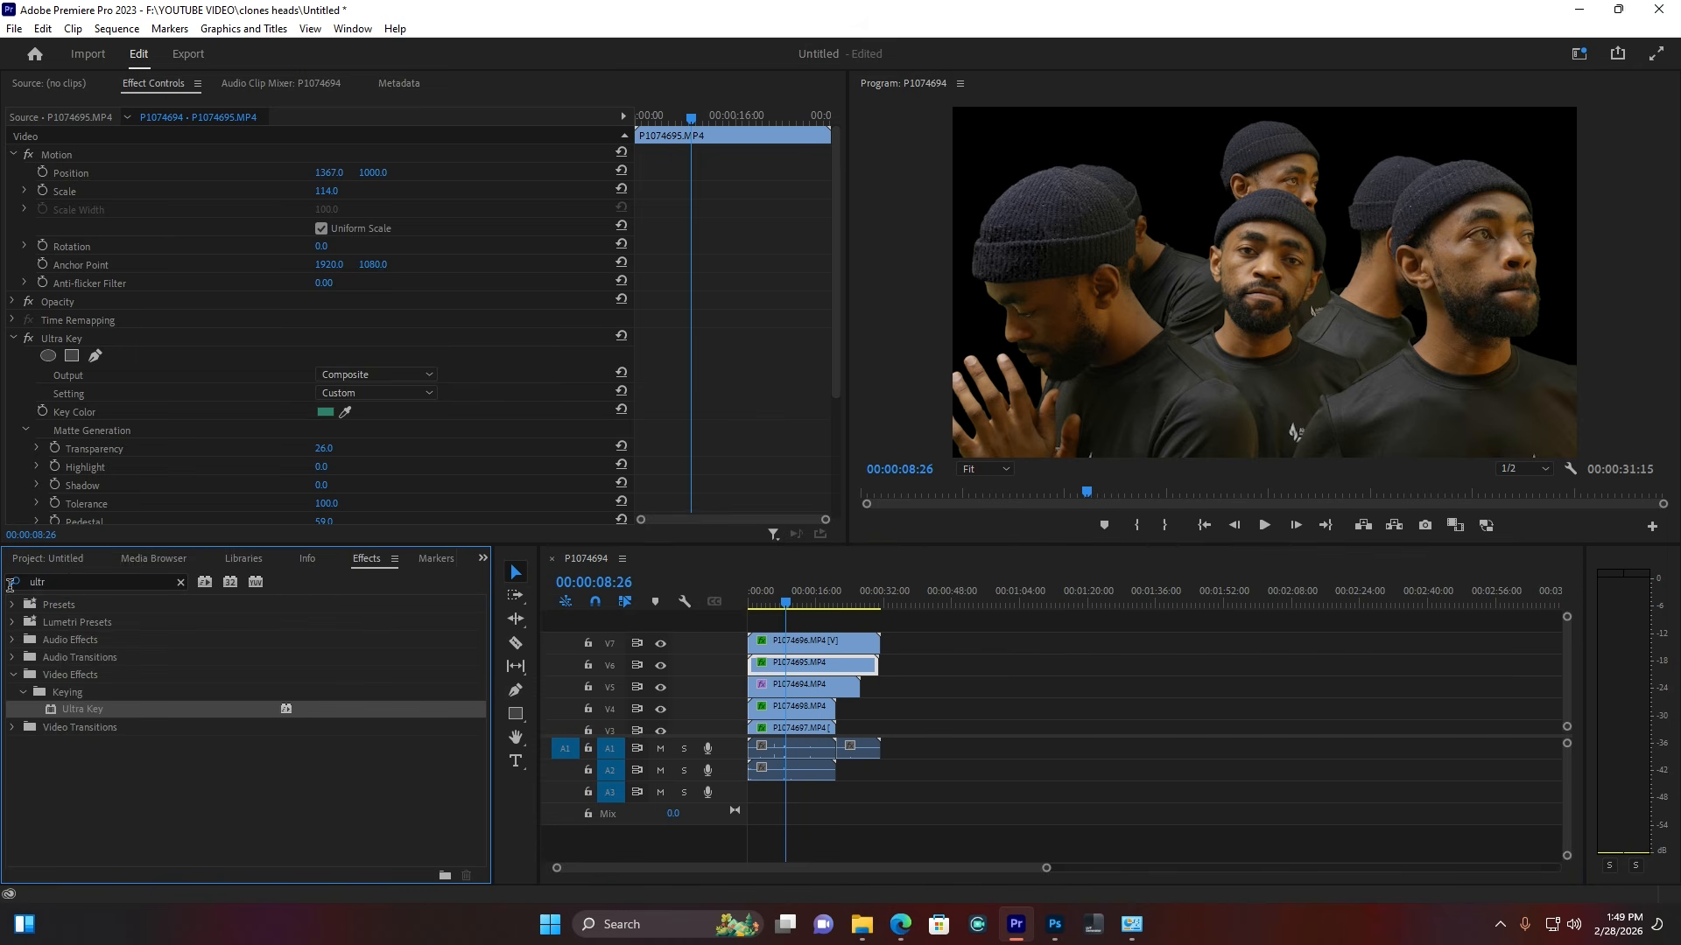
{"action": "left_click", "coordinate": [11, 589]}
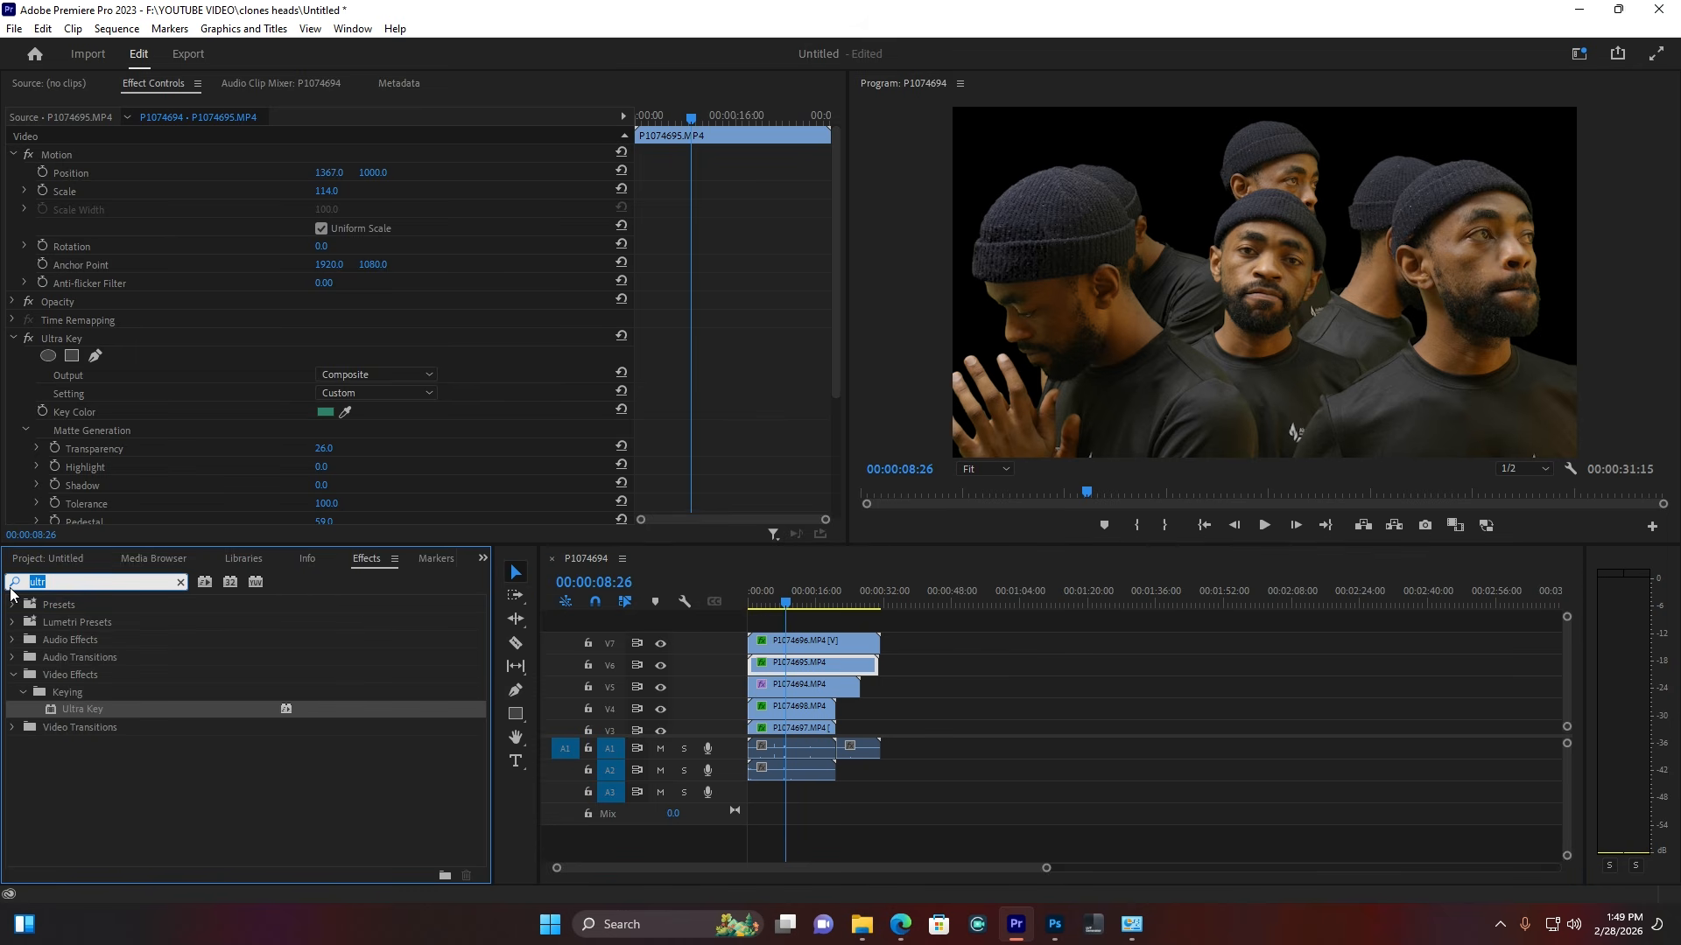
{"action": "type", "text": "gau"}
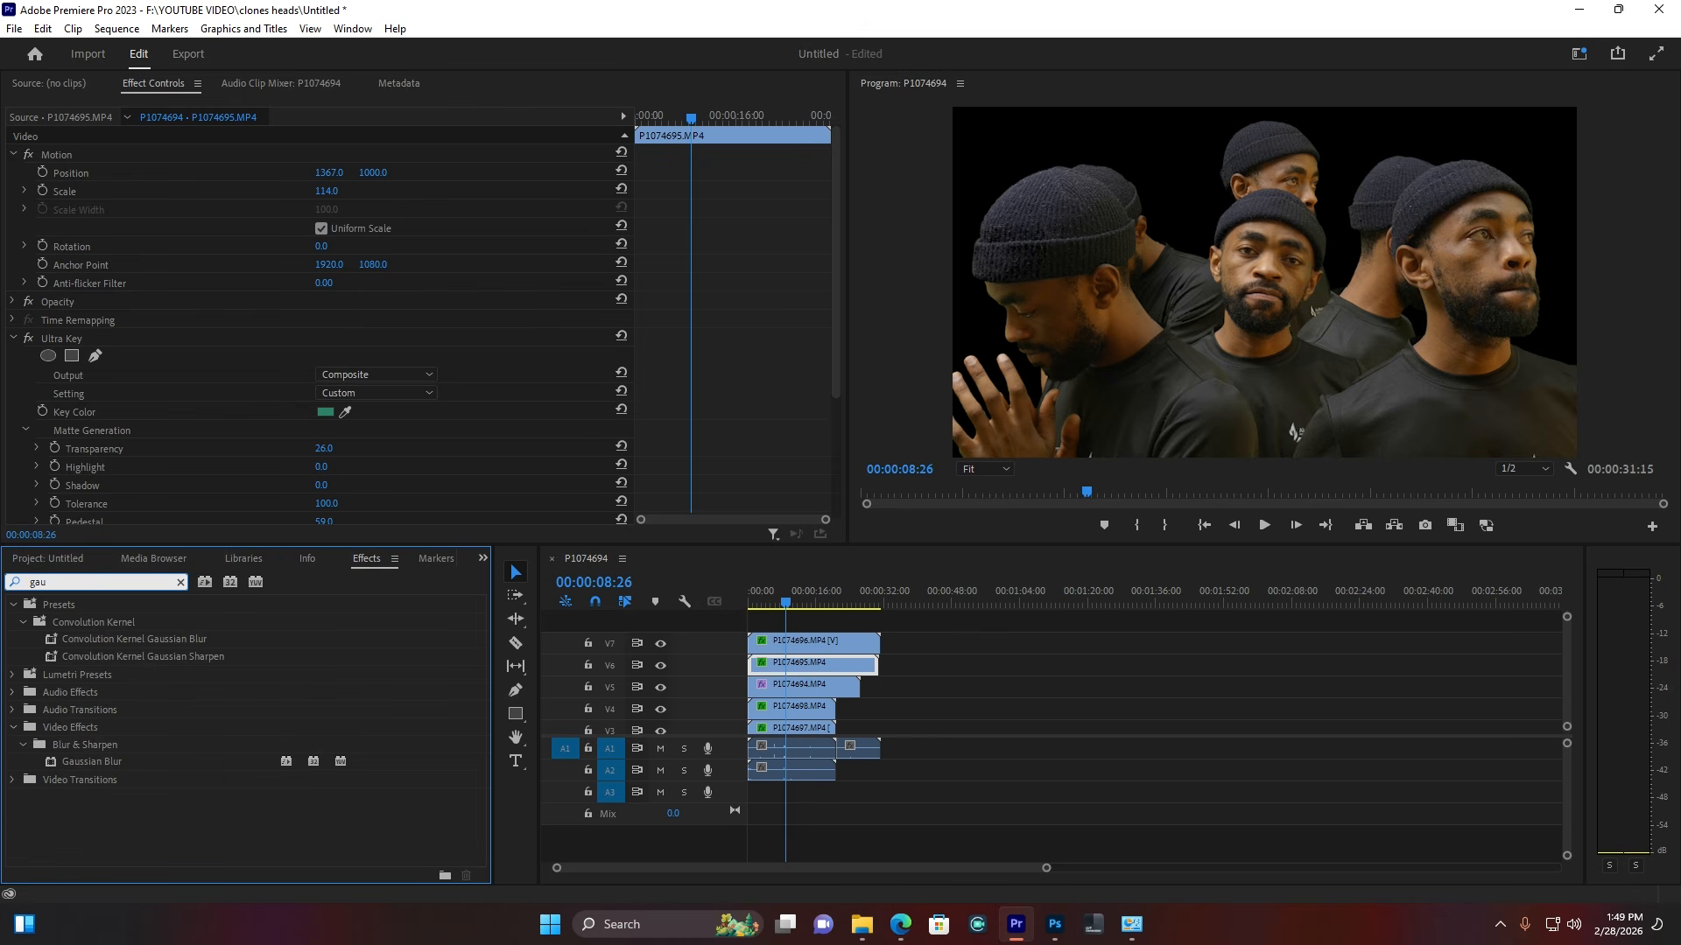
{"action": "left_click_drag", "start_coordinate": [104, 763], "coordinate": [801, 645]}
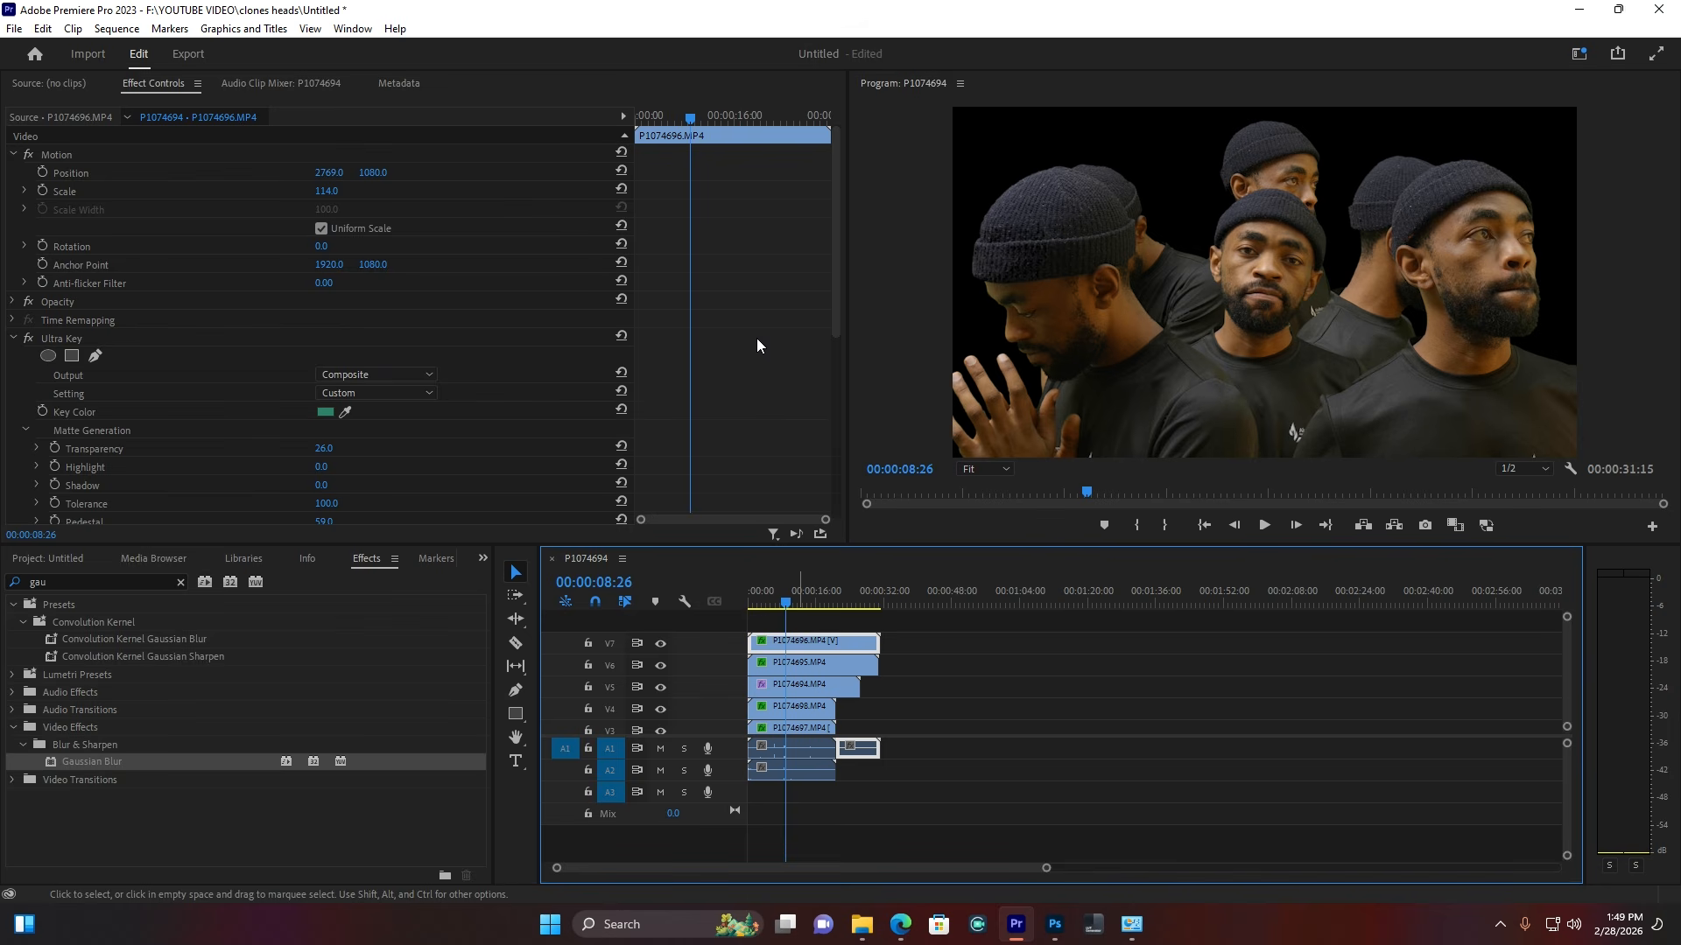
Step: Set the Gaussian Blur Blurriness on P1074696 to 20, after briefly trying 4
{"action": "scroll", "coordinate": [821, 333], "scroll_direction": "down", "scroll_amount": 5}
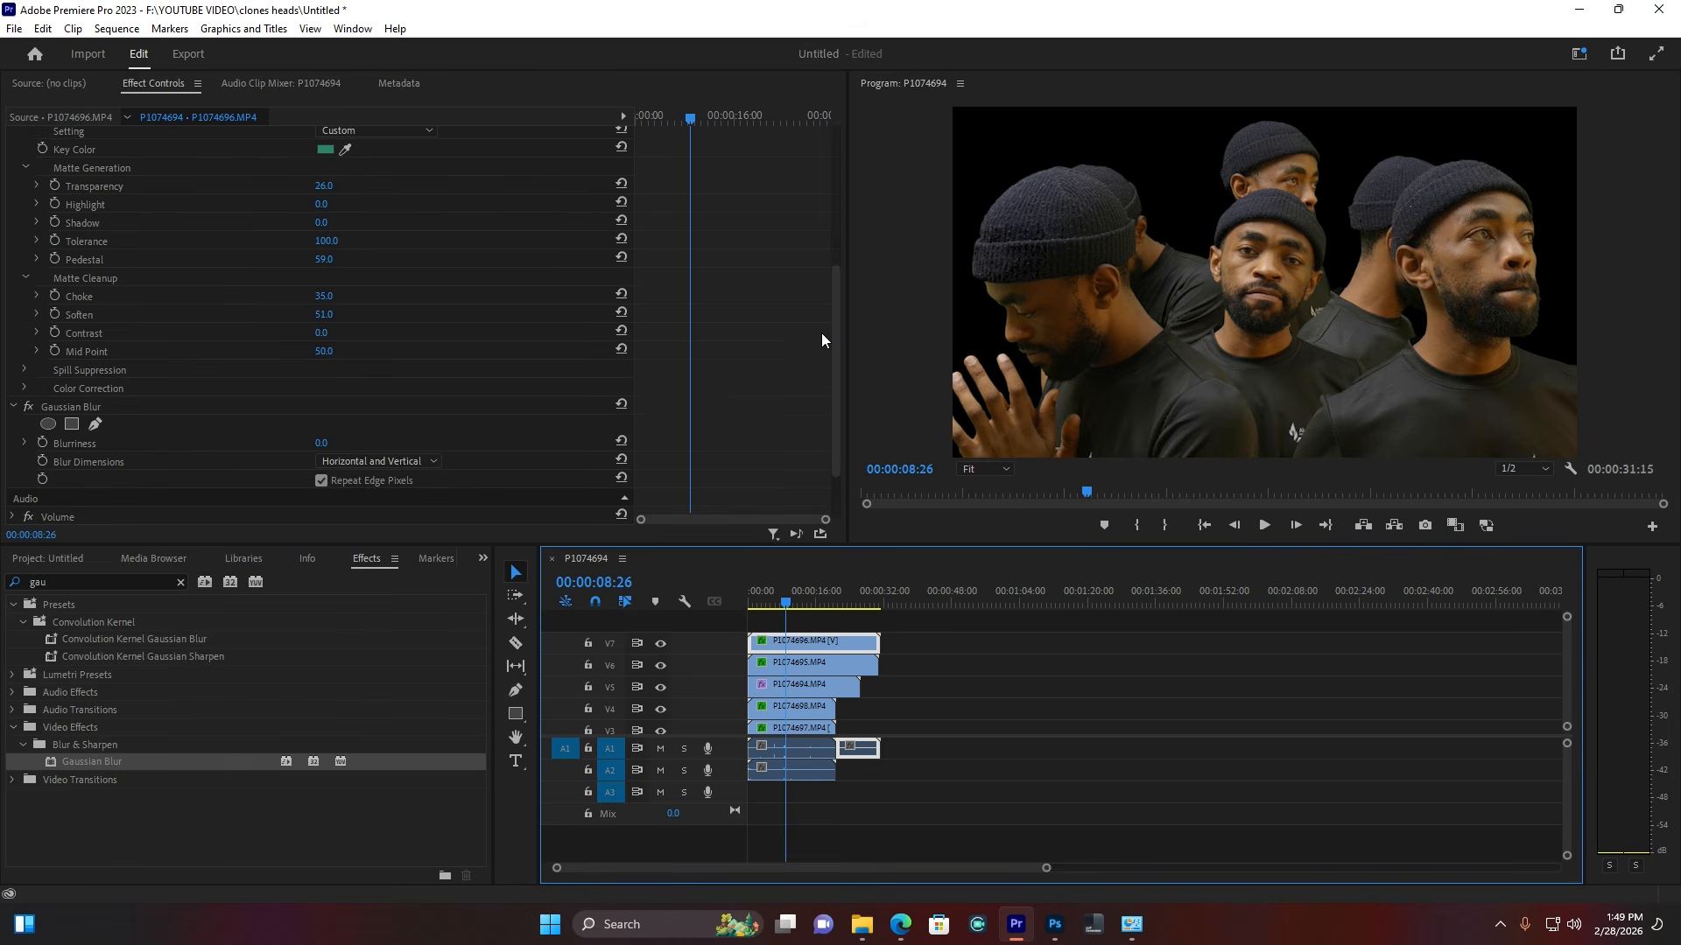
{"action": "left_click", "coordinate": [326, 443]}
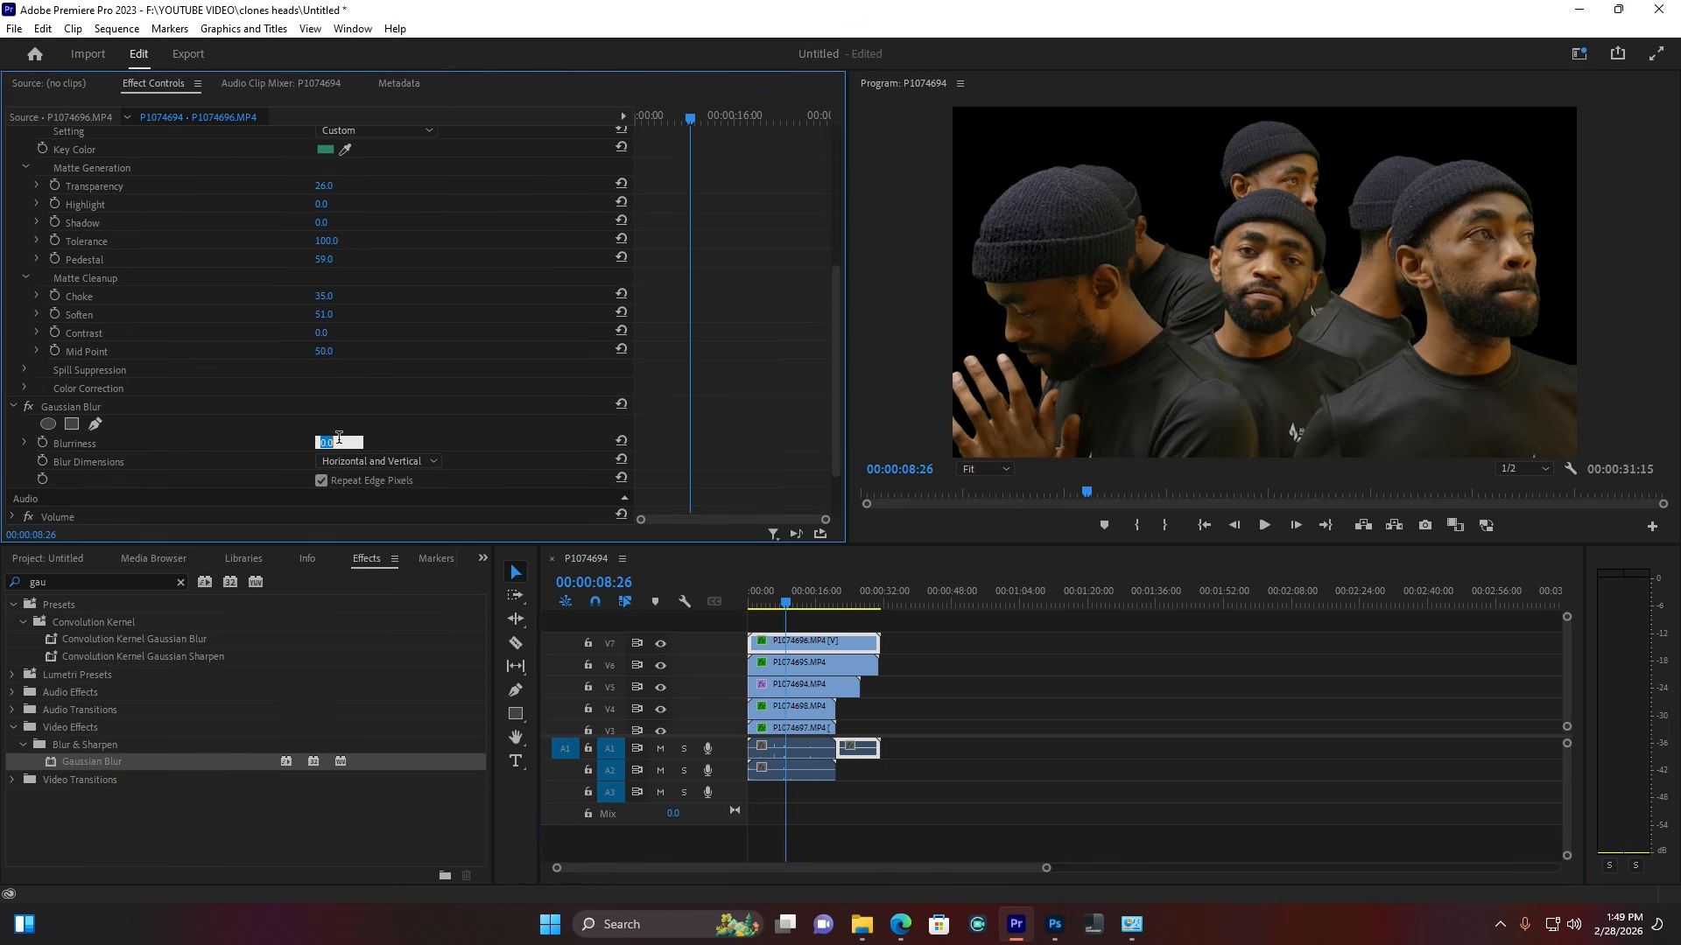
{"action": "type", "text": "4"}
{"action": "left_click", "coordinate": [430, 415]}
{"action": "left_click_drag", "start_coordinate": [326, 443], "coordinate": [328, 443]}
{"action": "left_click", "coordinate": [323, 443]}
{"action": "left_click", "coordinate": [328, 443]}
{"action": "type", "text": "20"}
{"action": "key", "text": "Return"}
{"action": "left_click", "coordinate": [77, 407]}
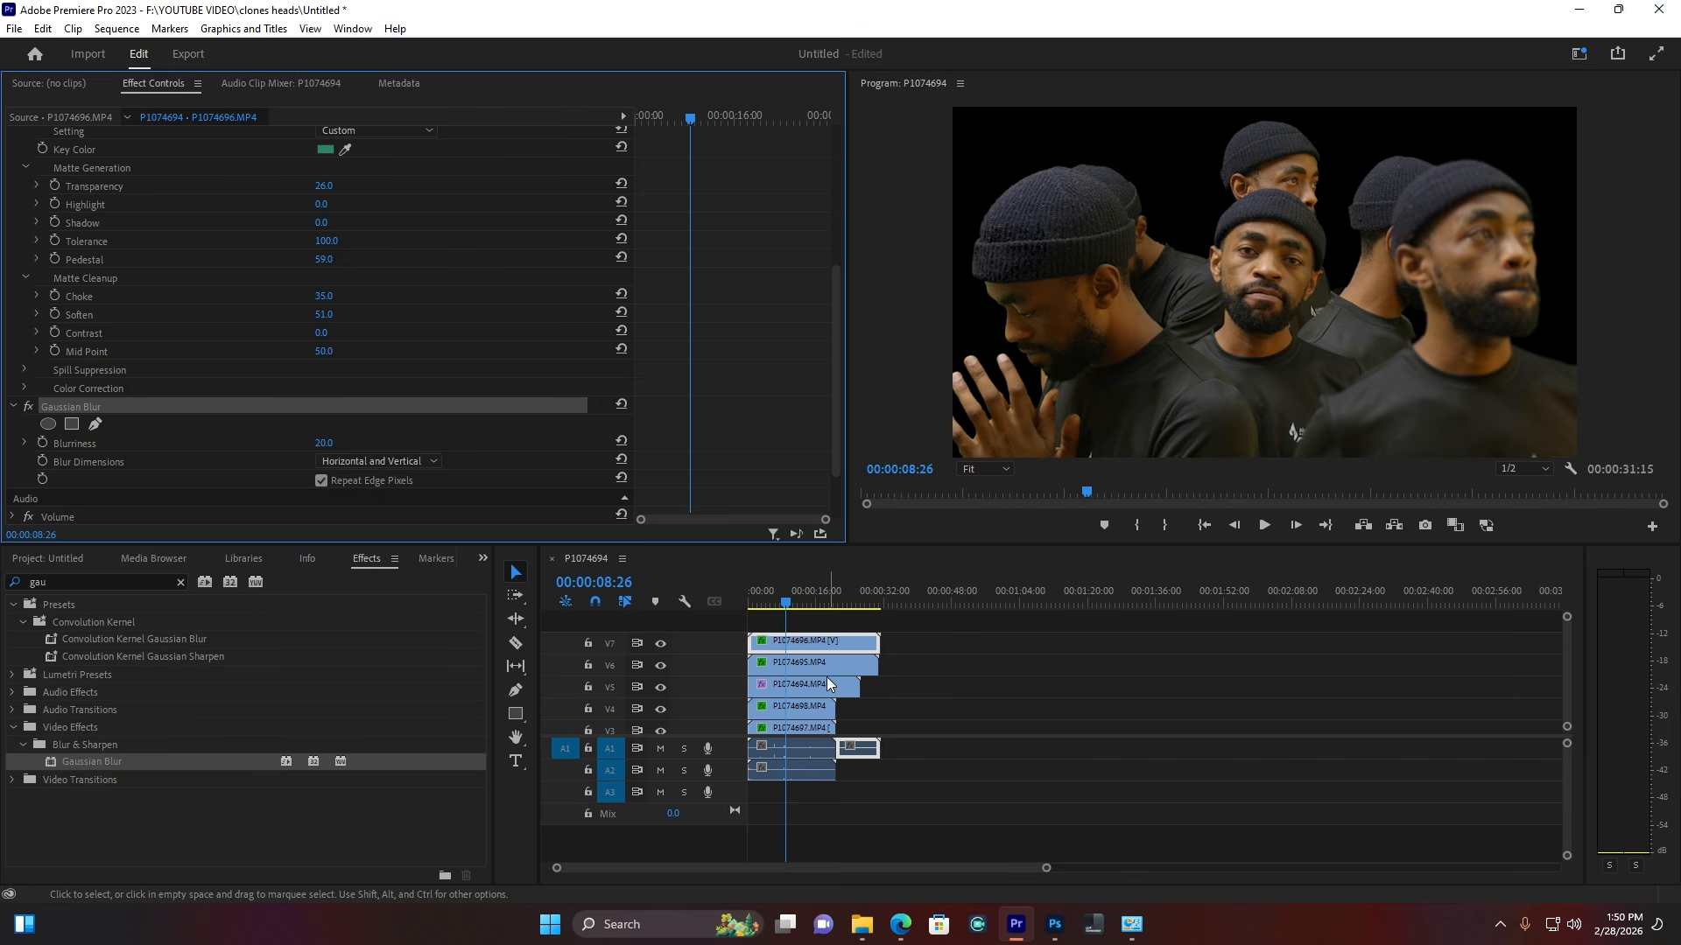
{"action": "left_click", "coordinate": [854, 664]}
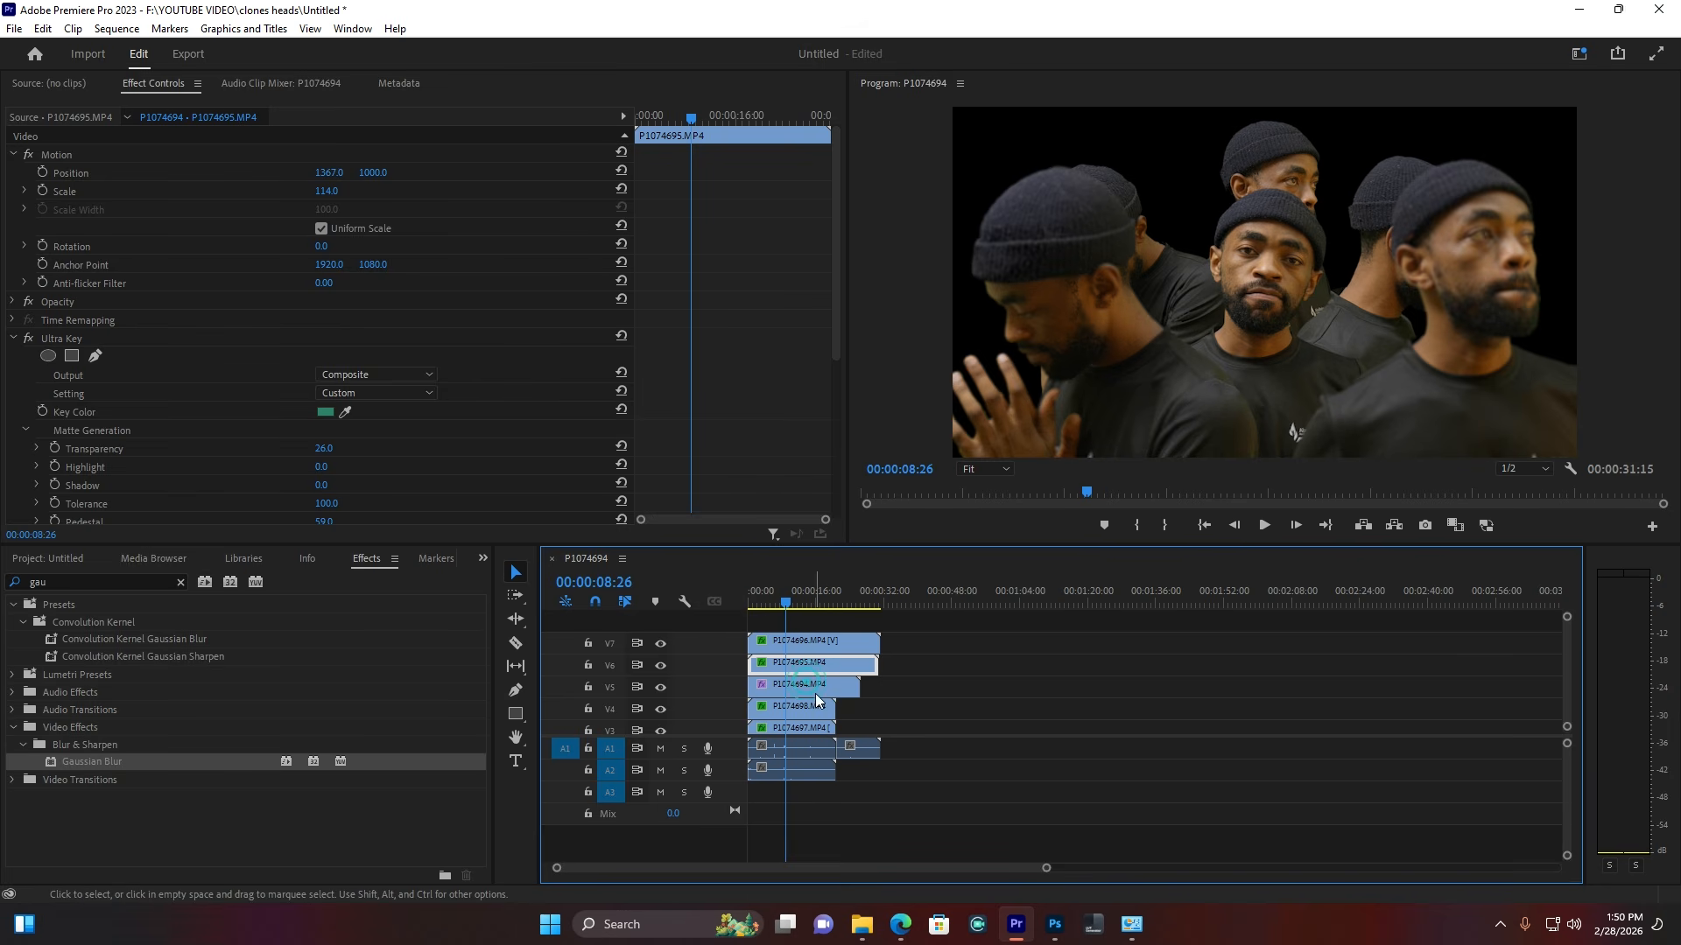
{"action": "left_click", "coordinate": [804, 715]}
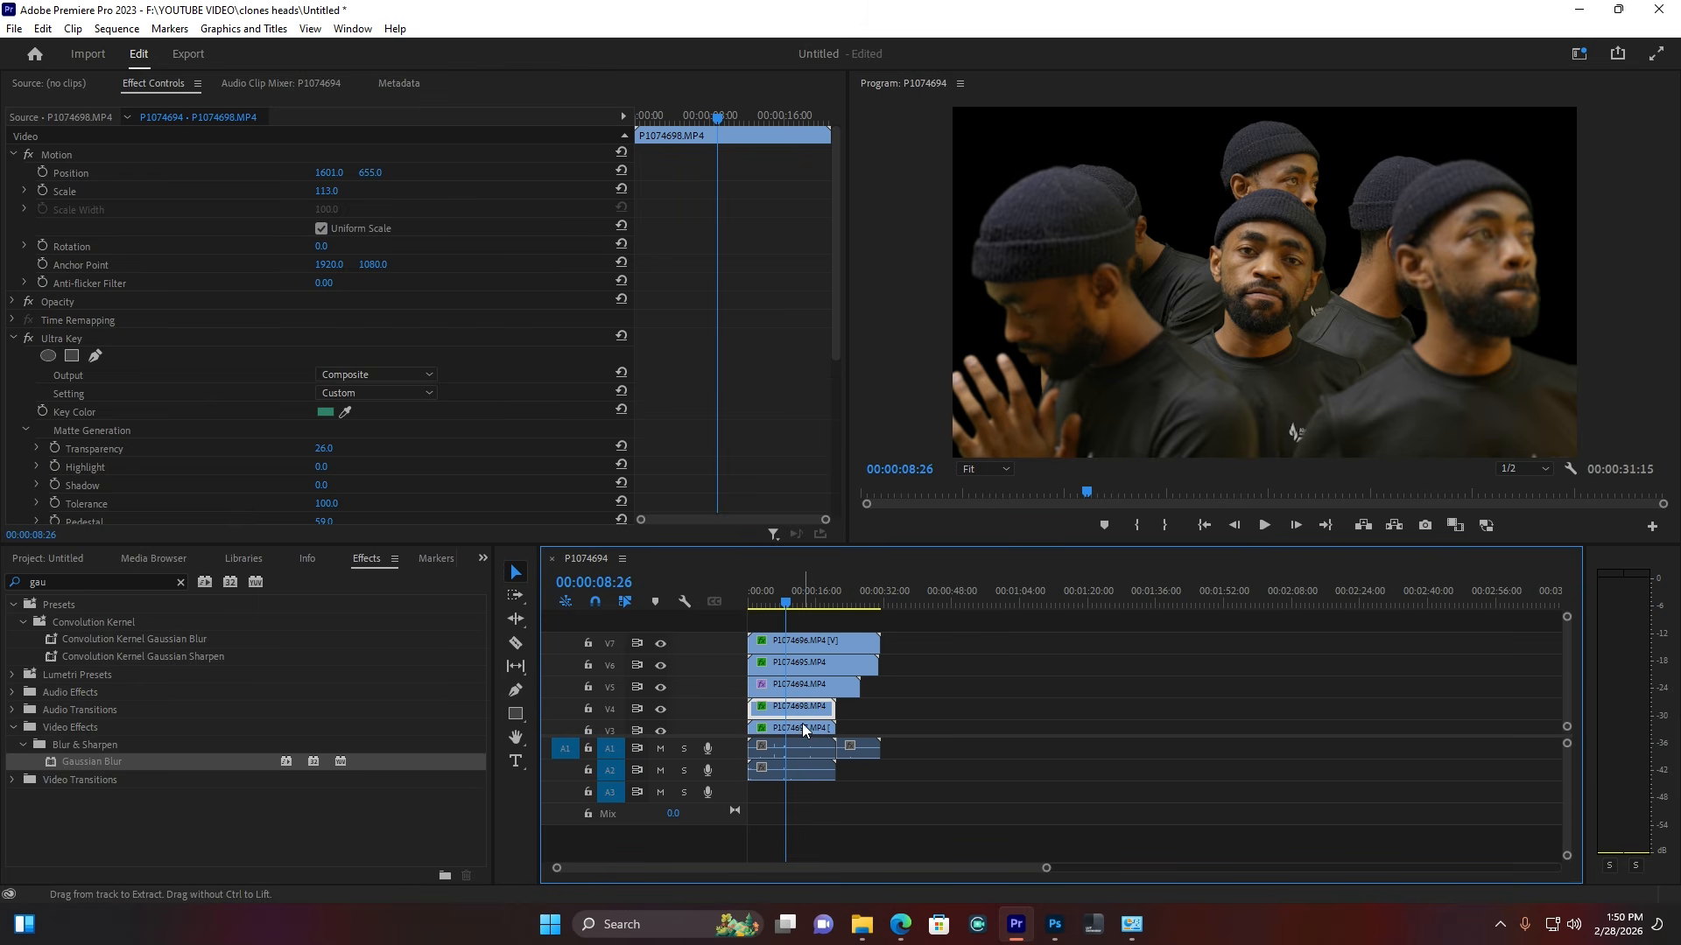
{"action": "left_click", "coordinate": [803, 730]}
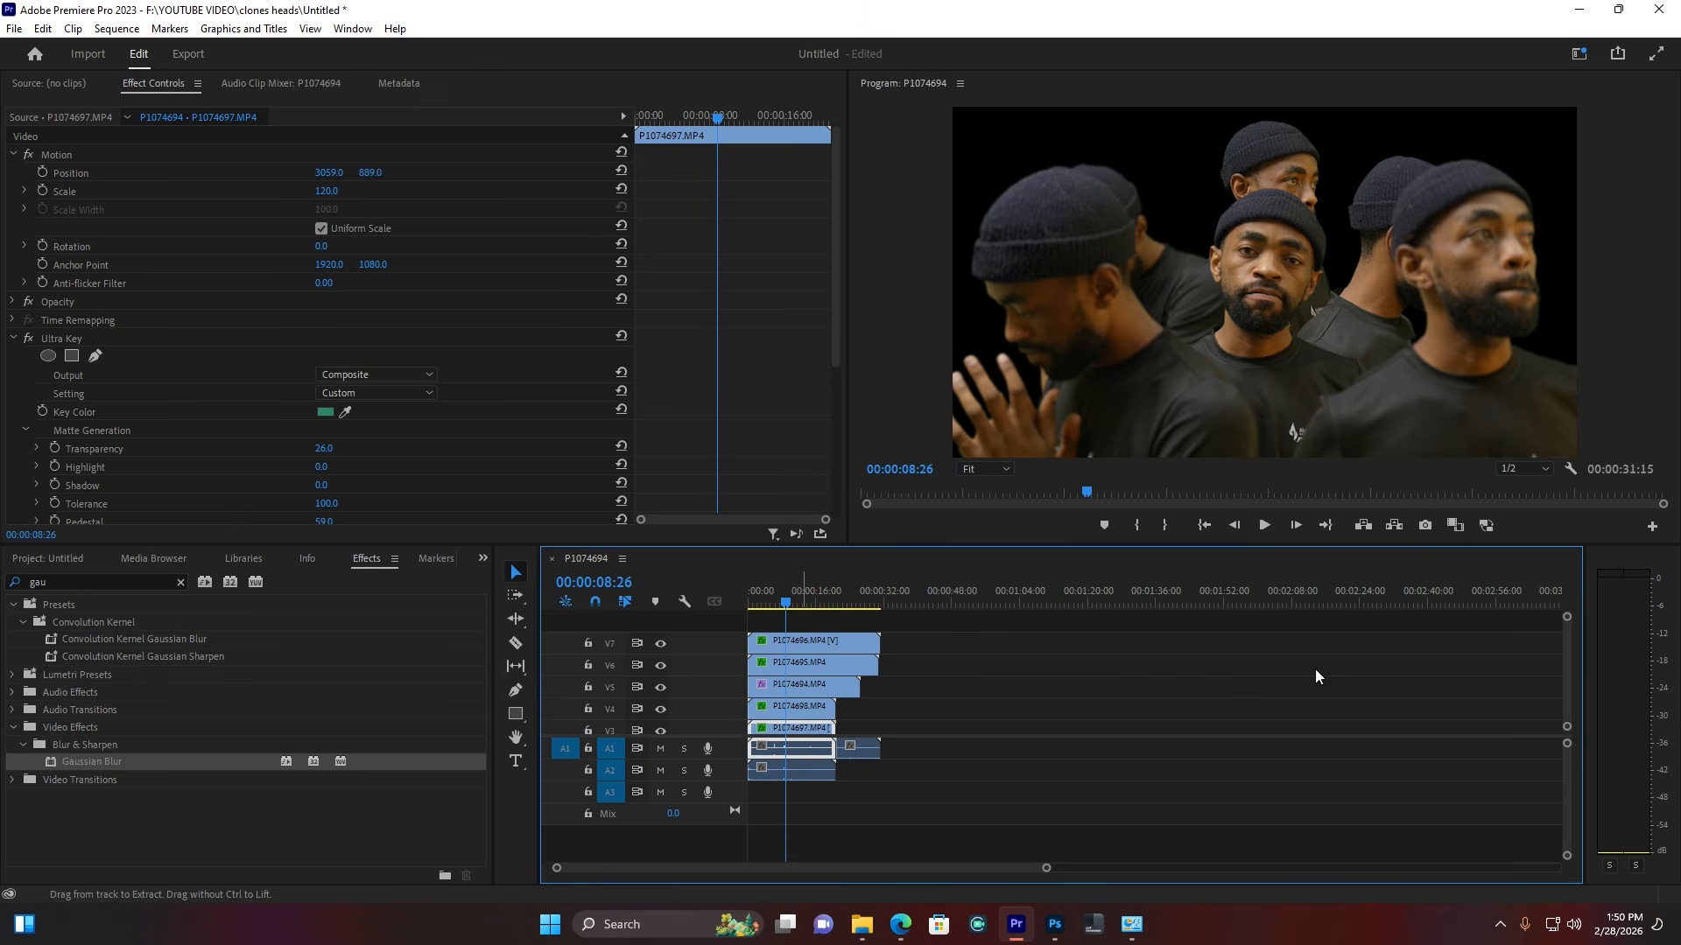
{"action": "left_click", "coordinate": [1569, 653]}
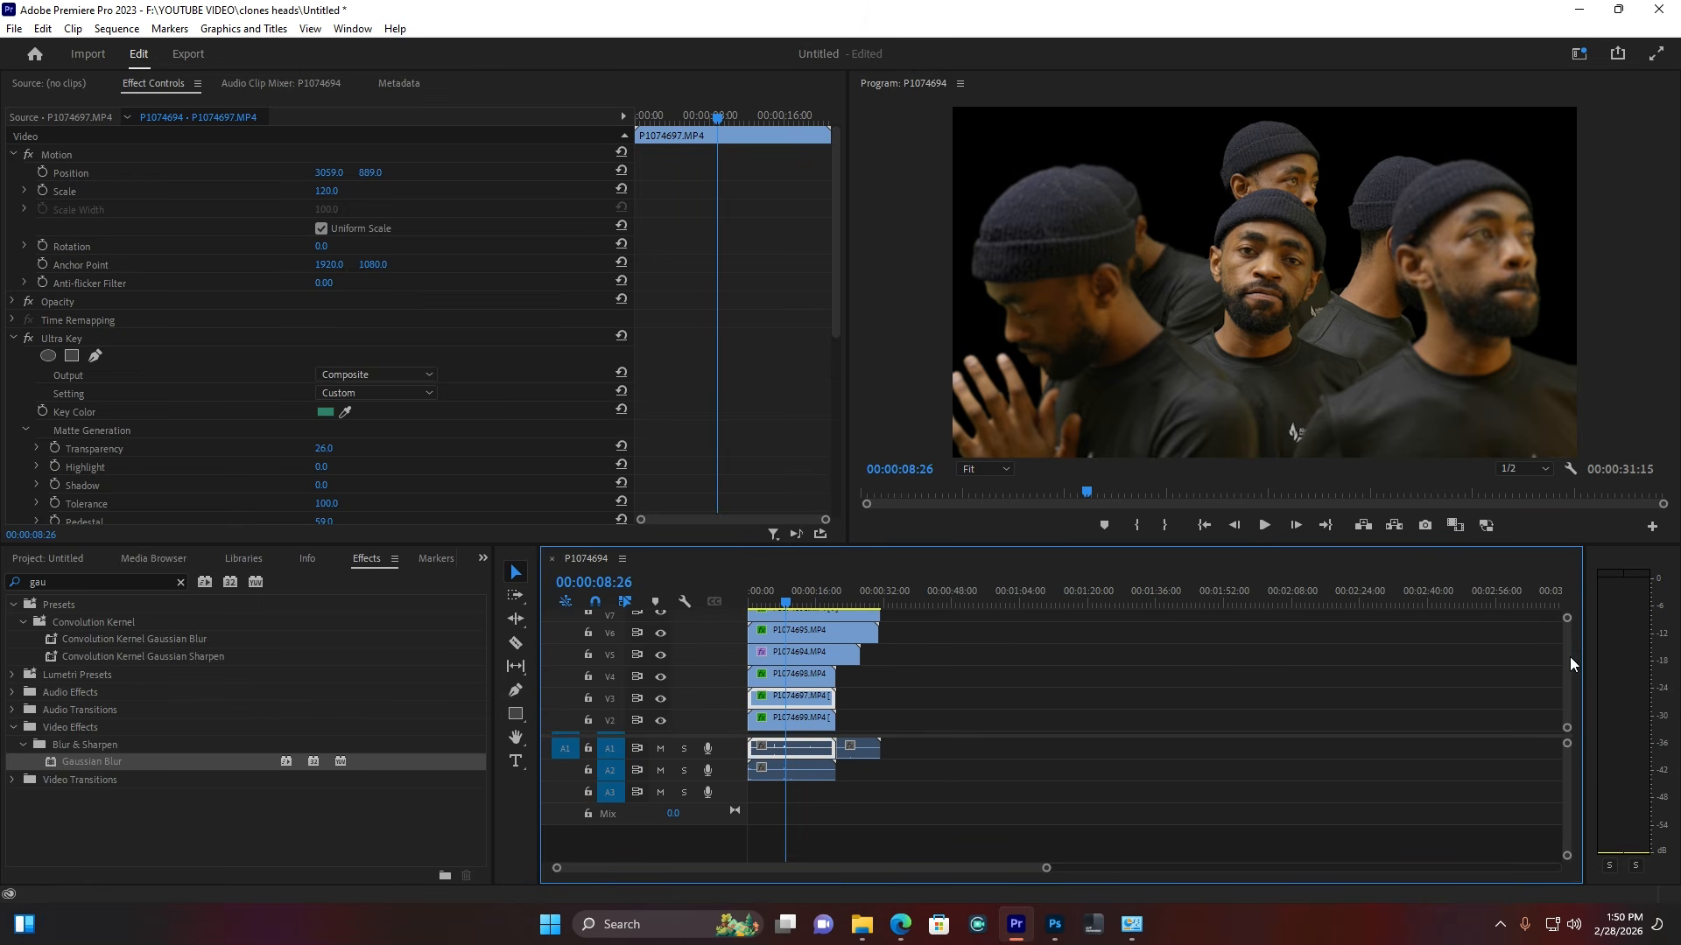
{"action": "left_click", "coordinate": [814, 733]}
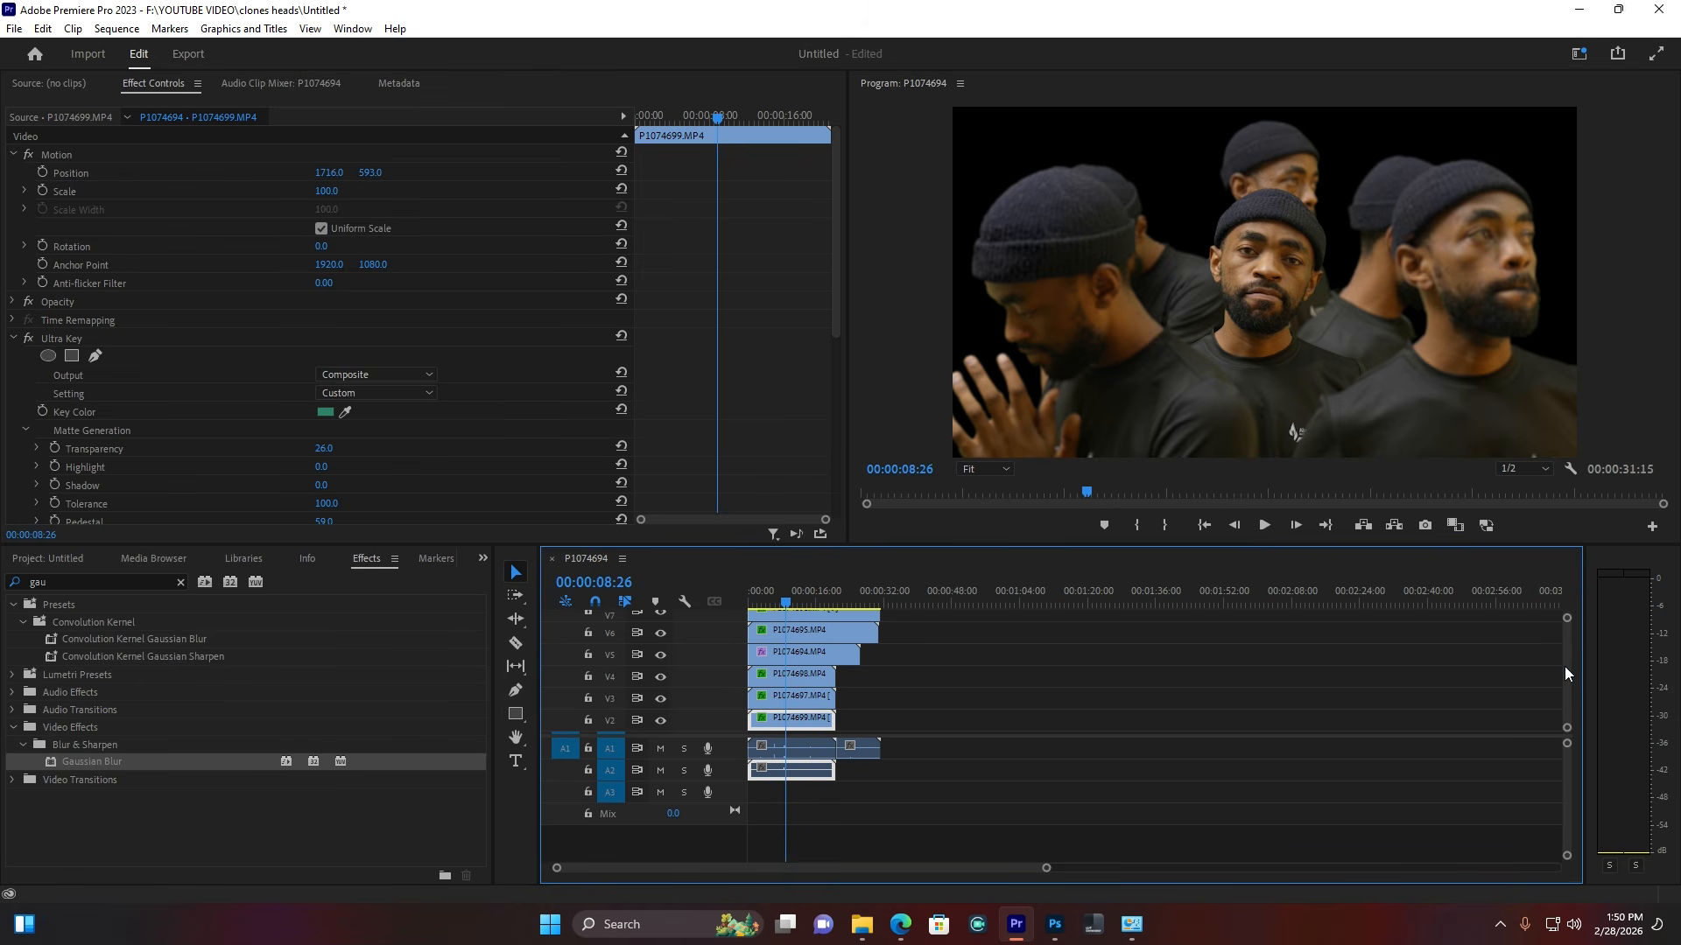
{"action": "left_click_drag", "start_coordinate": [1565, 667], "coordinate": [1567, 677]}
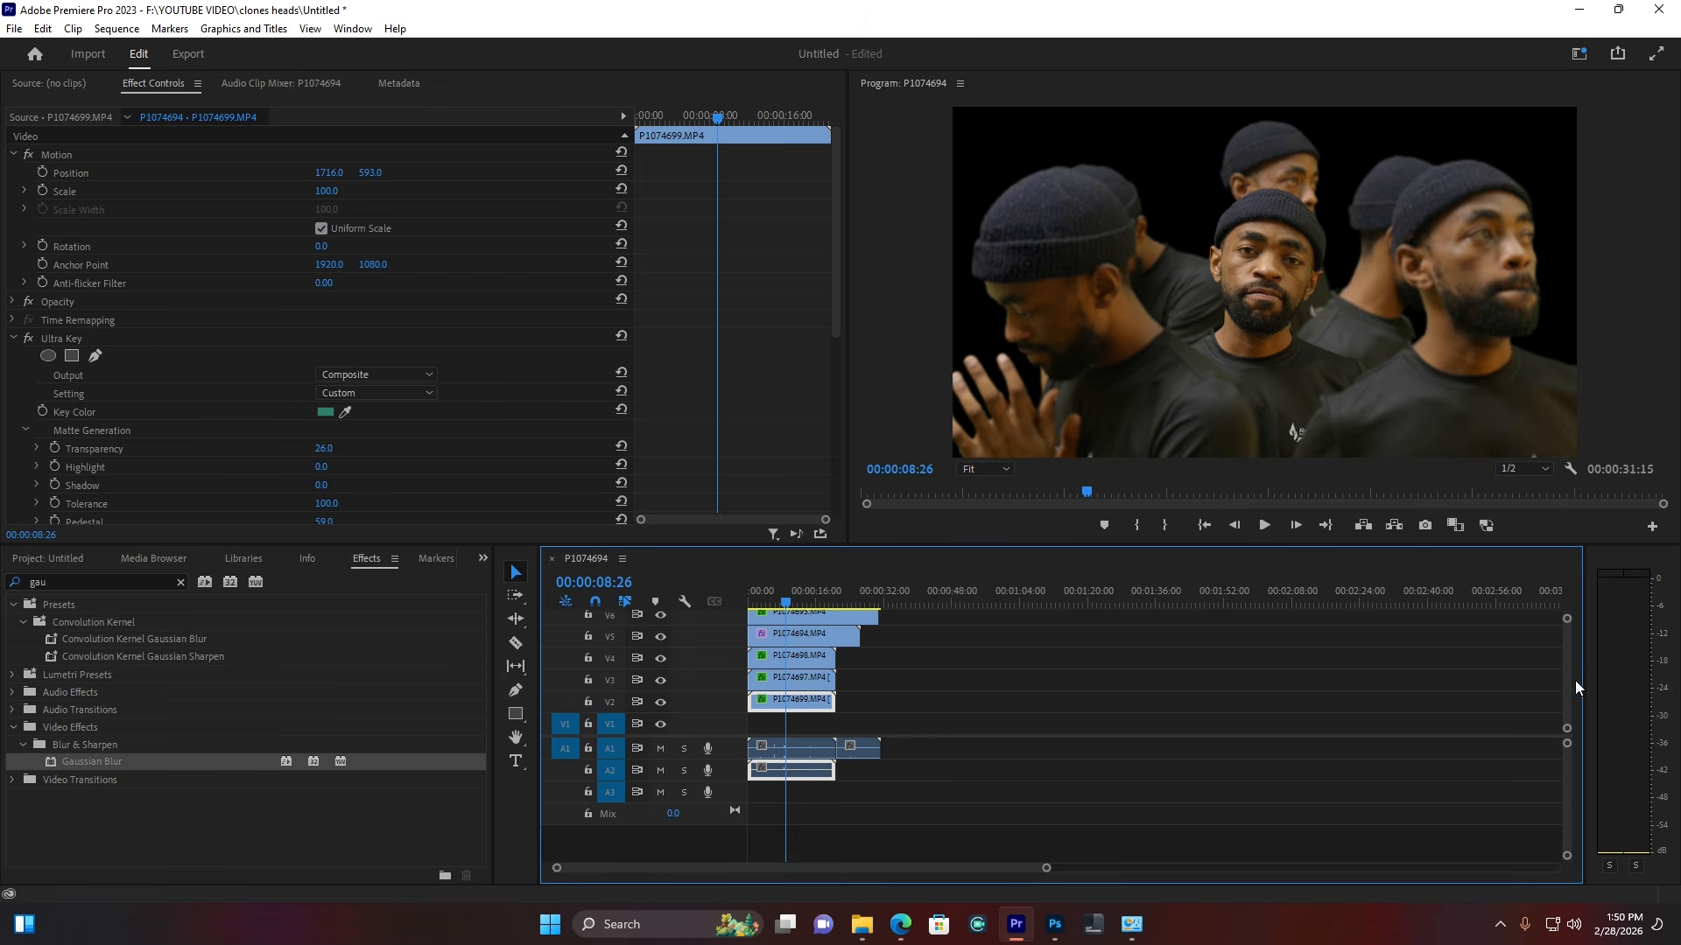
{"action": "left_click_drag", "start_coordinate": [1575, 687], "coordinate": [1575, 656]}
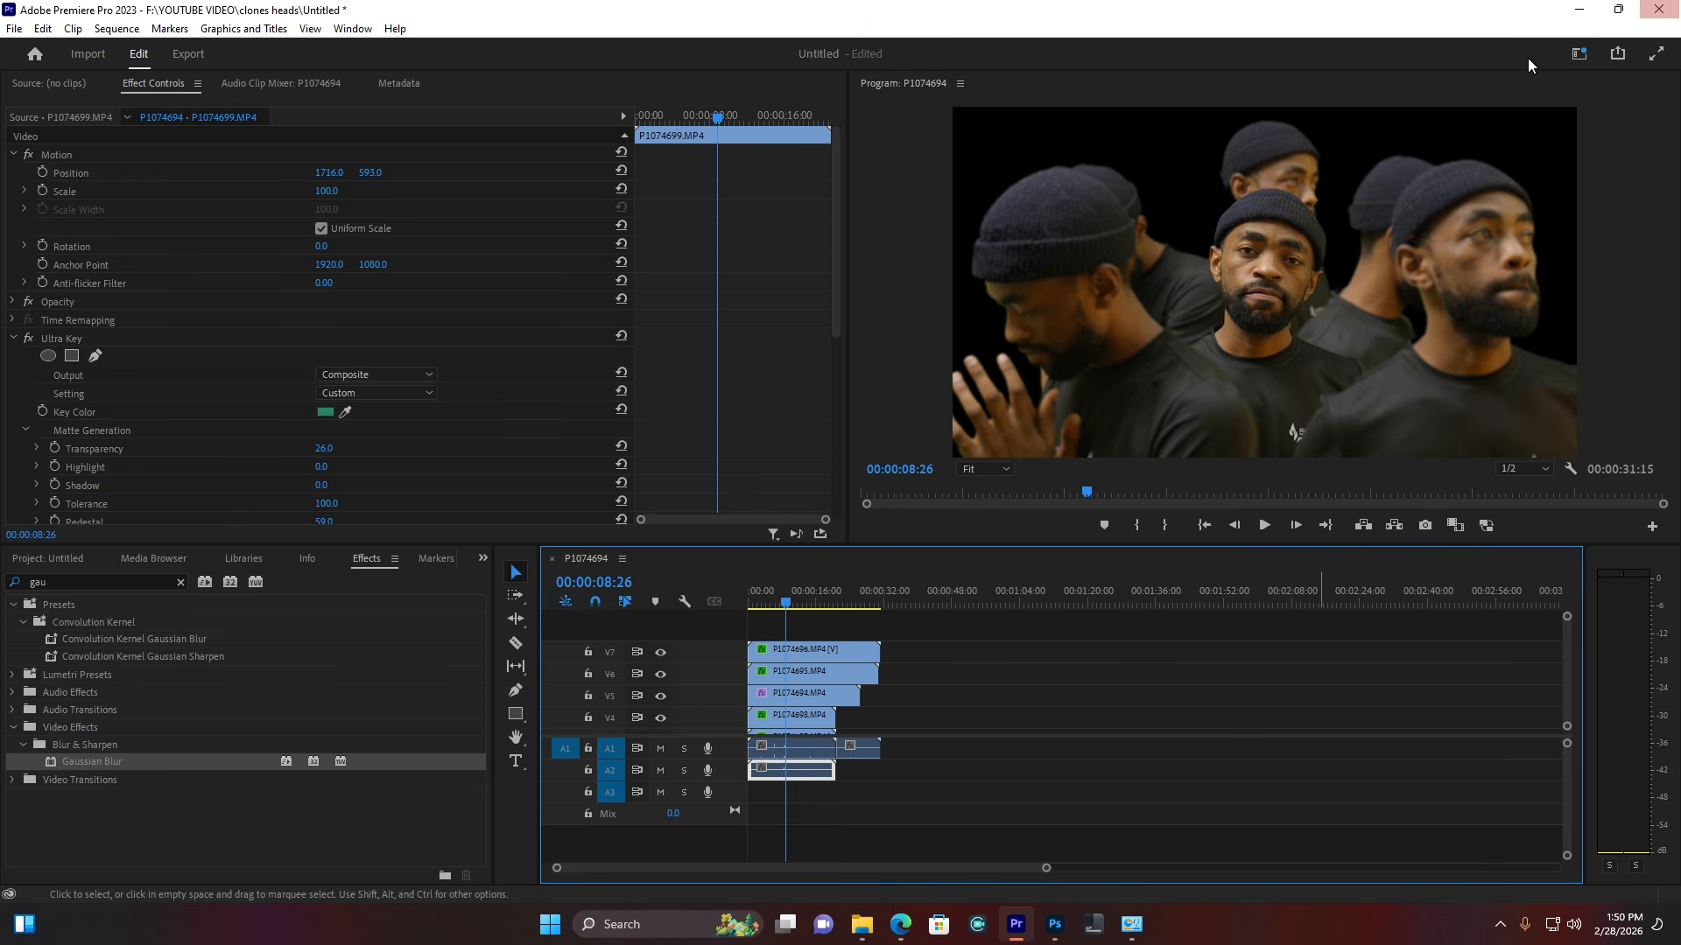
Step: Switch to the Color workspace and enlarge the timeline's video track area
{"action": "left_click", "coordinate": [1579, 54]}
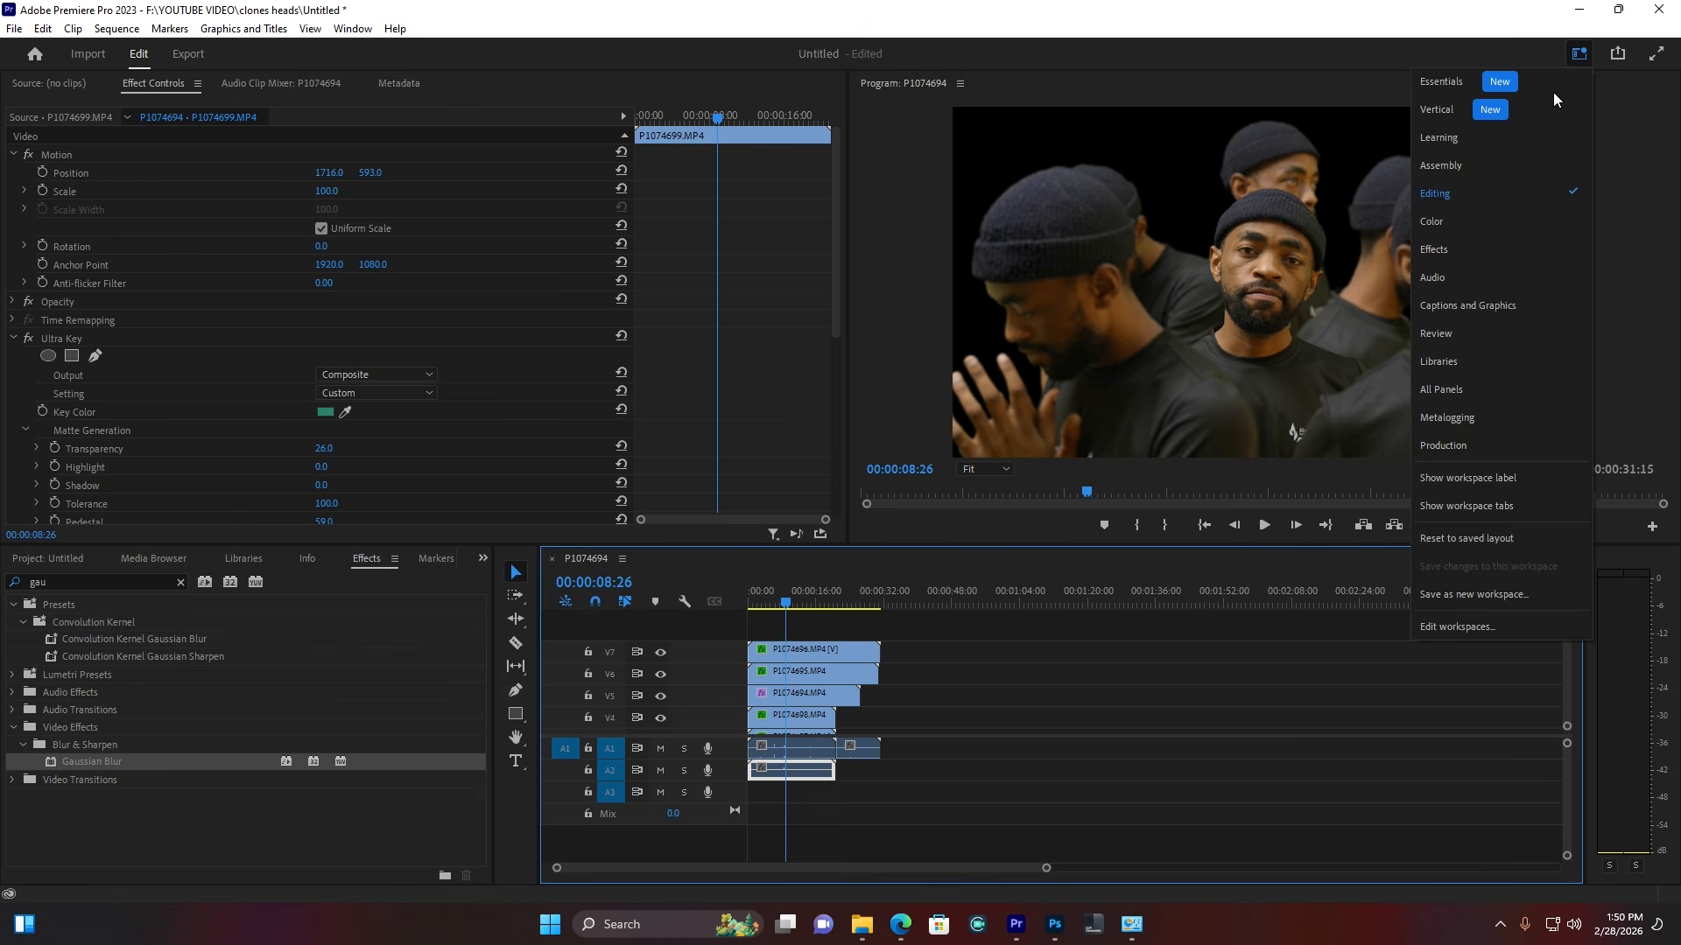
{"action": "left_click", "coordinate": [1444, 222]}
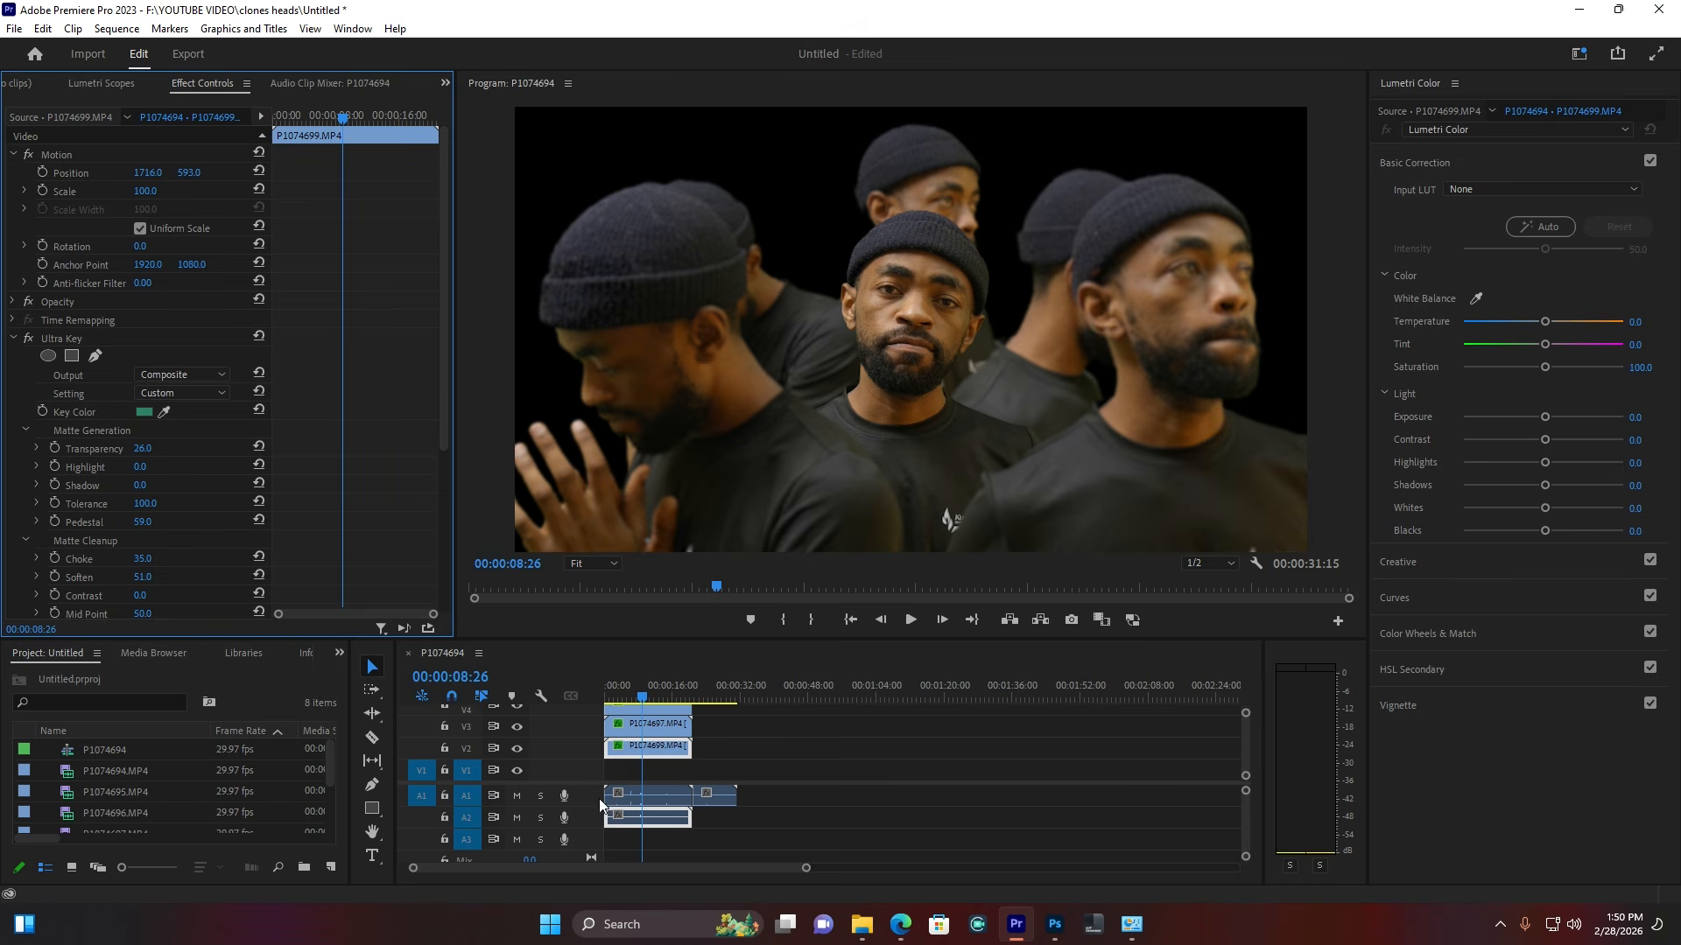
{"action": "left_click_drag", "start_coordinate": [575, 782], "coordinate": [581, 828]}
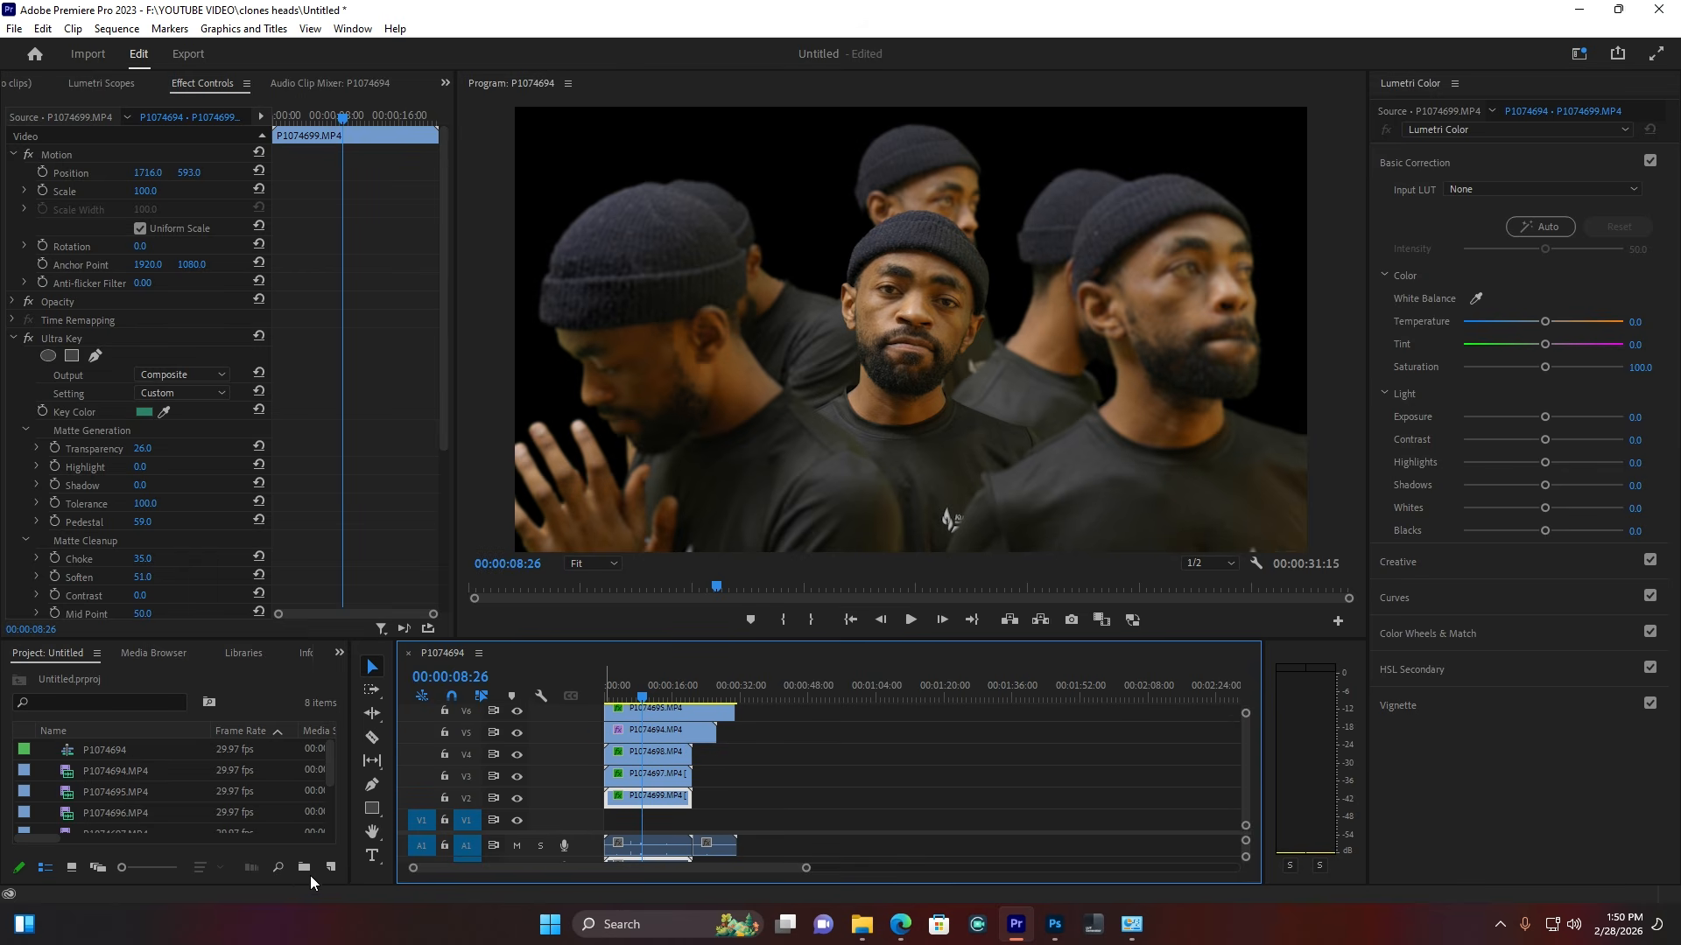
{"action": "left_click", "coordinate": [330, 868]}
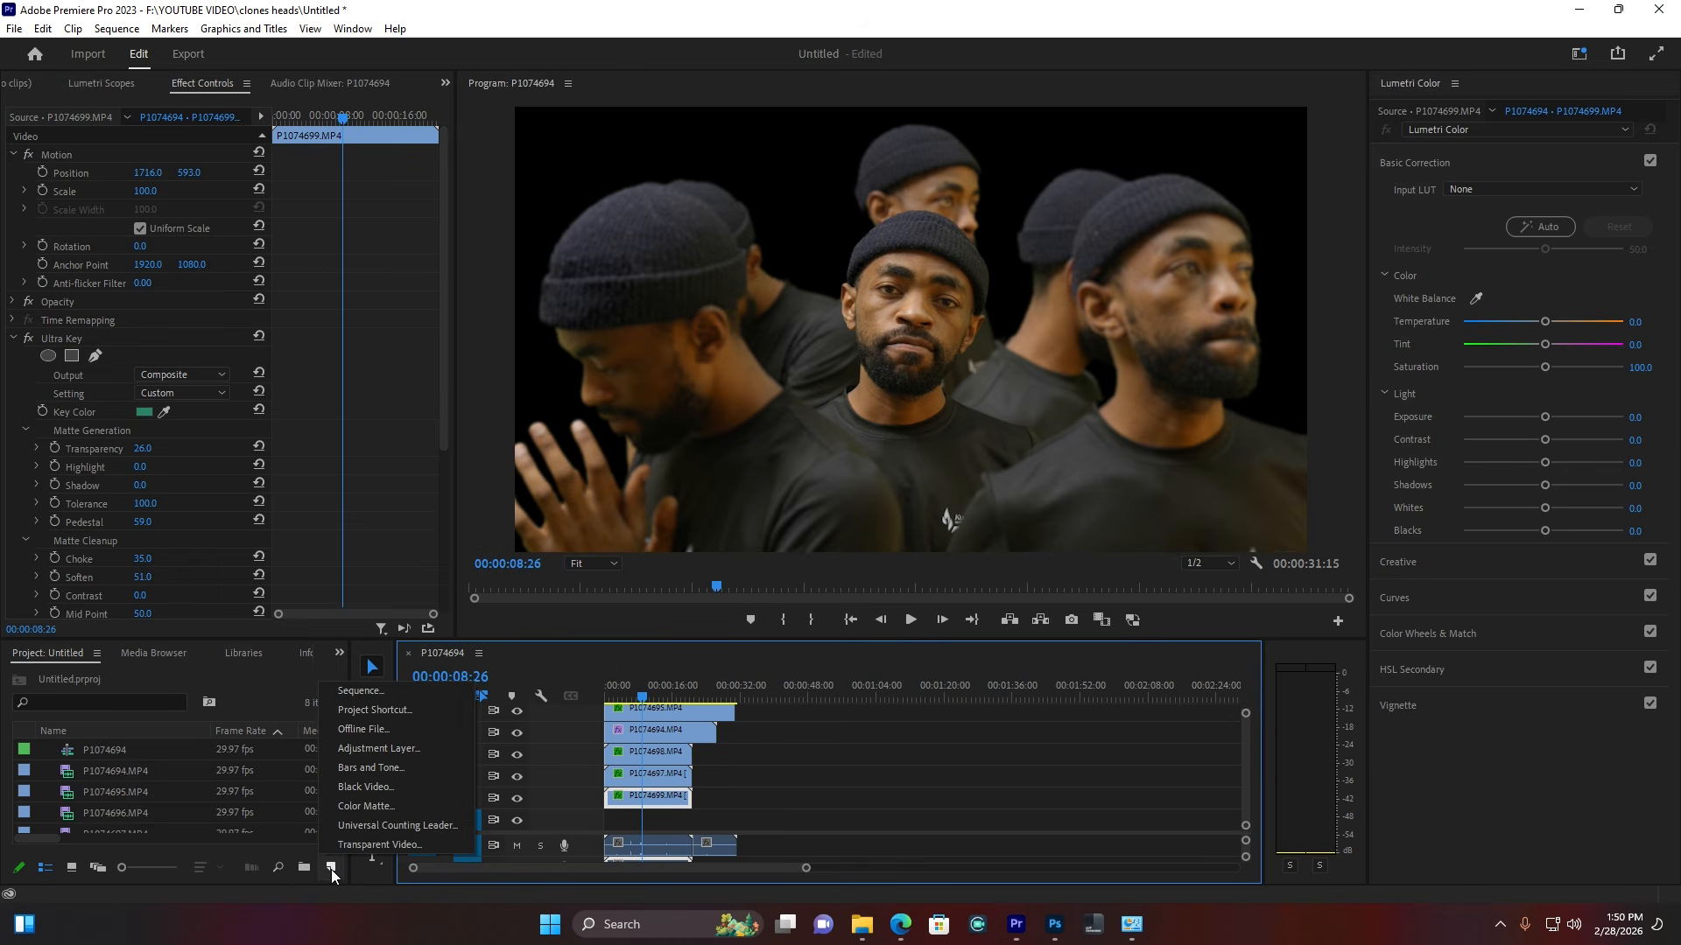
Step: Create a 3840×2160 adjustment layer, place it on V8, and extend it over the clone clips
{"action": "left_click", "coordinate": [382, 750]}
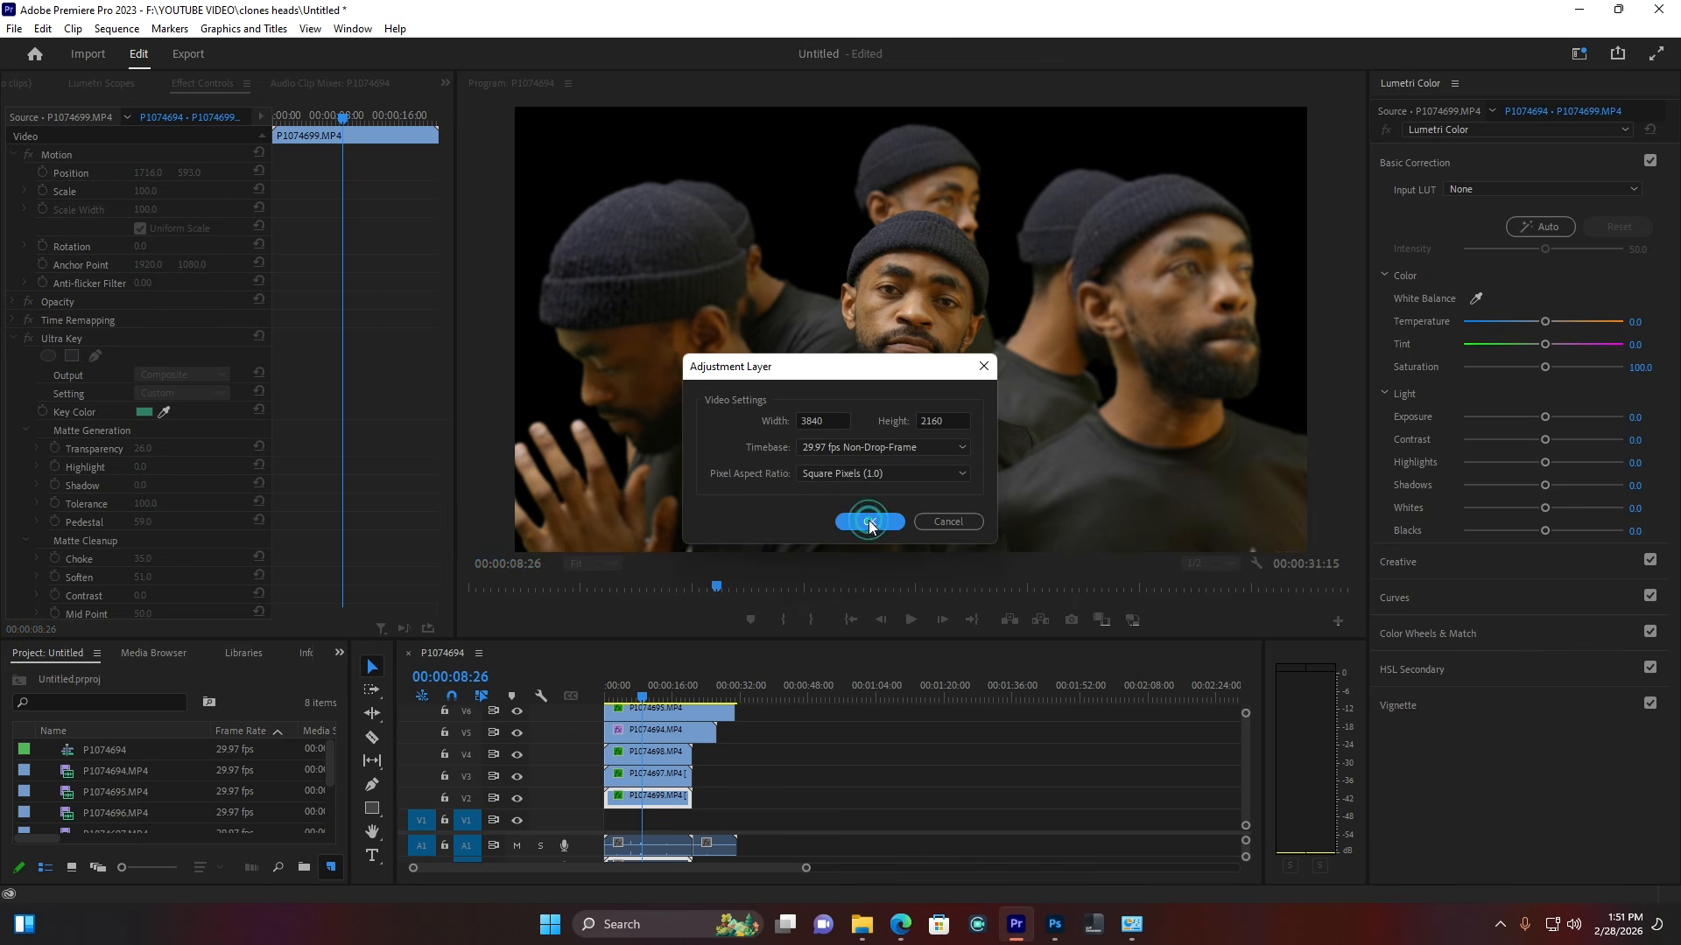
{"action": "left_click", "coordinate": [867, 520]}
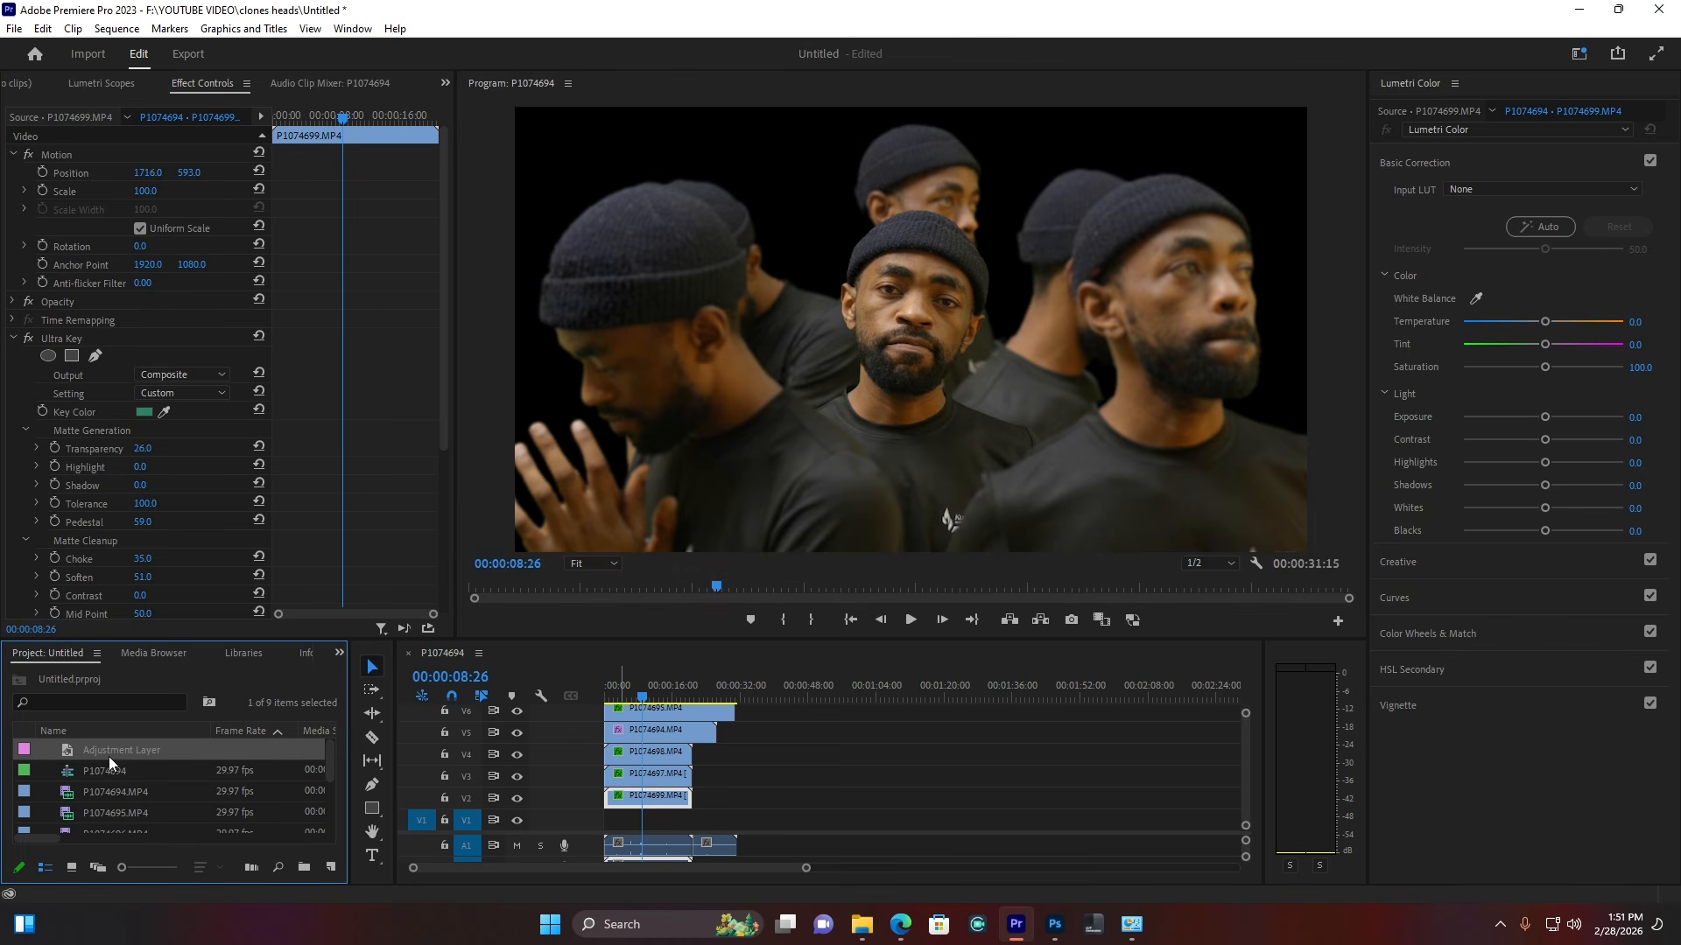
{"action": "left_click_drag", "start_coordinate": [108, 761], "coordinate": [1247, 763]}
{"action": "scroll", "coordinate": [1243, 757], "scroll_direction": "up", "scroll_amount": 1}
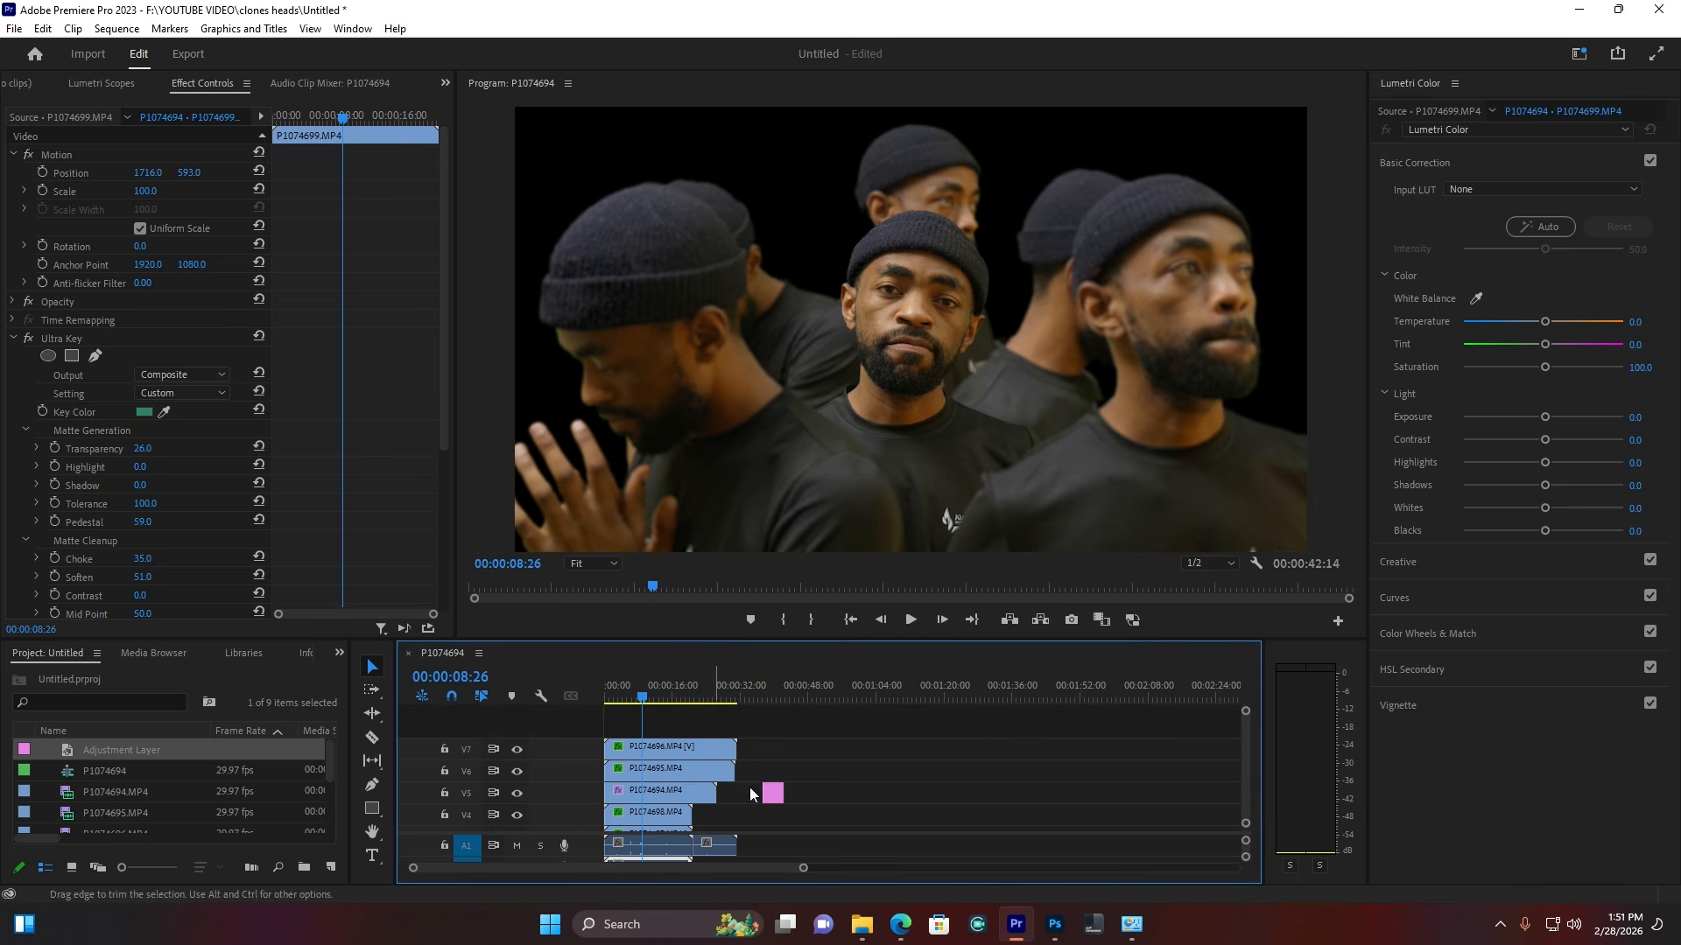
{"action": "left_click_drag", "start_coordinate": [772, 790], "coordinate": [627, 734]}
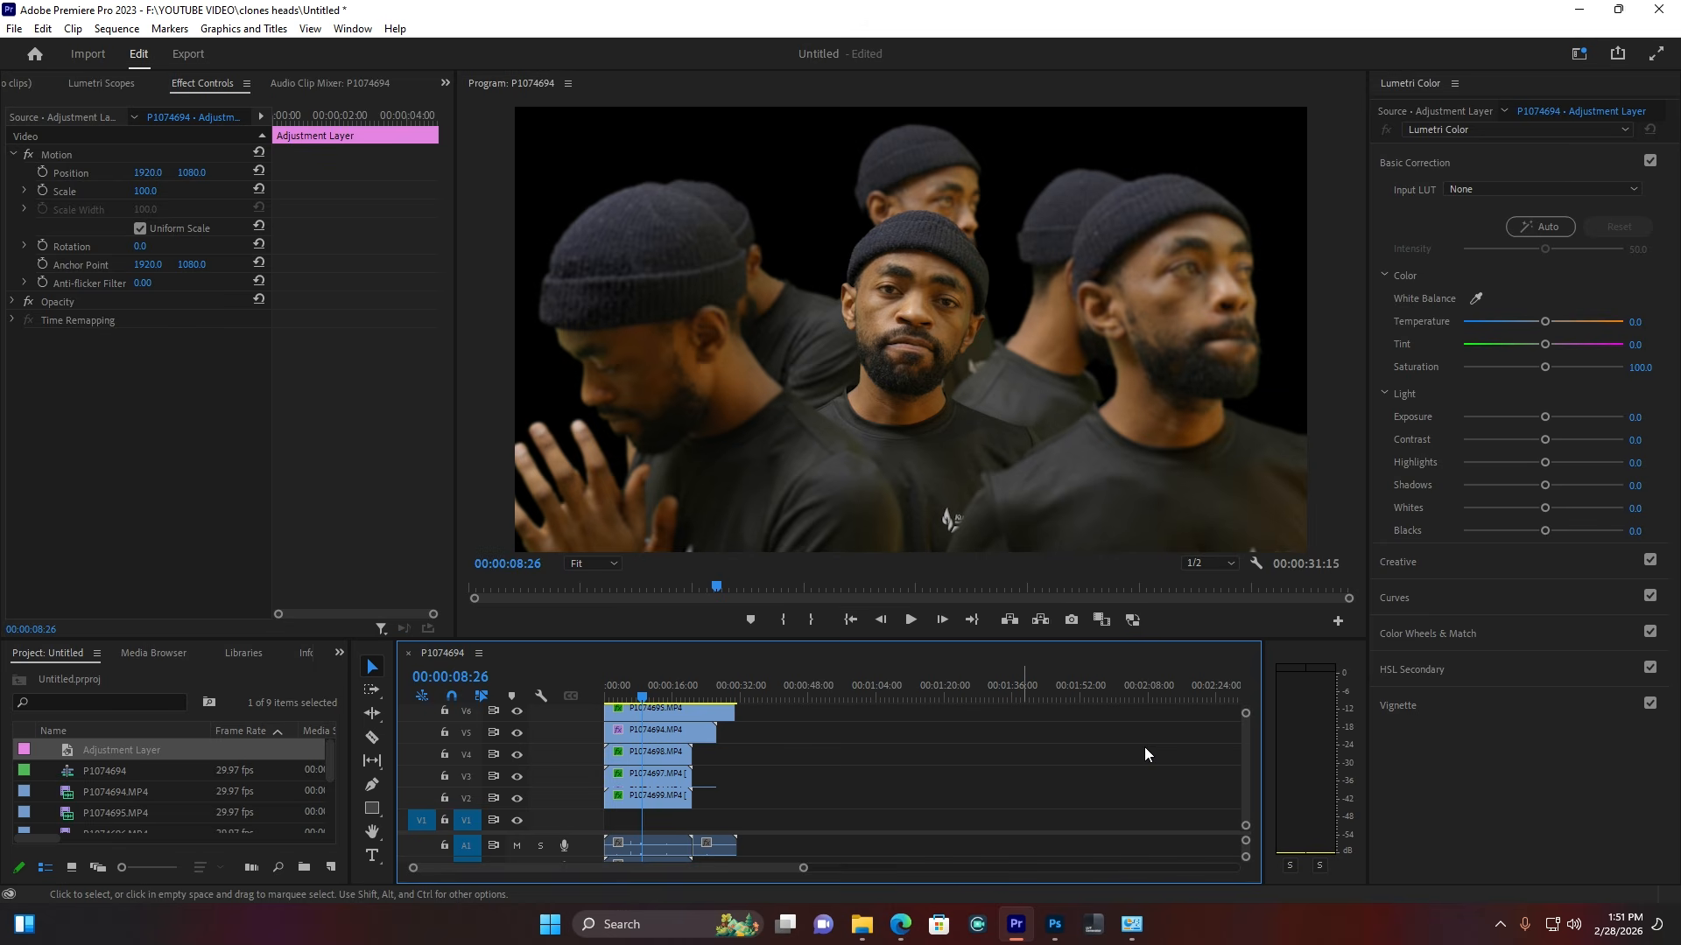
{"action": "left_click_drag", "start_coordinate": [1247, 755], "coordinate": [1248, 734]}
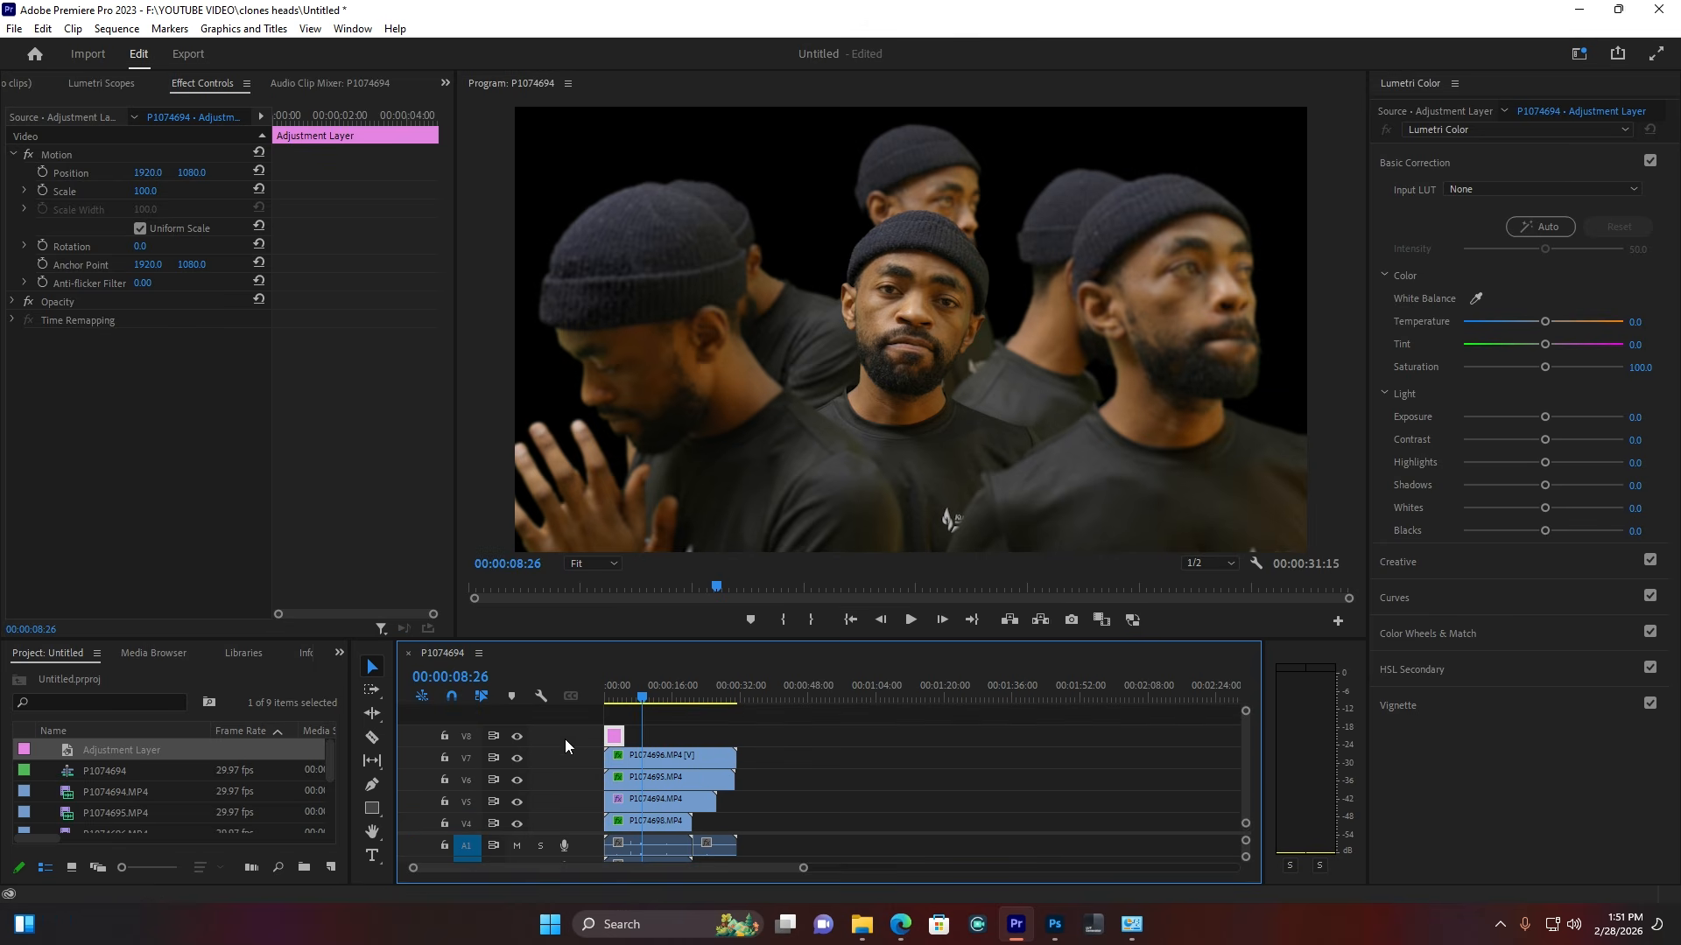
{"action": "left_click_drag", "start_coordinate": [623, 737], "coordinate": [740, 740]}
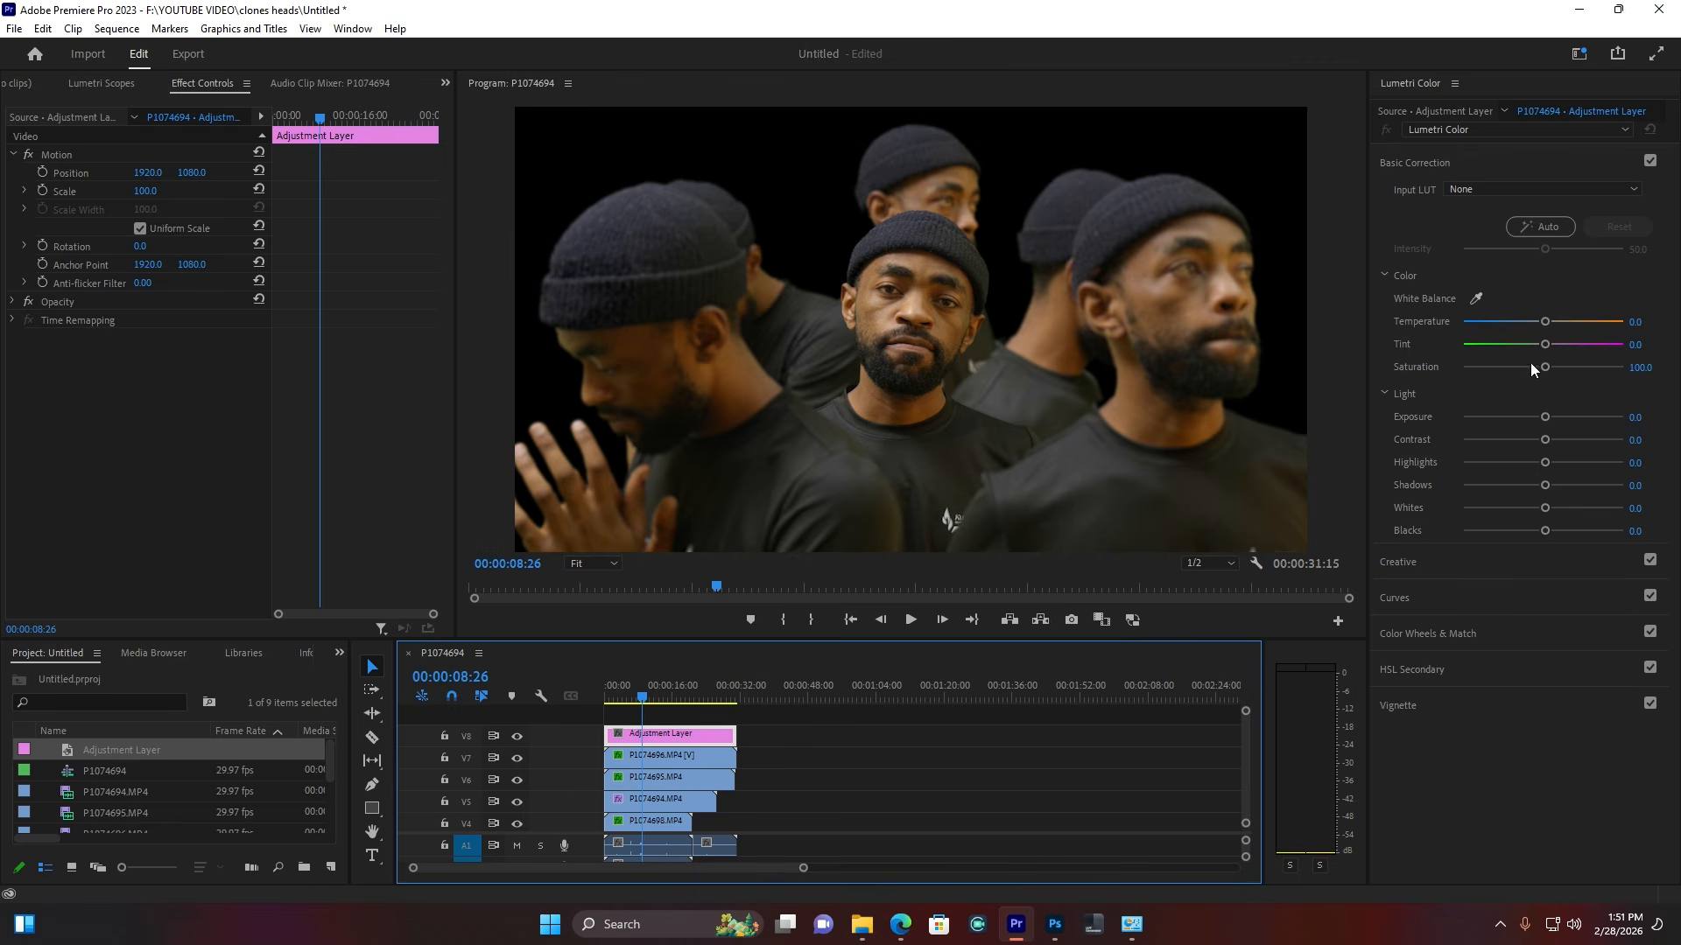
Step: Lower Lumetri Saturation to 76.1, then slightly darken the Shadows and tint them off neutral
{"action": "left_click_drag", "start_coordinate": [1530, 371], "coordinate": [1518, 362]}
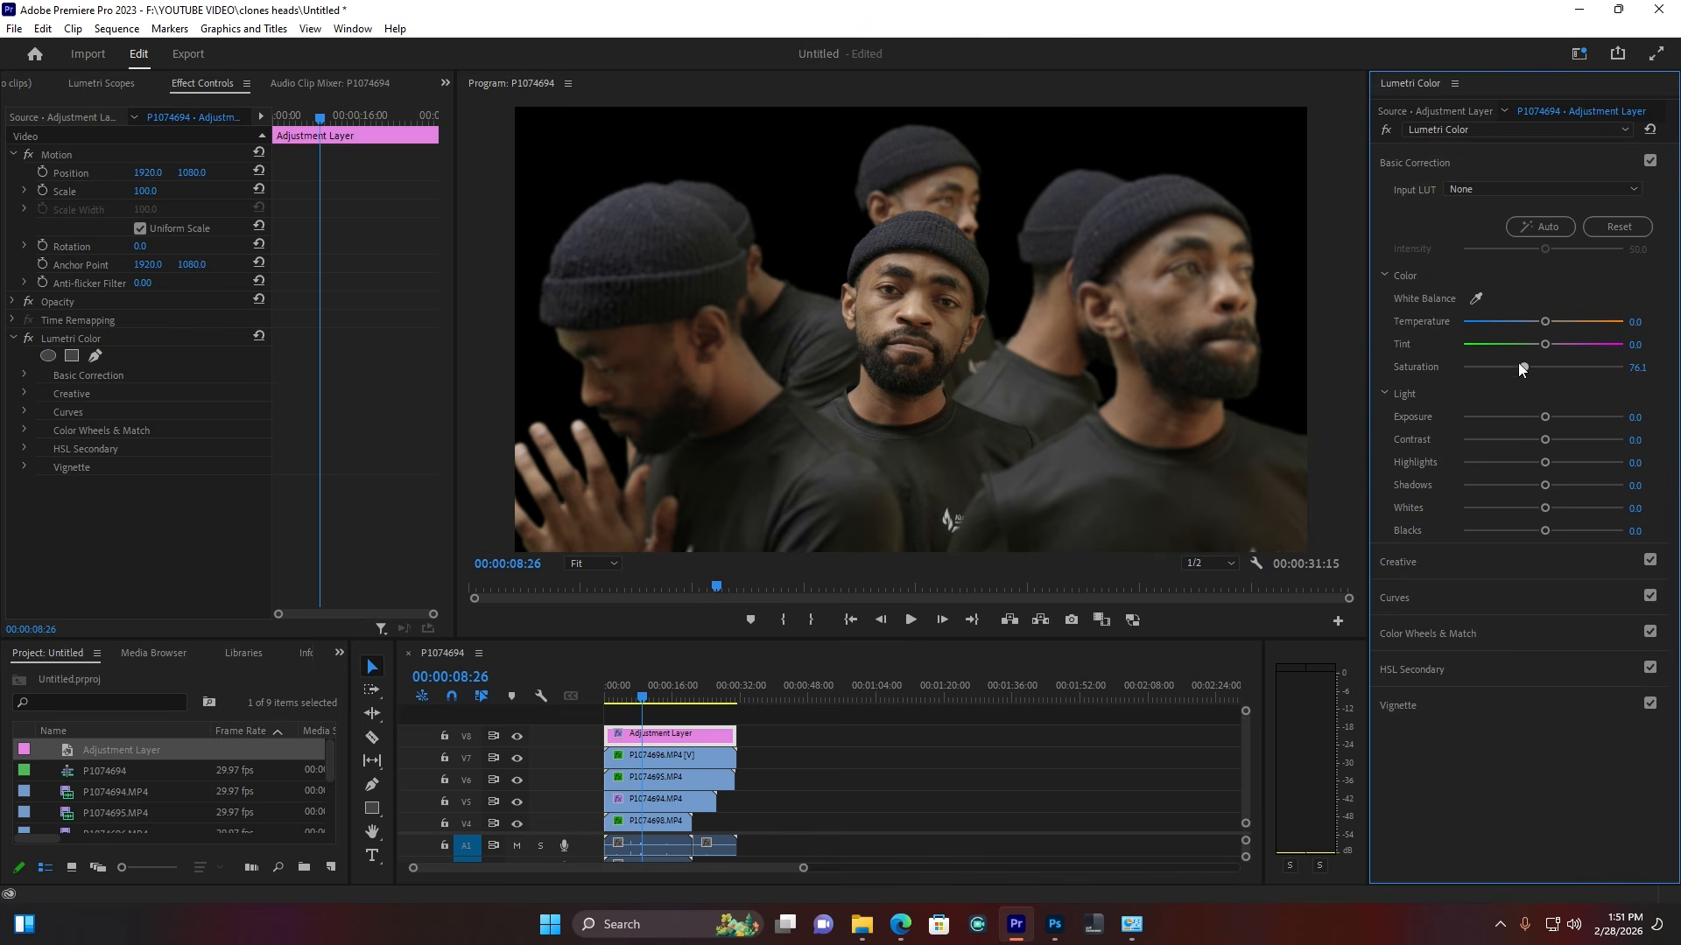
{"action": "left_click", "coordinate": [1417, 162]}
{"action": "left_click", "coordinate": [1416, 272]}
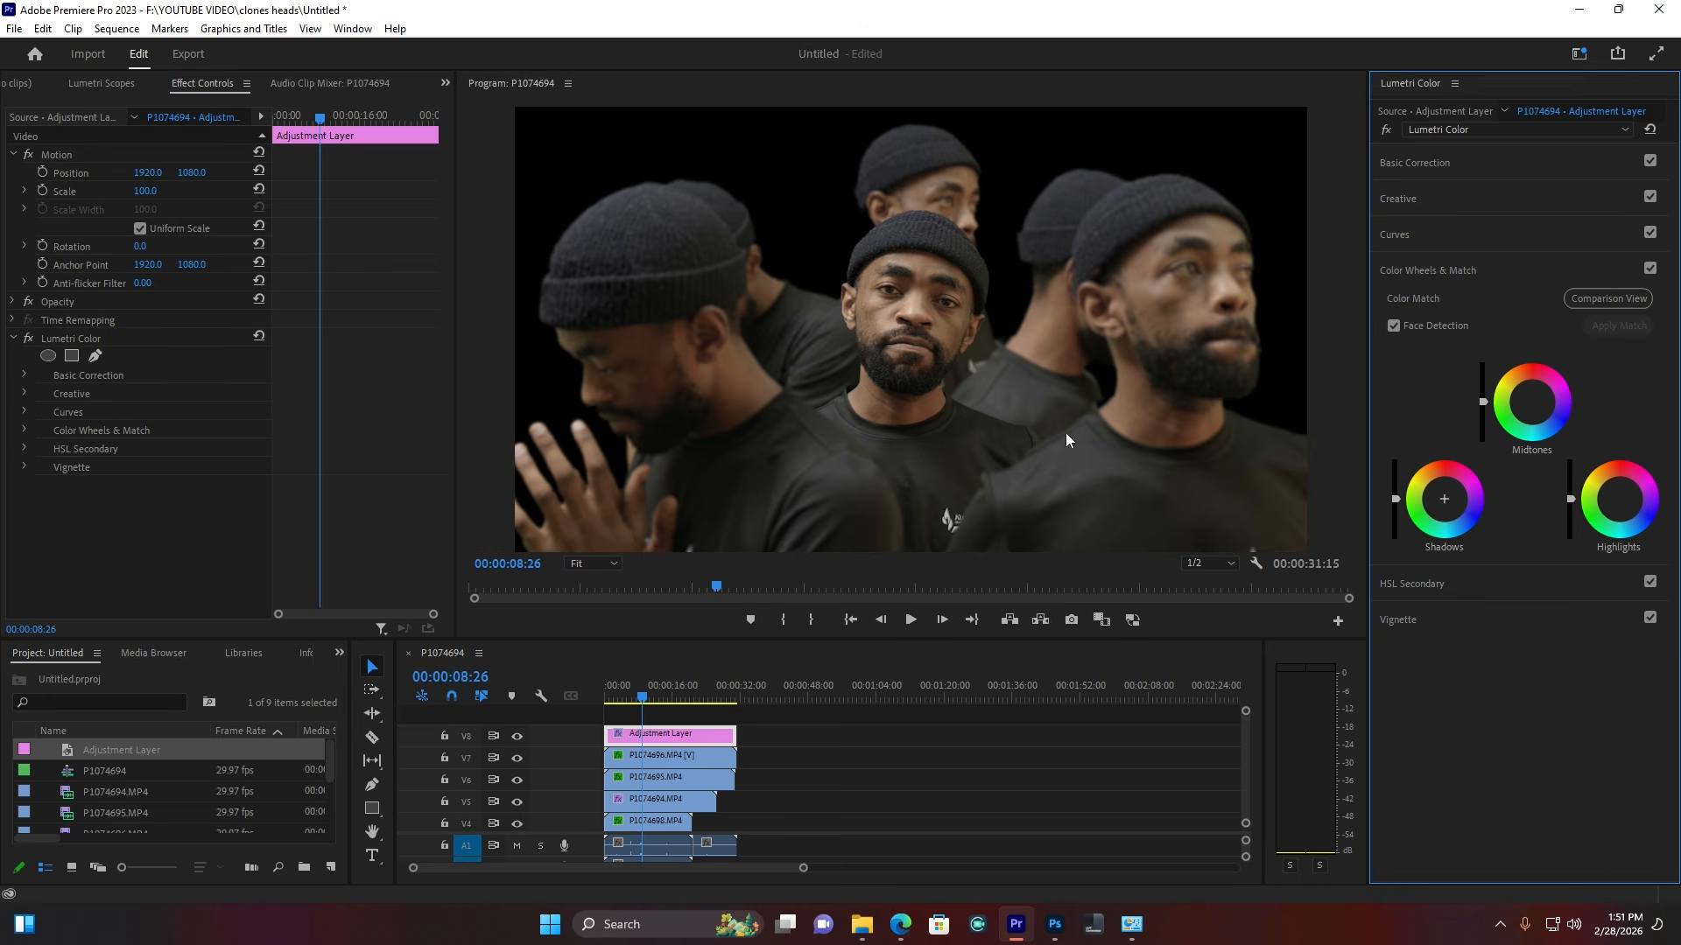
{"action": "left_click_drag", "start_coordinate": [1400, 500], "coordinate": [1401, 504]}
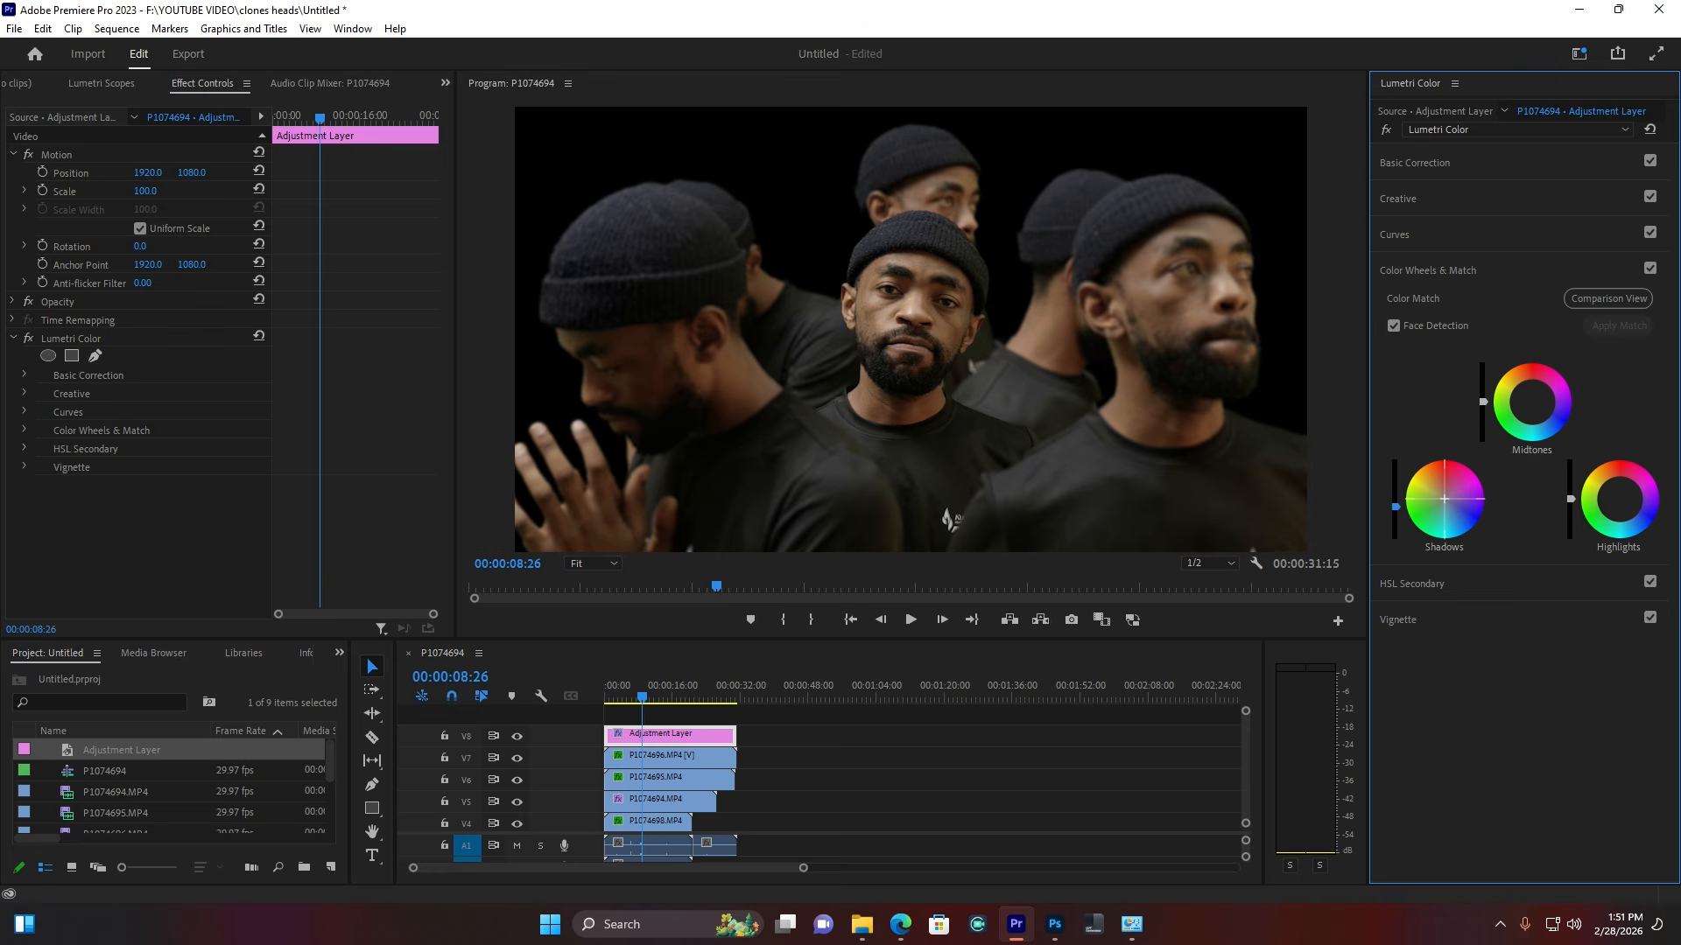
{"action": "left_click_drag", "start_coordinate": [1444, 499], "coordinate": [1446, 502]}
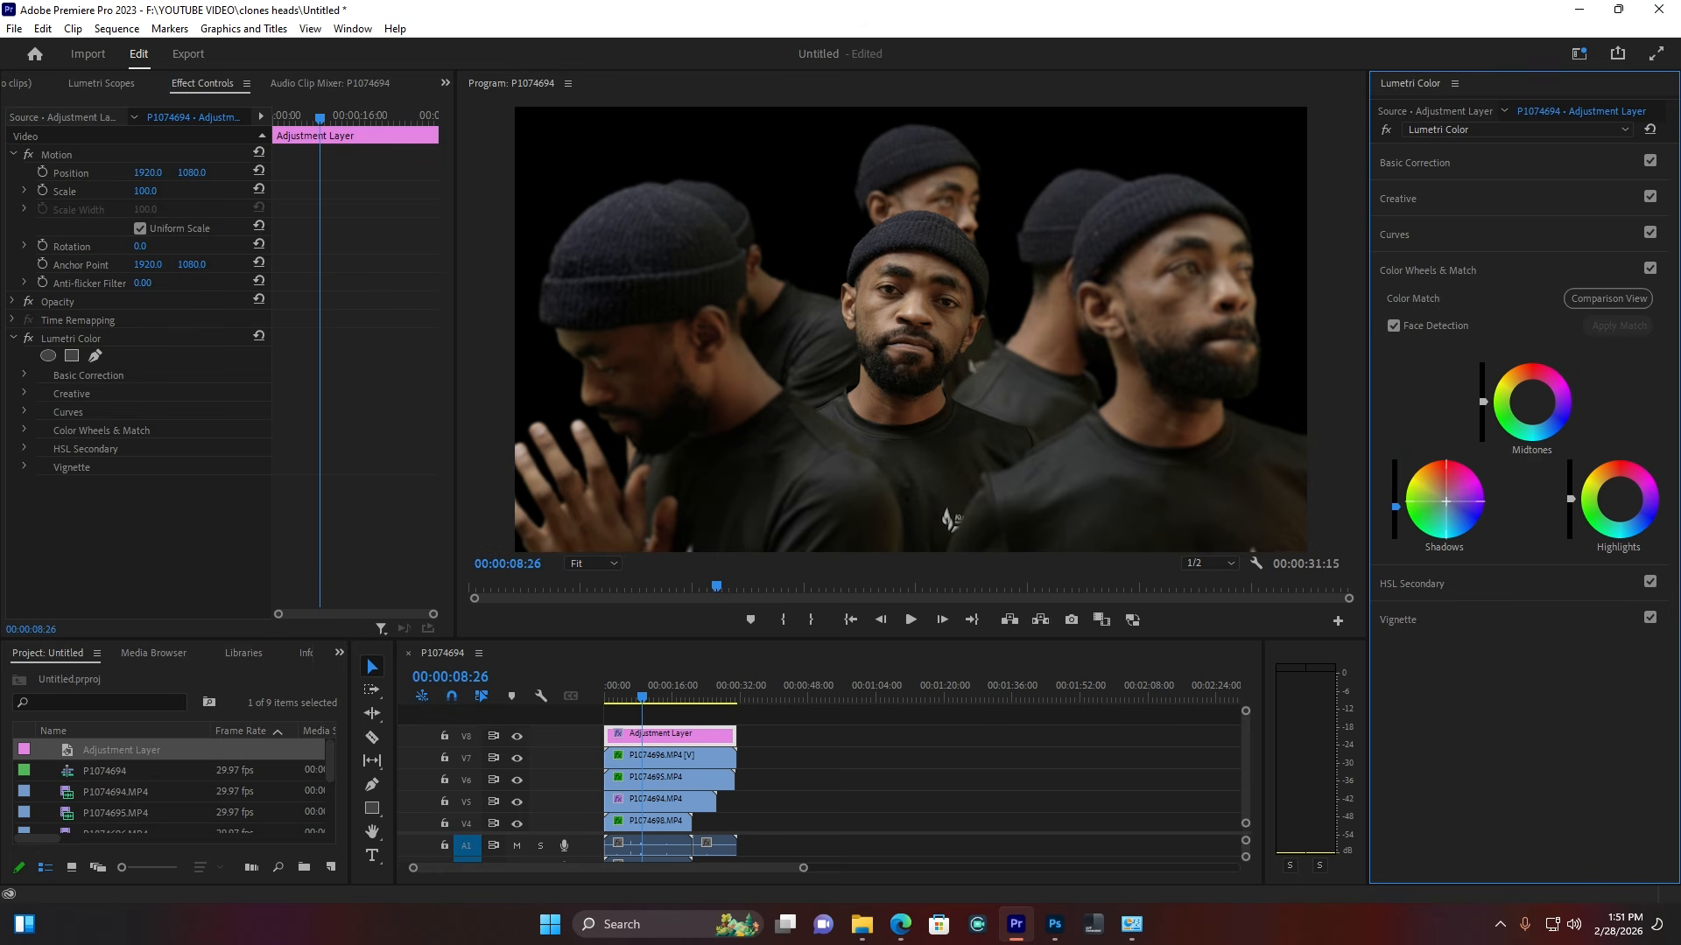